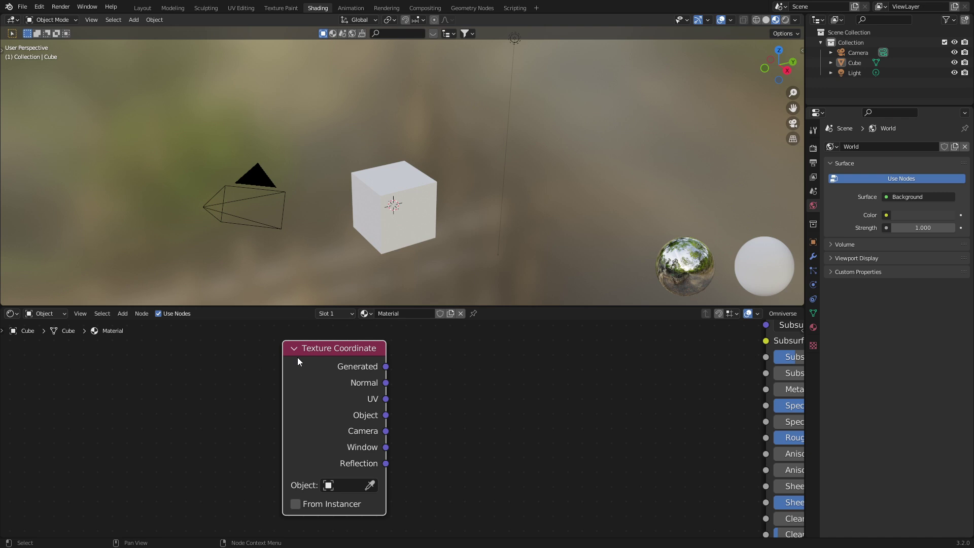
Enable the A.N.T.Landscape add-on in the preferences
left_click(39, 6)
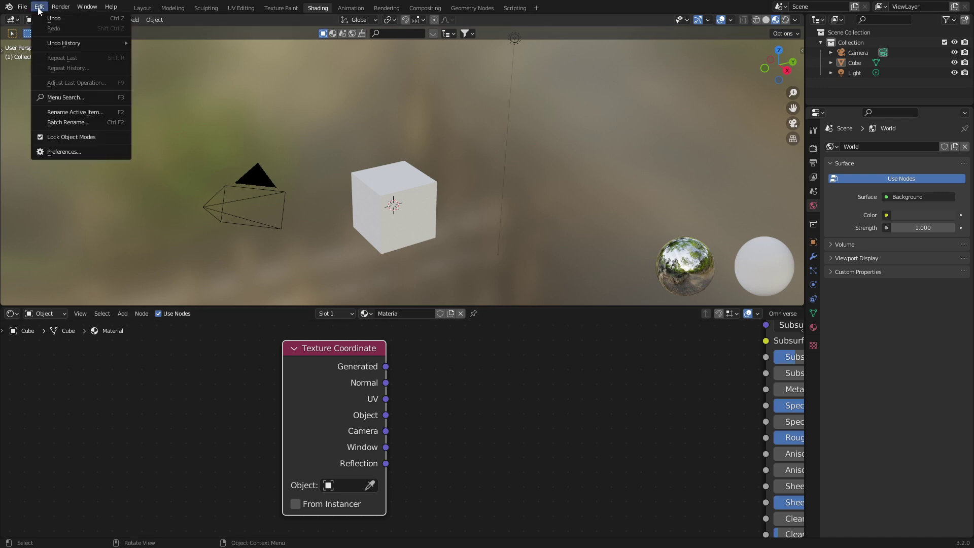
left_click(71, 153)
left_click(286, 45)
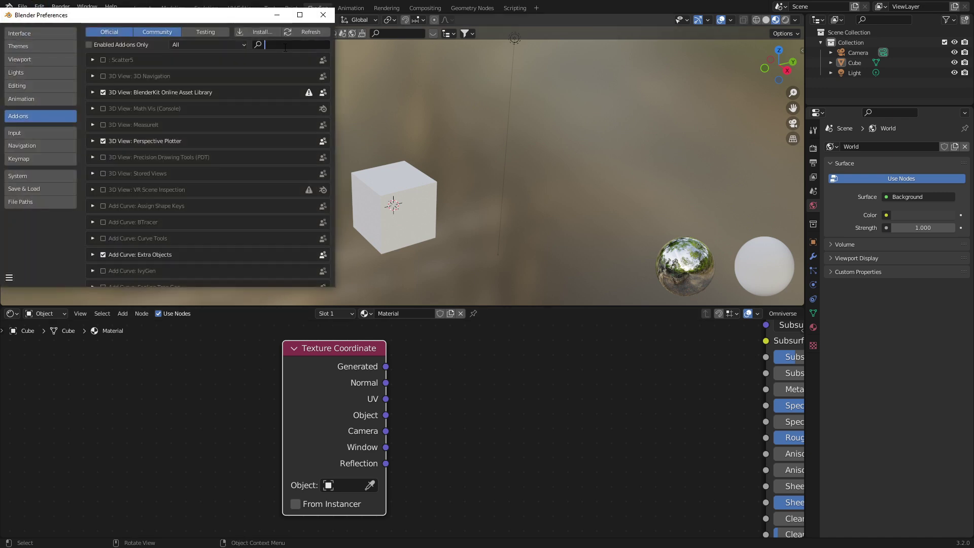
type("land")
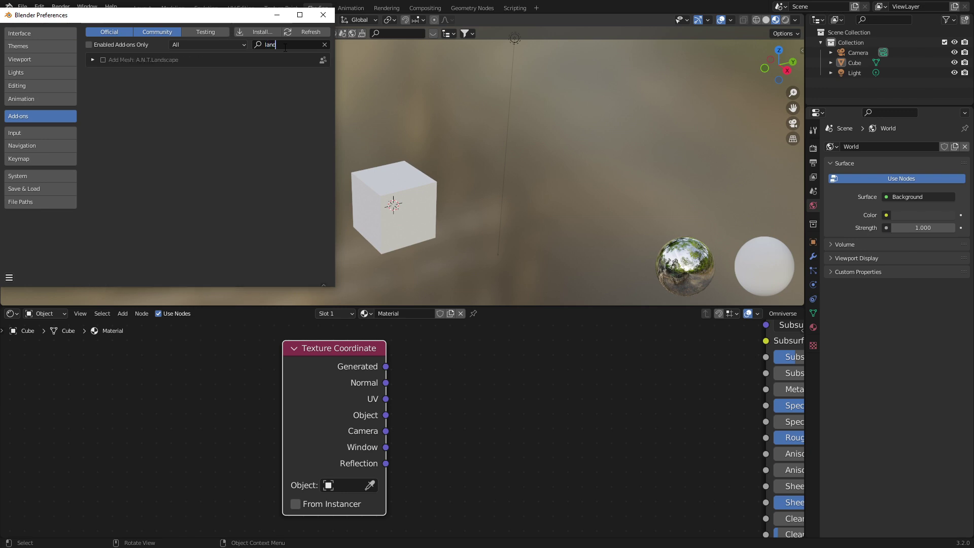
key("Return")
left_click(102, 60)
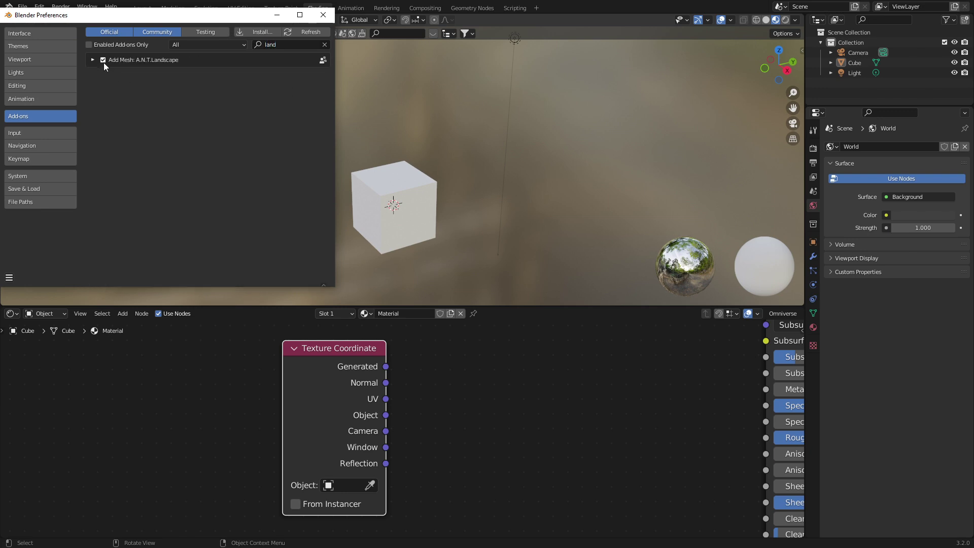
Enable the Node Preview add-on and close the preferences
left_click(285, 44)
key("BackSpace")
type("node")
key("Return")
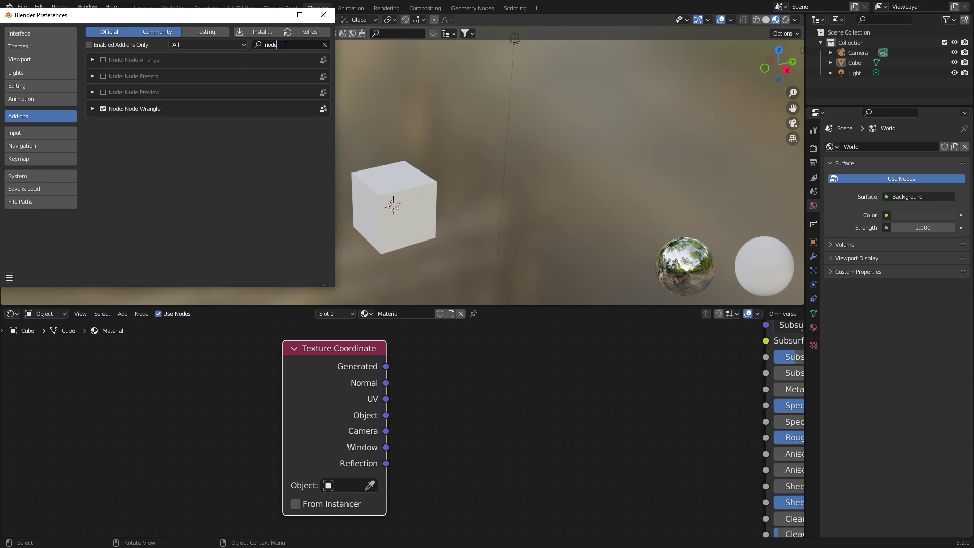
left_click(102, 92)
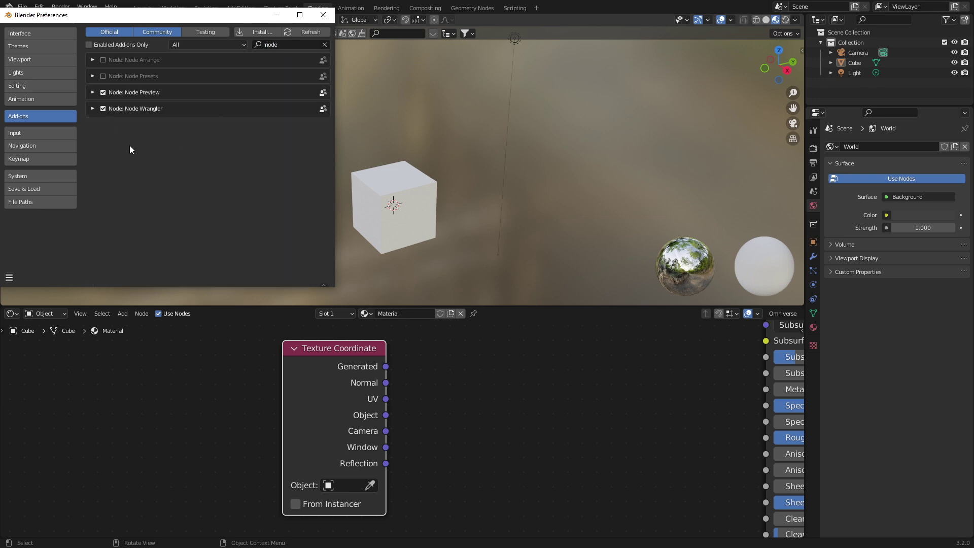
scroll(422, 372, "down", 3)
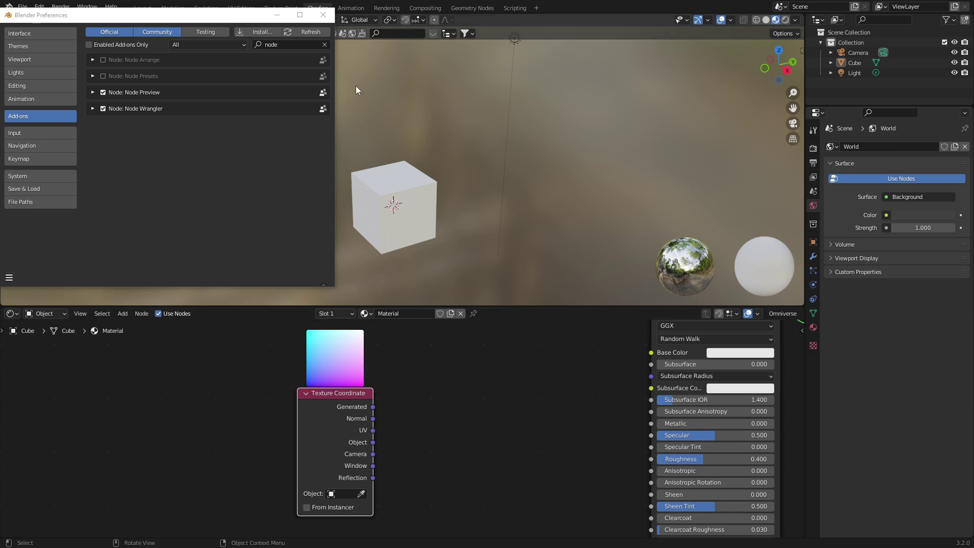
left_click(323, 14)
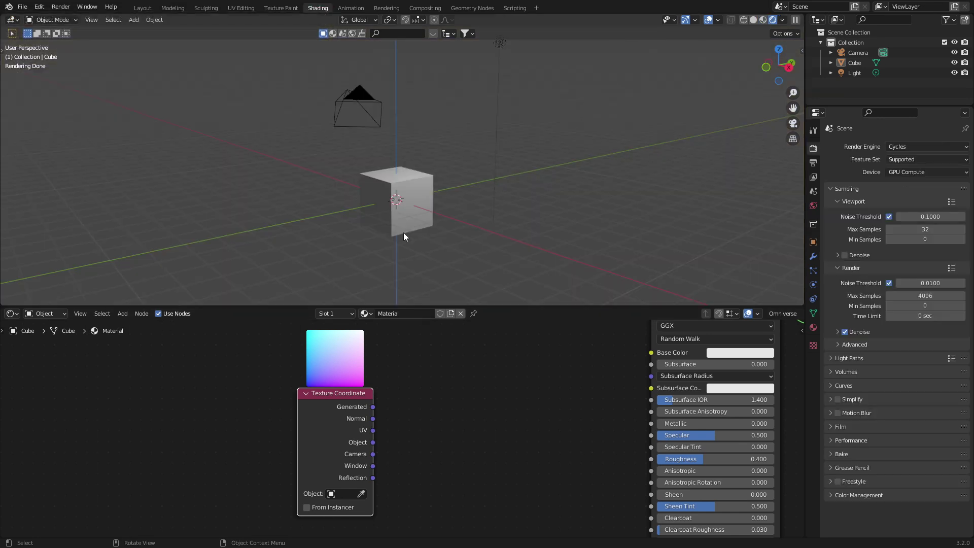
Delete the default cube and add a Landscape mesh in its place
left_click(403, 224)
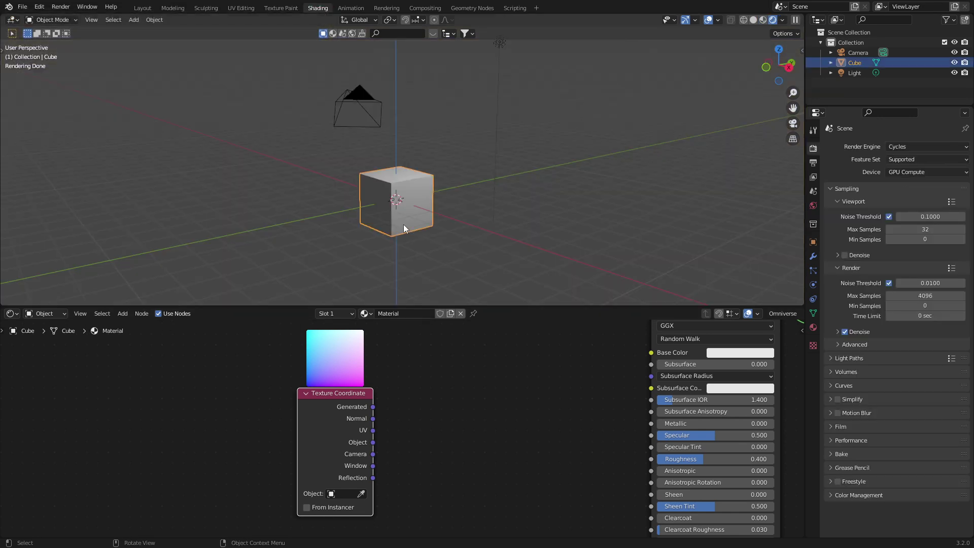
key("Delete")
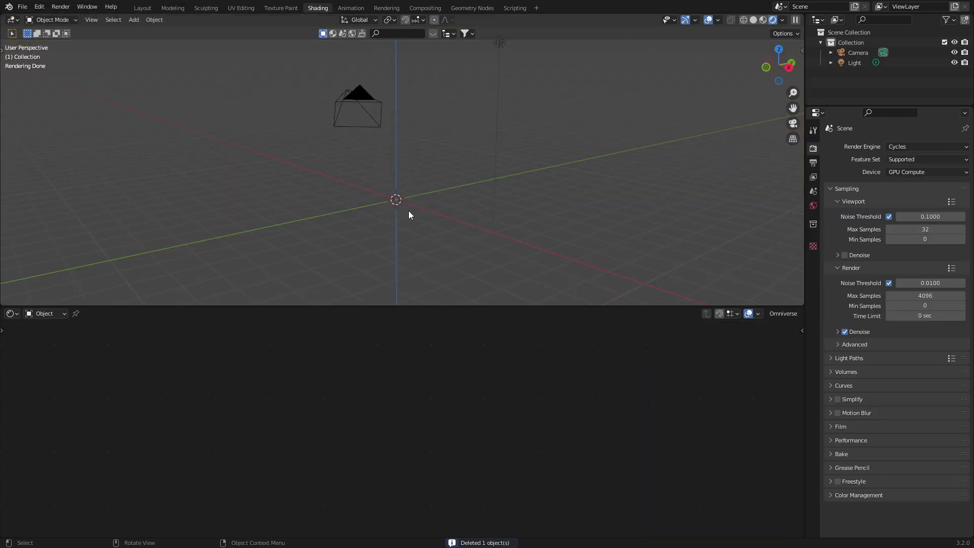
key("shift+a")
mouse_move(391, 212)
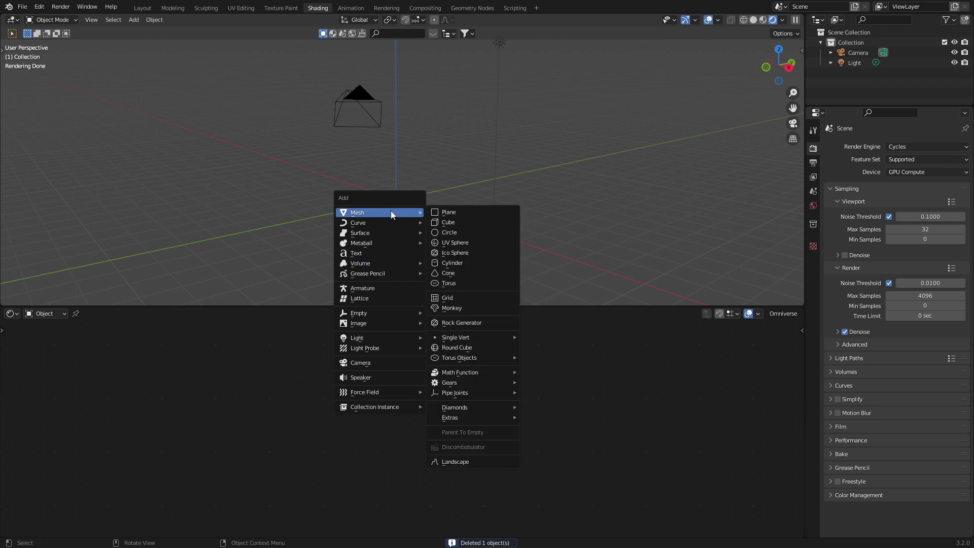
left_click(464, 461)
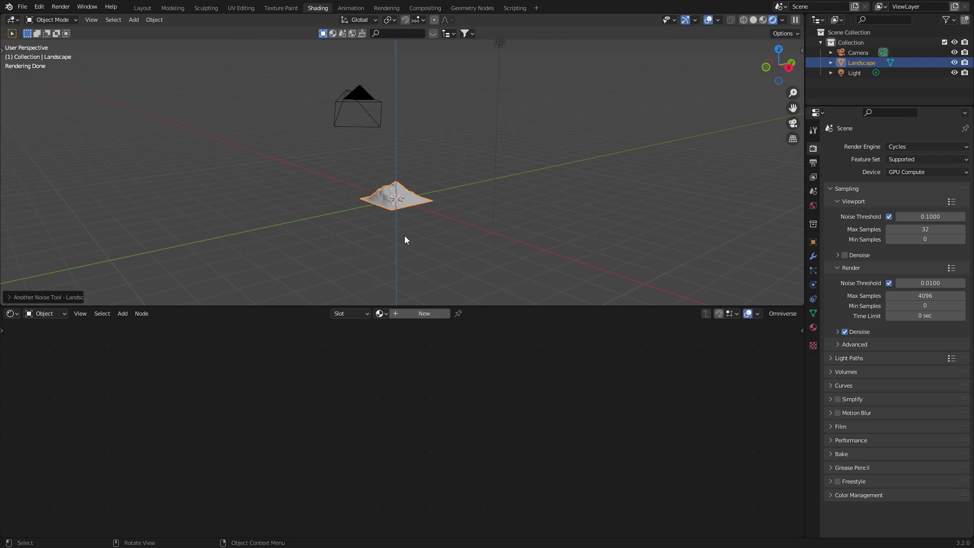
Create a new material for the landscape and place a Texture Coordinate node in its node tree
key("KP_1")
scroll(405, 236, "up", 7)
middle_click_drag(530, 261, 531, 160, "shift")
middle_click_drag(531, 144, 510, 152)
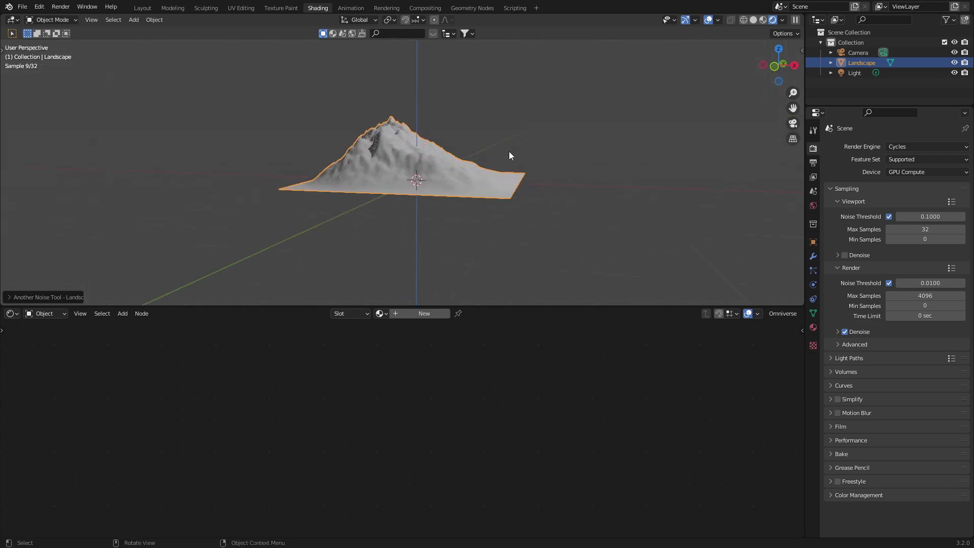
left_click(422, 313)
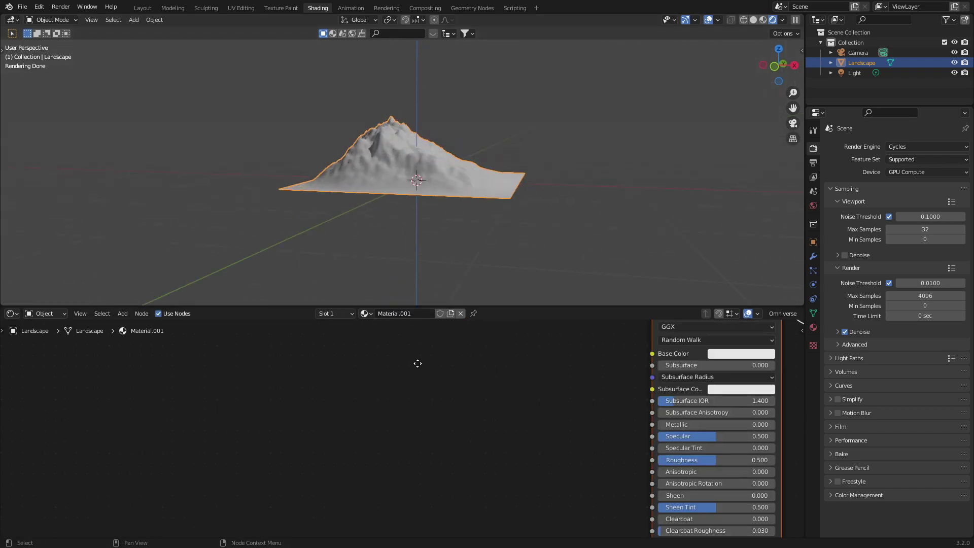
middle_click_drag(418, 363, 455, 379)
key("shift+a")
left_click(393, 377)
type("tex co")
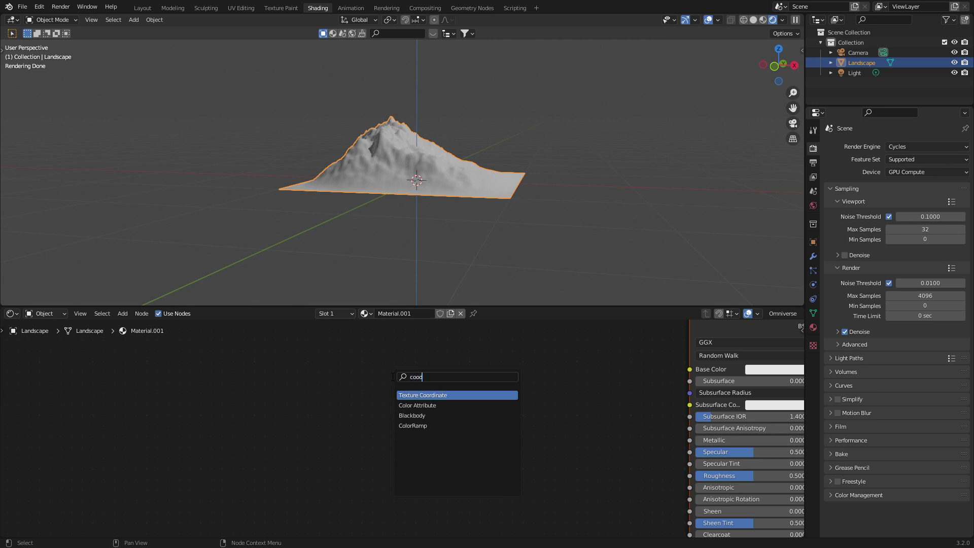
key("Return")
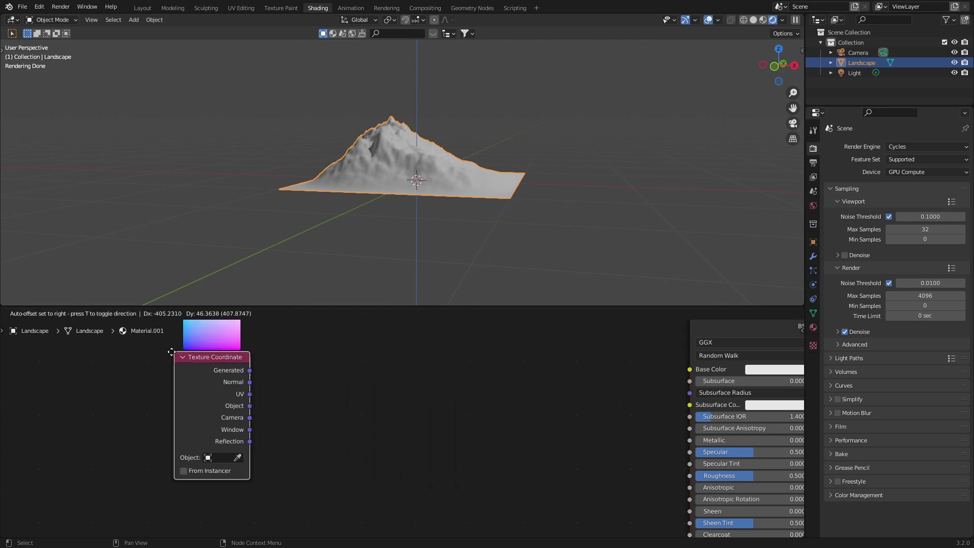
left_click(171, 351)
Add a ColorRamp node and connect its Color output to the shader's Base Color
key("shift+a")
left_click(335, 363)
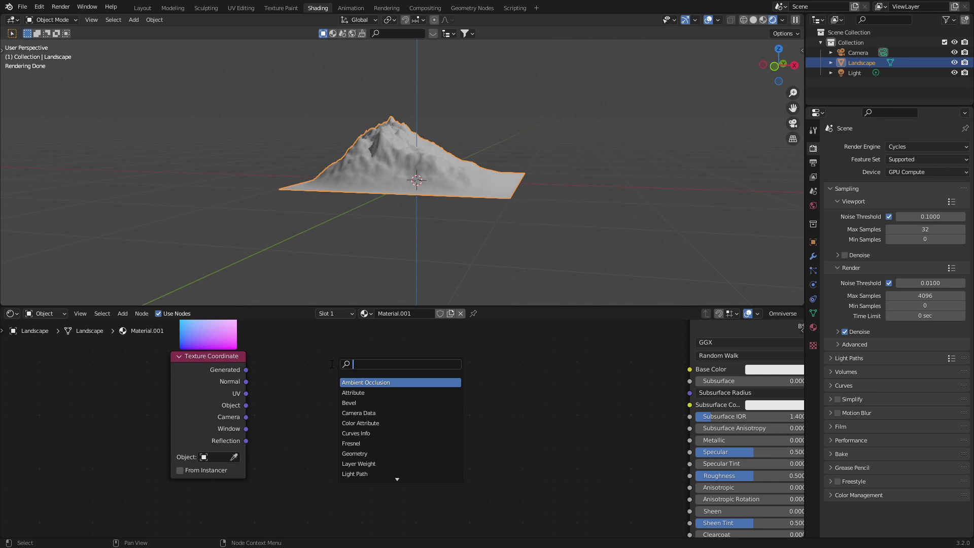
type("col")
key("Return")
left_click(357, 357)
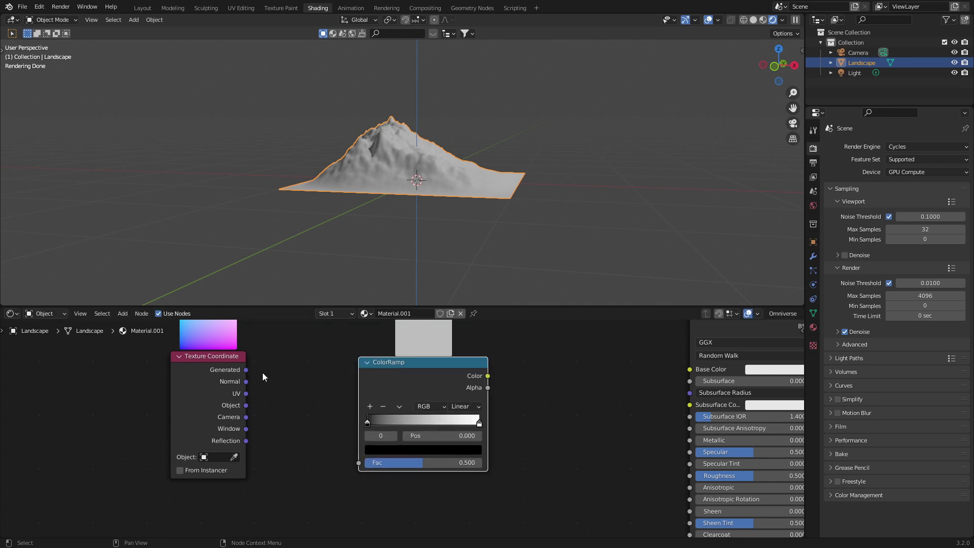
left_click_drag(488, 376, 687, 373)
left_click_drag(466, 362, 514, 360)
Place a Separate XYZ node between the Texture Coordinate and ColorRamp nodes, spacing the nodes out to make room
middle_click_drag(520, 209, 413, 224)
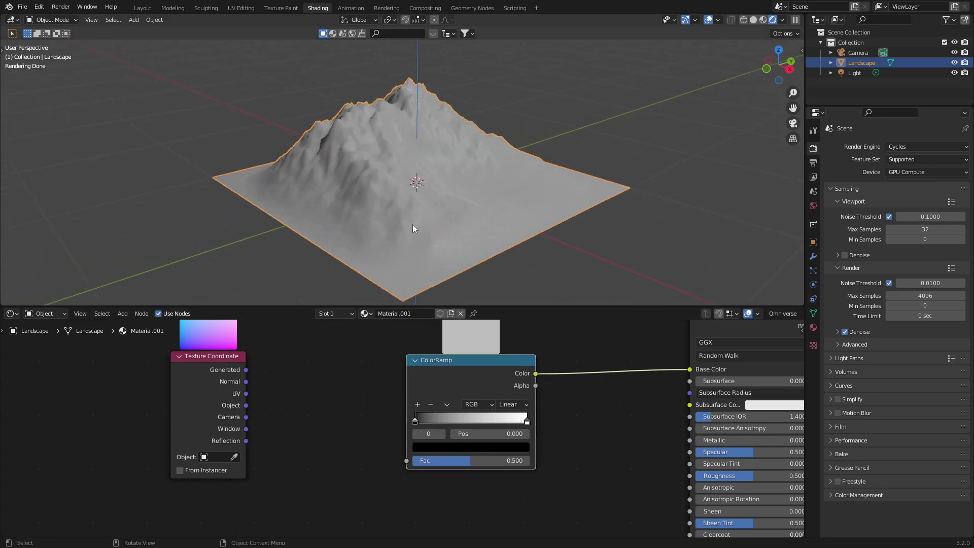
left_click_drag(223, 386, 144, 388)
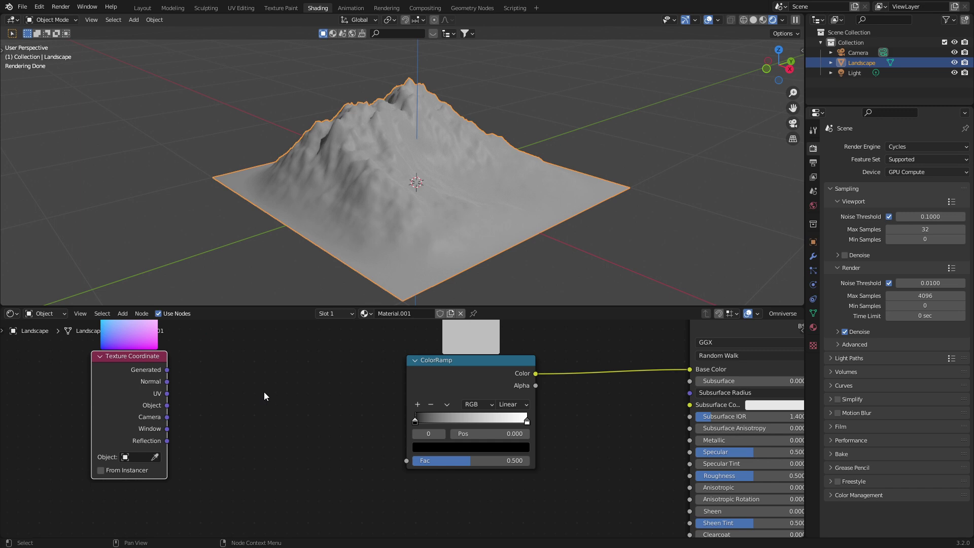
key("shift+a")
left_click(264, 391)
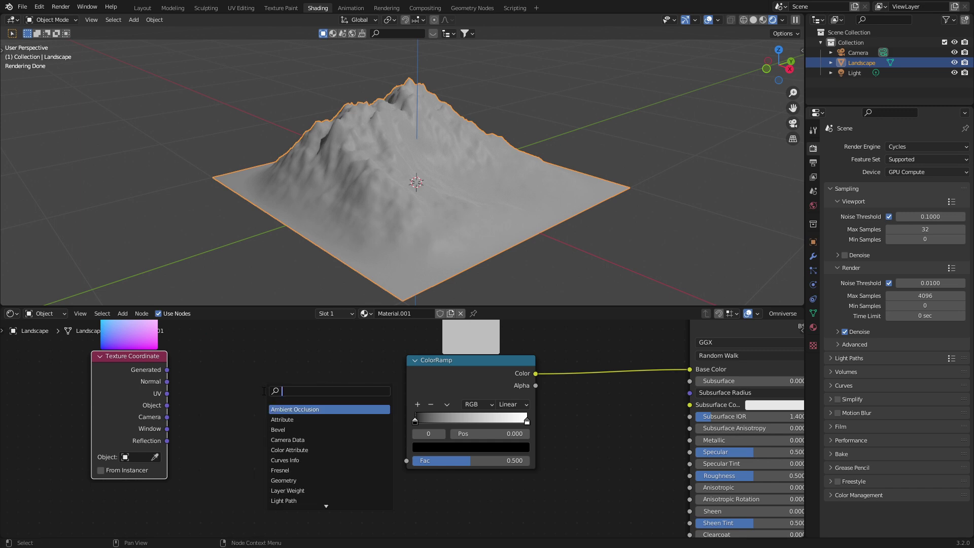
type("xyz")
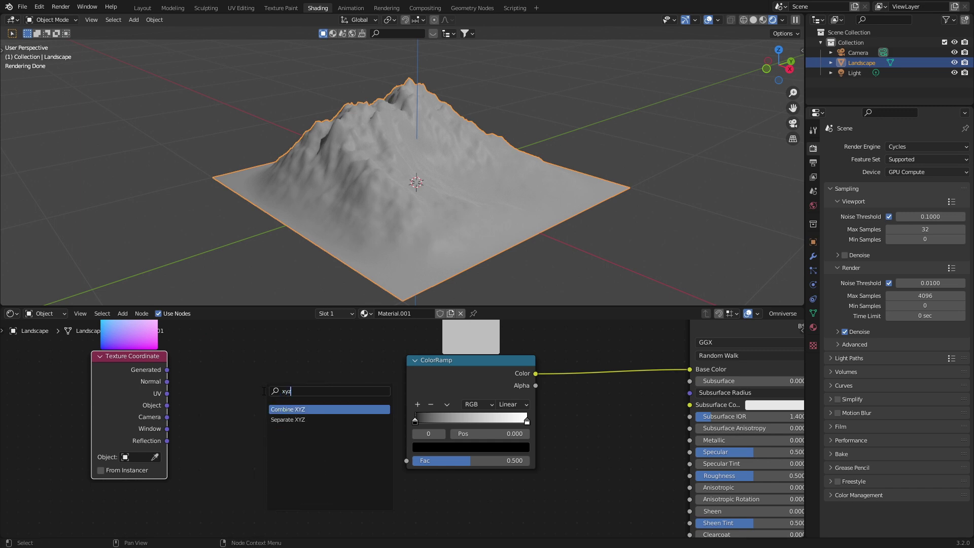
left_click(287, 419)
left_click(320, 393)
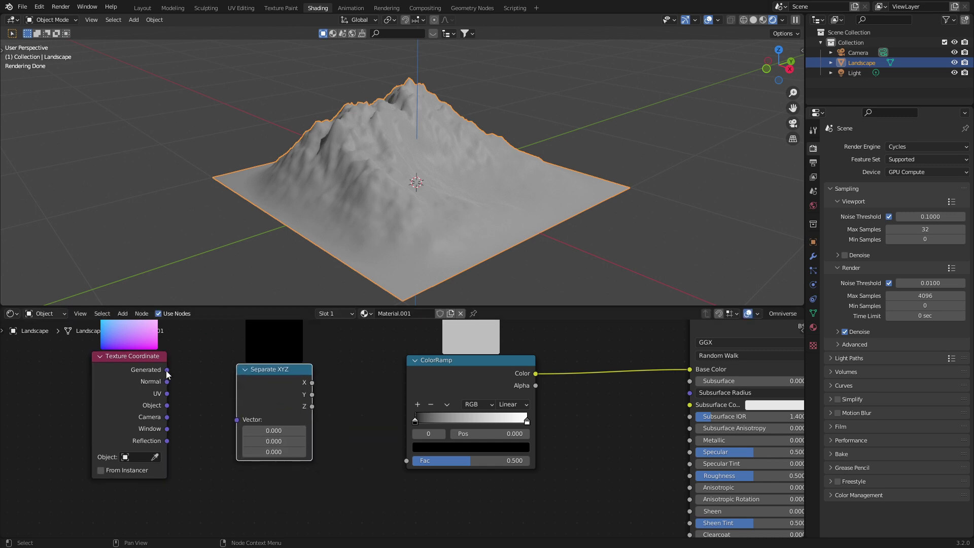
Connect the Generated coordinates to the Separate XYZ Vector input and its Z output to the ColorRamp's Fac
left_click_drag(166, 371, 189, 370)
left_click_drag(219, 410, 237, 419)
left_click_drag(309, 406, 407, 462)
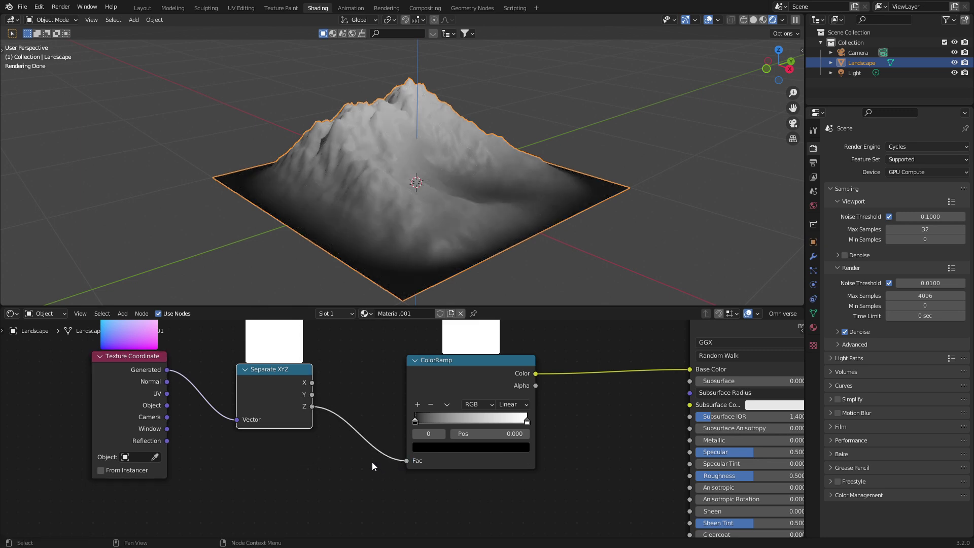
Shift the ColorRamp's black stop inward, add a third stop, and colour the stop at position 1.000 magenta
left_click_drag(415, 421, 560, 427)
left_click(417, 404)
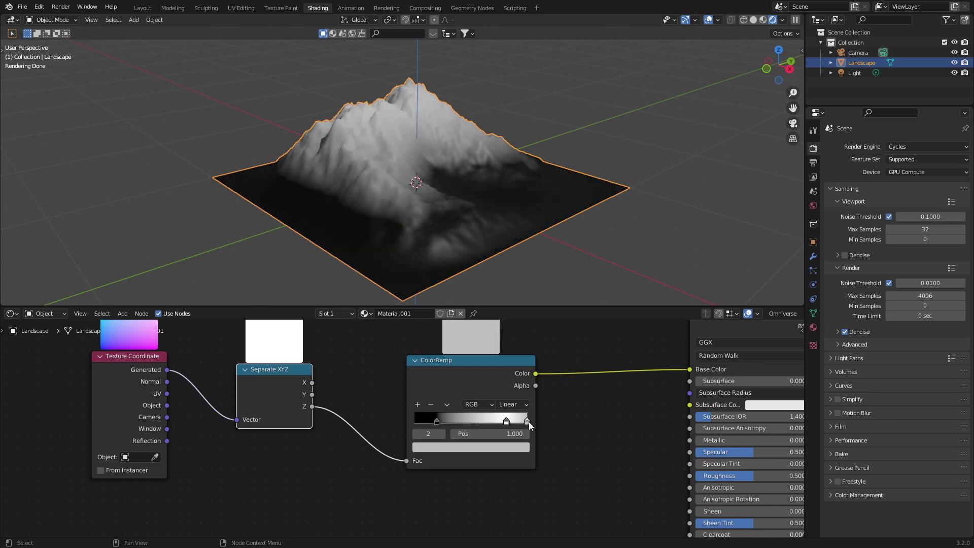
left_click(510, 448)
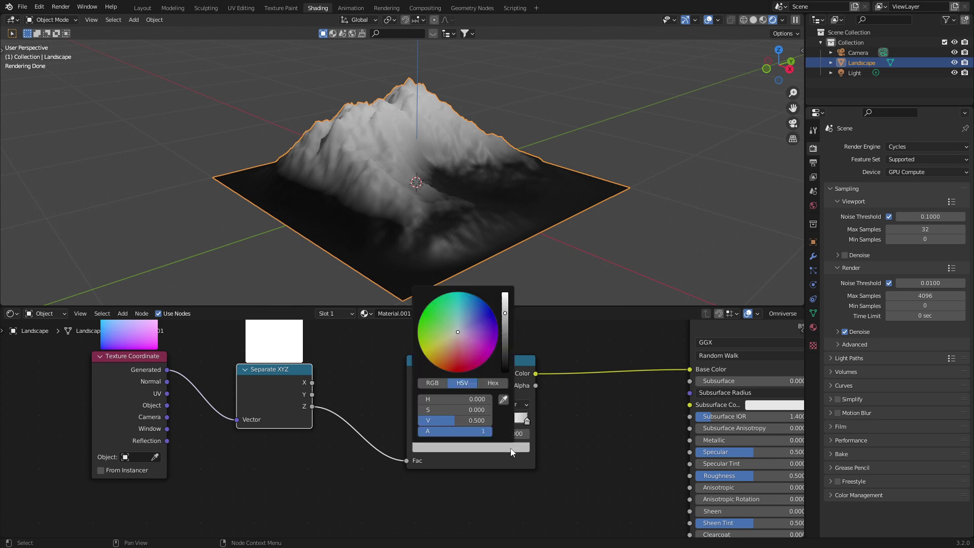
left_click(490, 358)
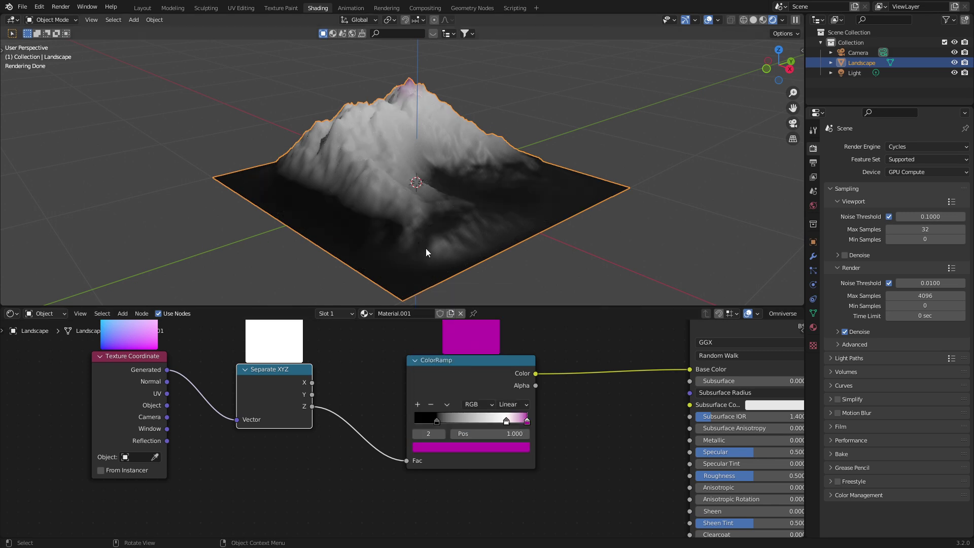
View the landscape from the front and feed the Object coordinates into the Separate XYZ Vector input instead of Generated
middle_click_drag(345, 239, 391, 236)
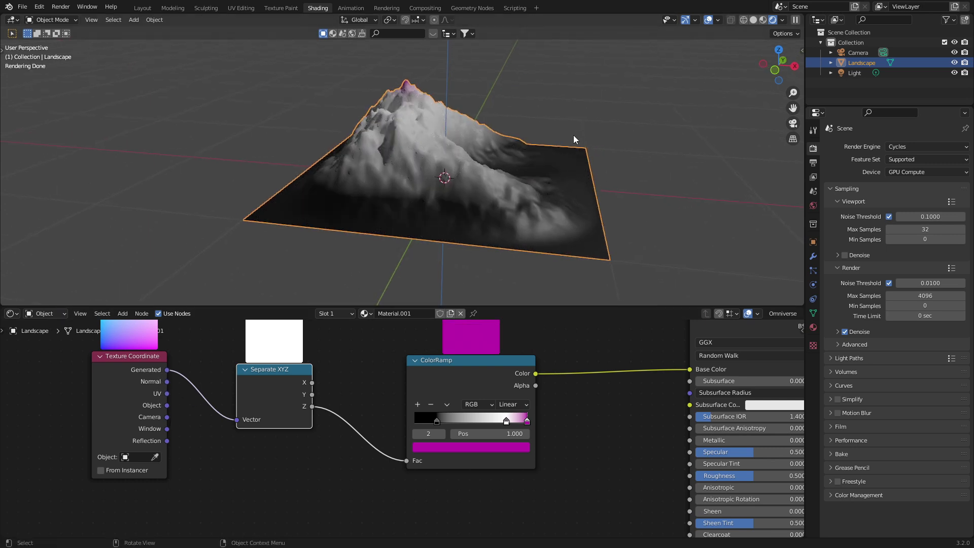
key("KP_1")
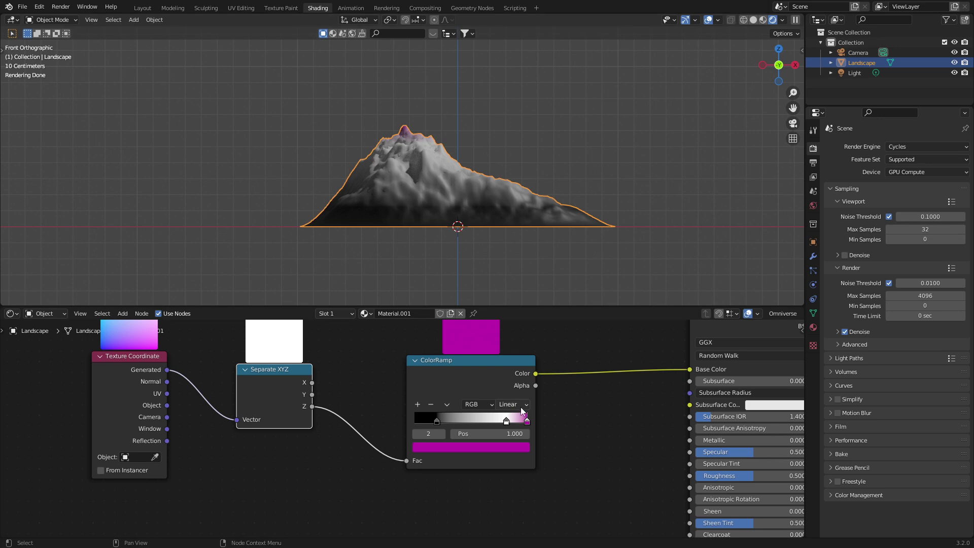
mouse_move(526, 420)
left_mouse_down()
mouse_move(516, 419)
mouse_move(533, 420)
left_mouse_up()
left_click_drag(167, 405, 236, 419)
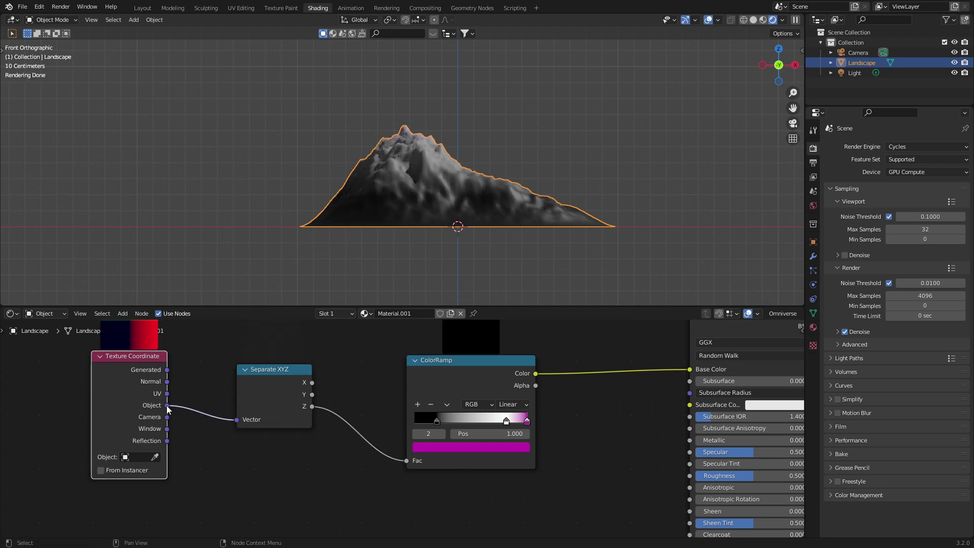
Scale the landscape up in the front view and apply its scale
scroll(376, 226, "down", 1)
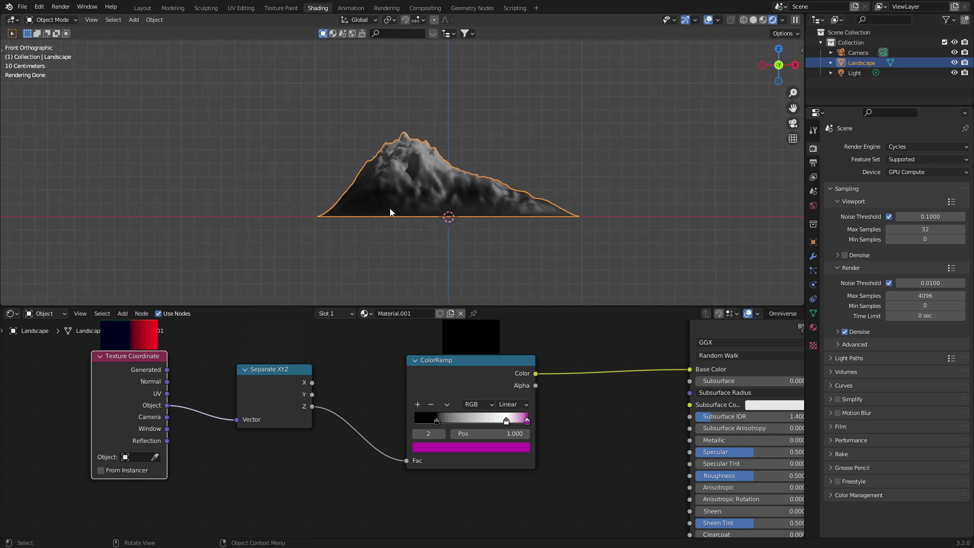
middle_click_drag(385, 201, 386, 224, "shift")
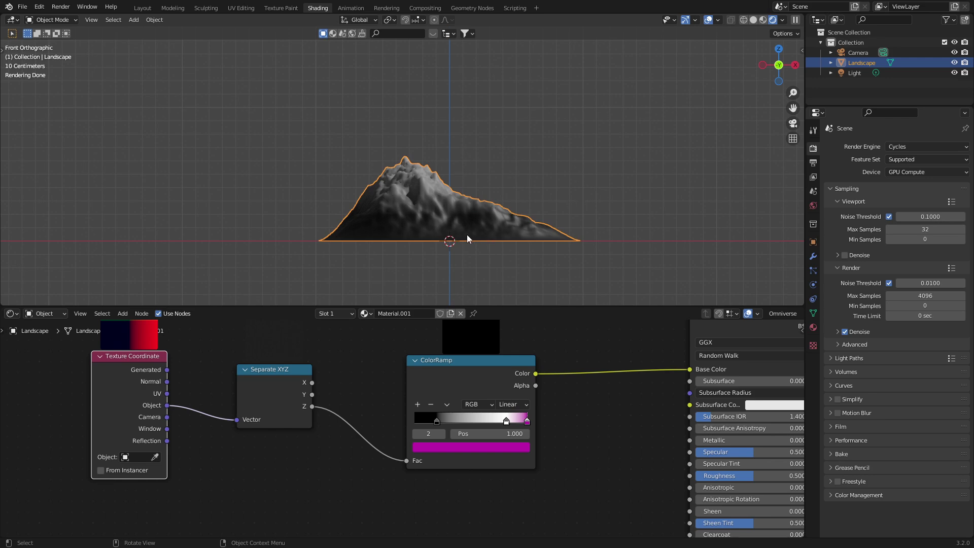
key("s")
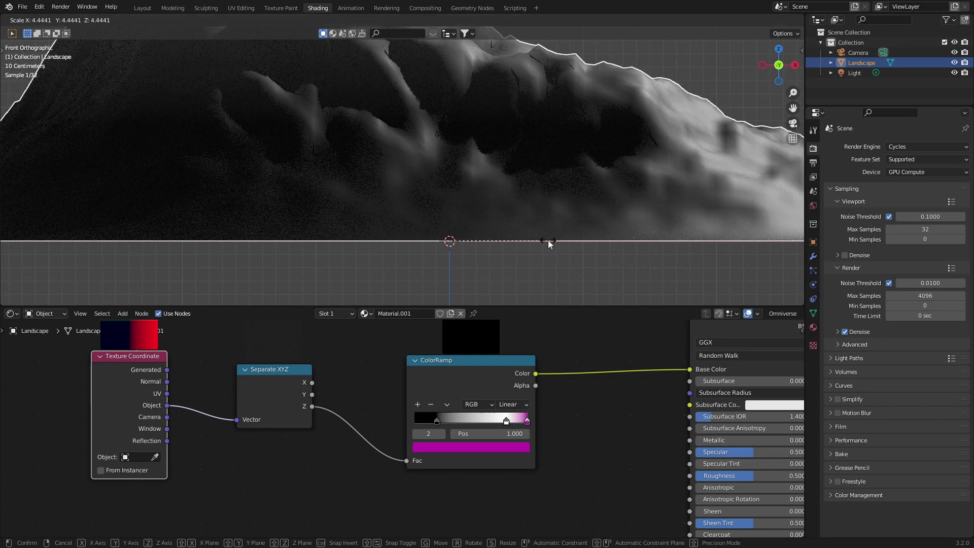
left_click(419, 202)
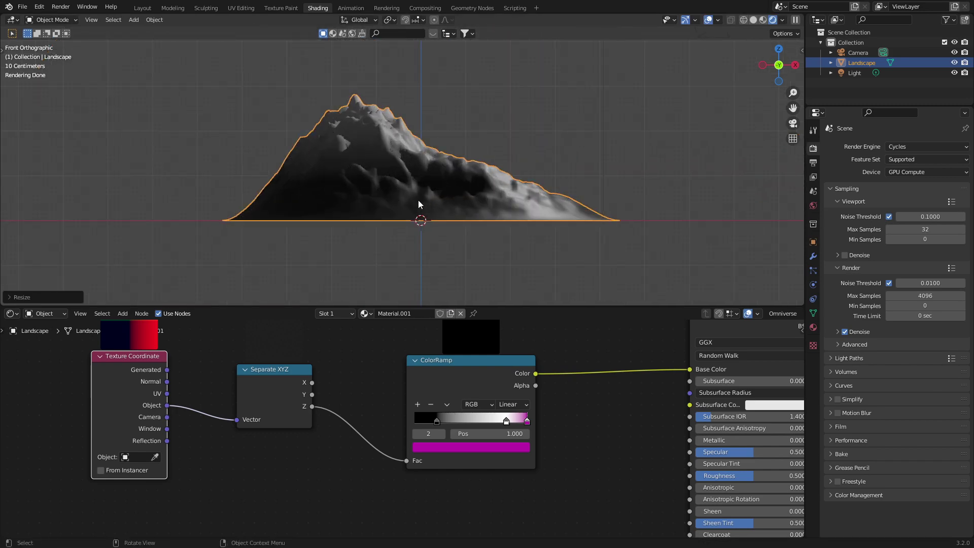
key("ctrl+a")
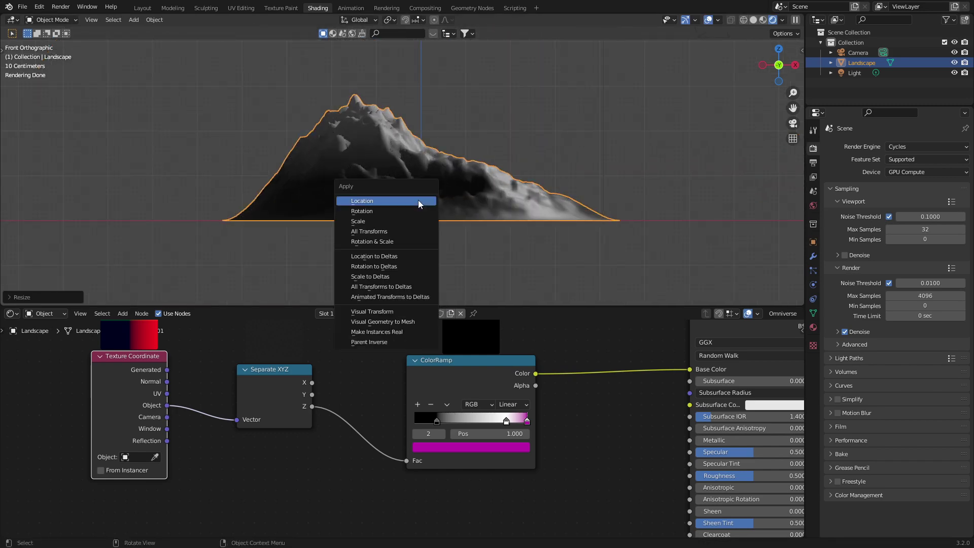
left_click(412, 224)
scroll(465, 236, "up", 5)
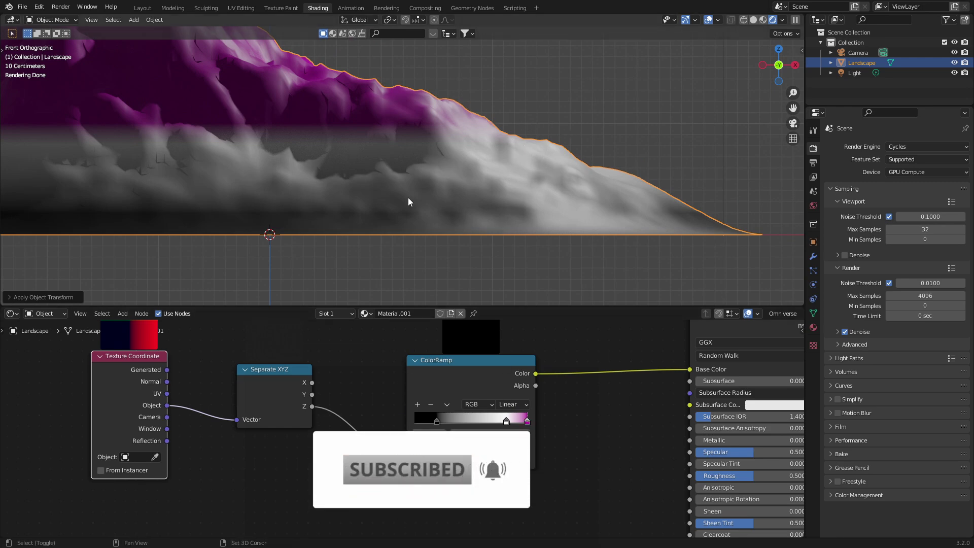
middle_click_drag(410, 201, 426, 249, "shift")
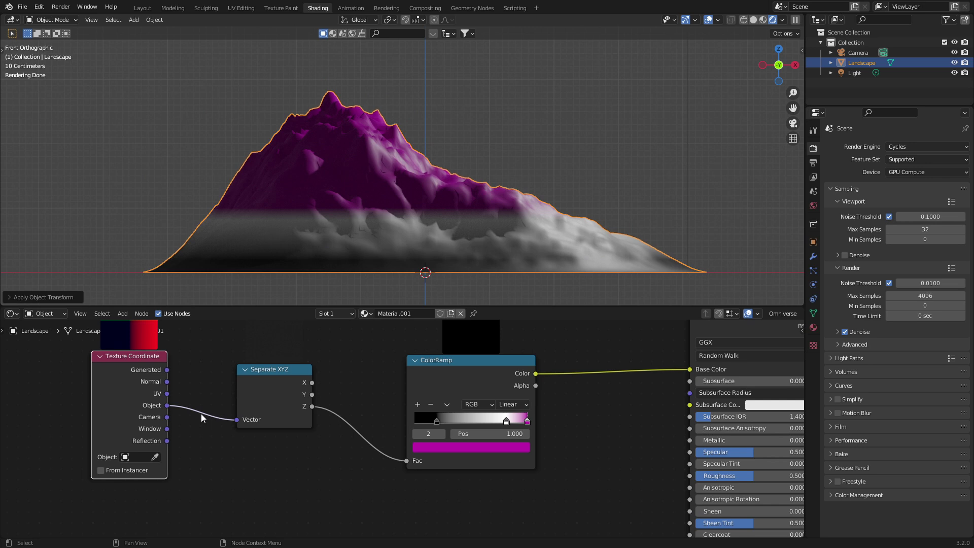
Feed the Generated coordinates into the Separate XYZ Vector input, and scale the landscape down with its scale applied
left_click_drag(167, 370, 216, 379)
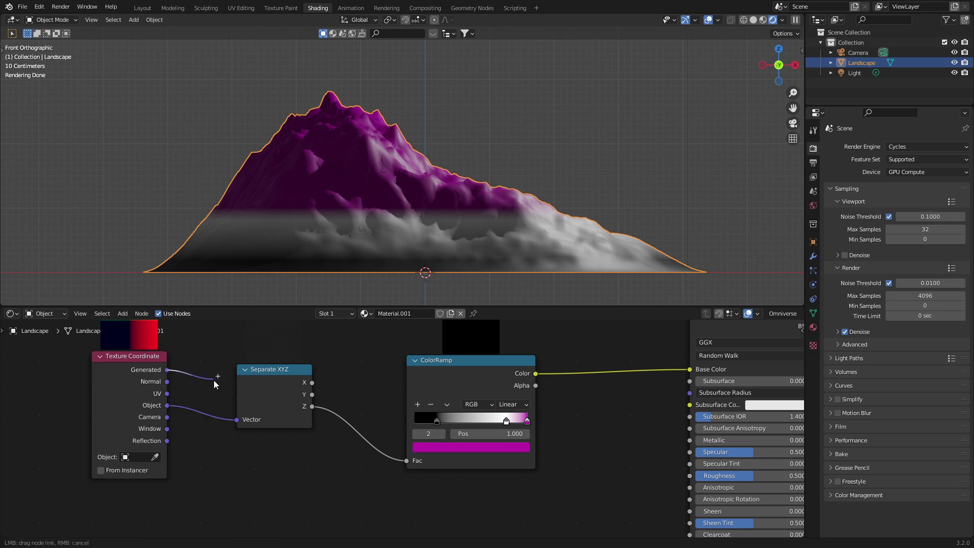
left_click_drag(214, 379, 236, 418)
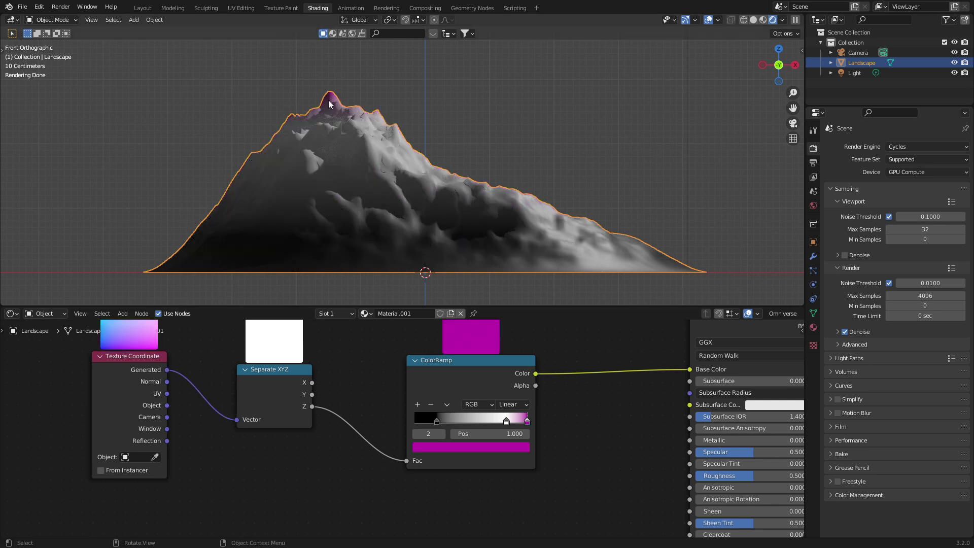
key("s")
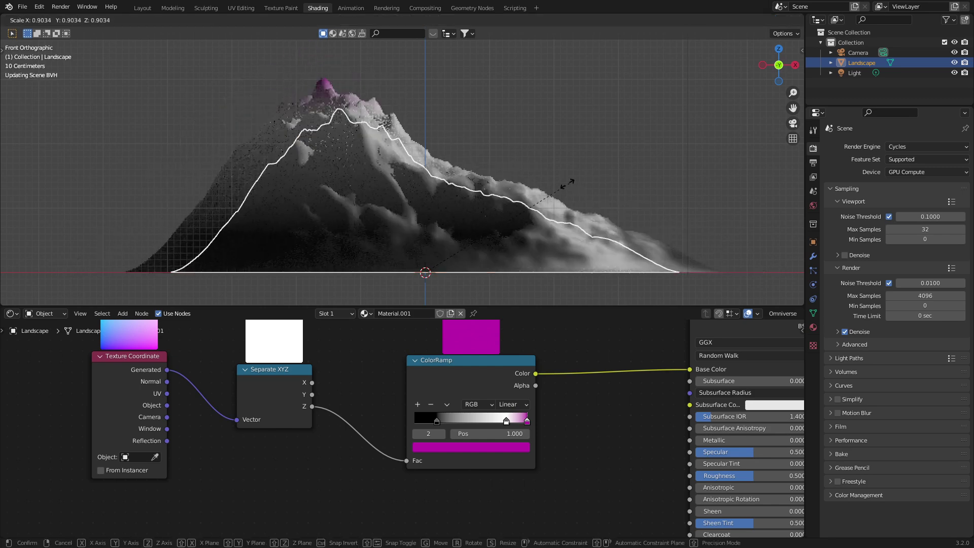
left_click(456, 221)
key("ctrl+a")
left_click(456, 221)
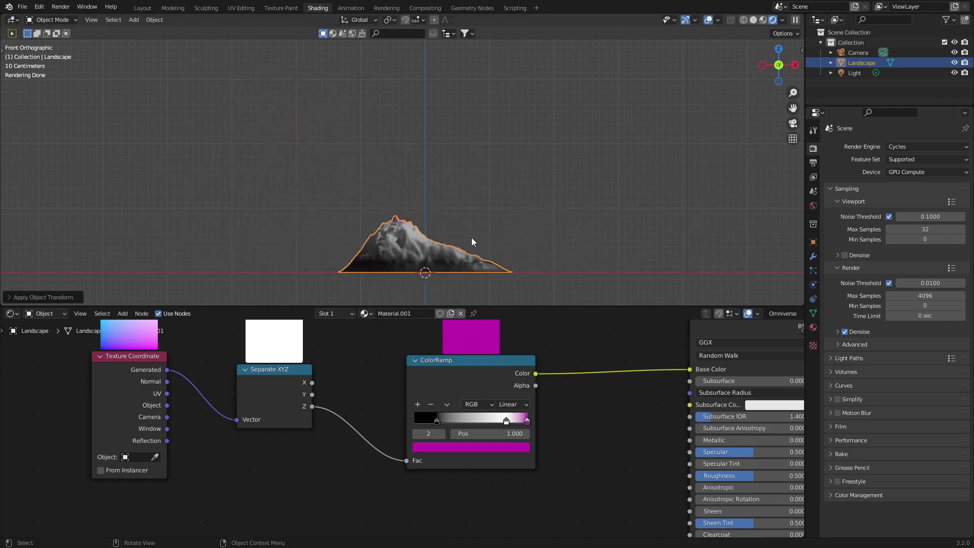
Scale the landscape back up, apply its scale, and enlarge it slightly more
key("s")
left_click(588, 217)
key("ctrl+a")
left_click(442, 146)
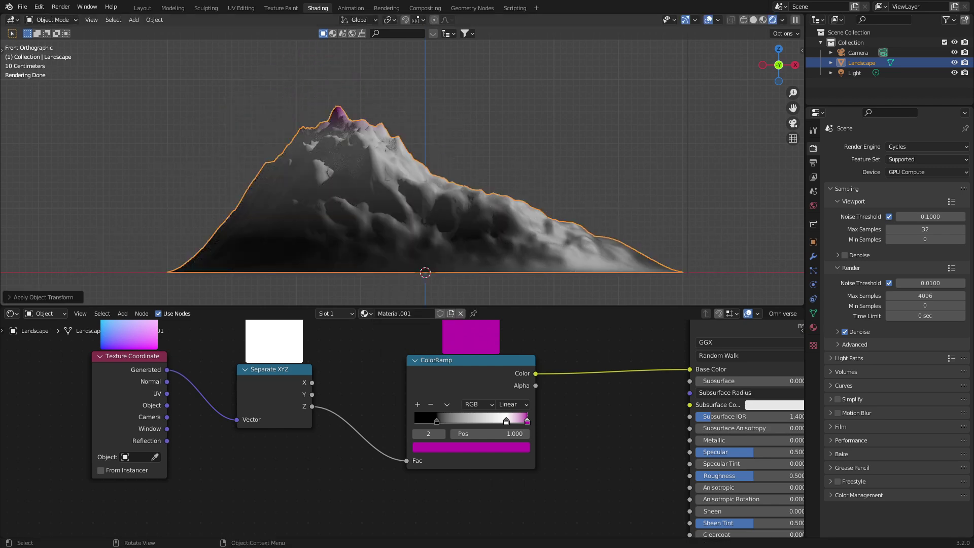
key("s")
left_click(484, 177)
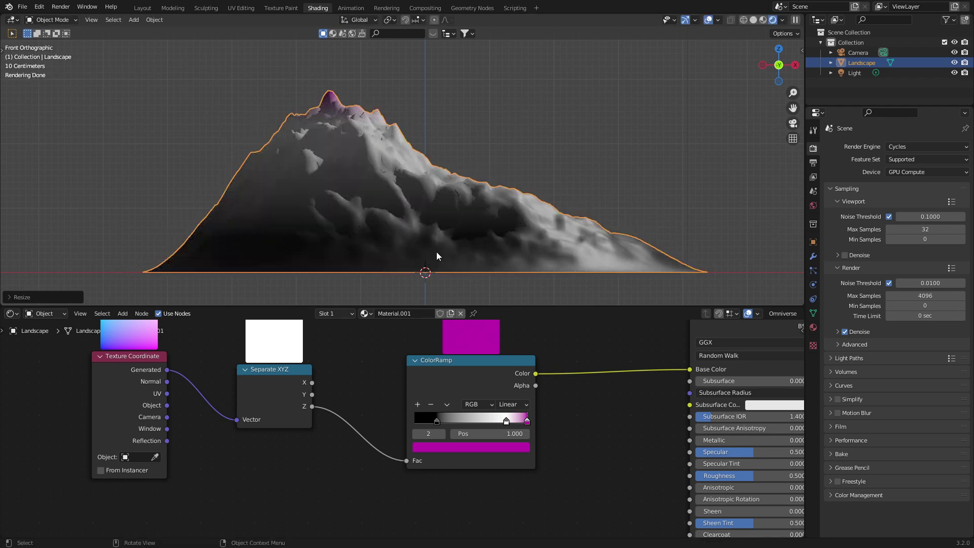
Feed the Object coordinates into the Separate XYZ Vector input instead, and scale the landscape up with its scale applied
left_click_drag(167, 405, 237, 420)
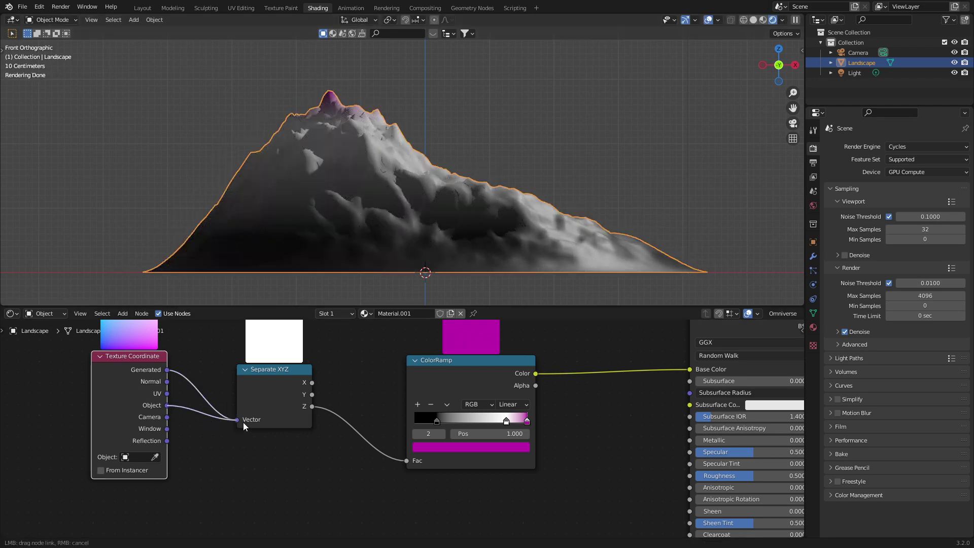
key("s")
left_click(666, 202)
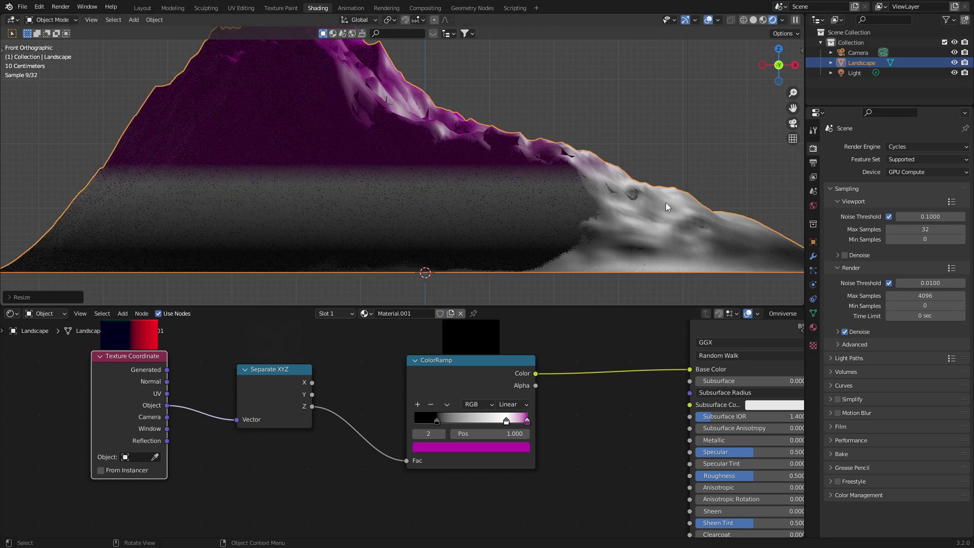
key("ctrl+a")
left_click(622, 200)
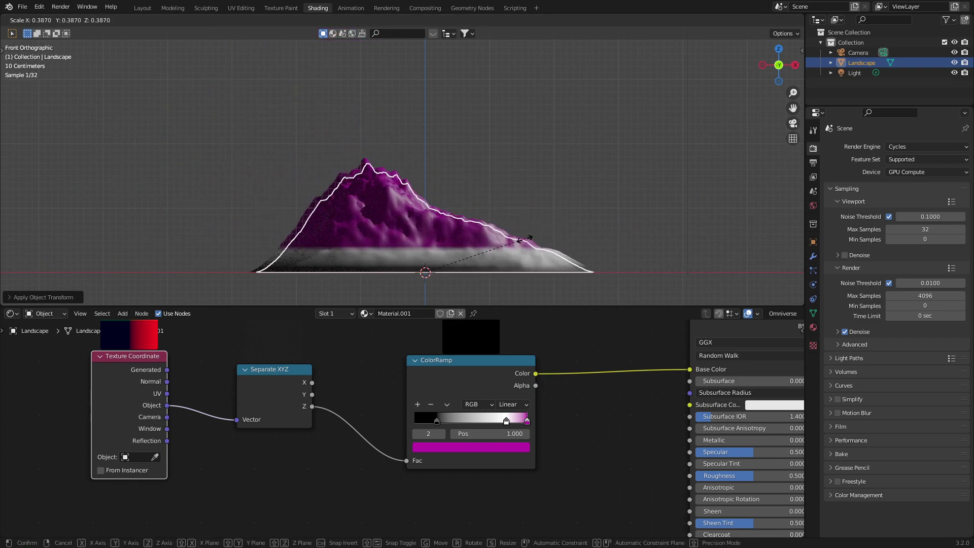
Scale the landscape down, apply its scale, and resize it once more to test the Object coordinates
left_click(453, 264)
key("ctrl+a")
left_click(492, 267)
scroll(485, 273, "up", 3)
middle_click_drag(464, 269, 486, 153, "shift")
key("s")
left_click(698, 216)
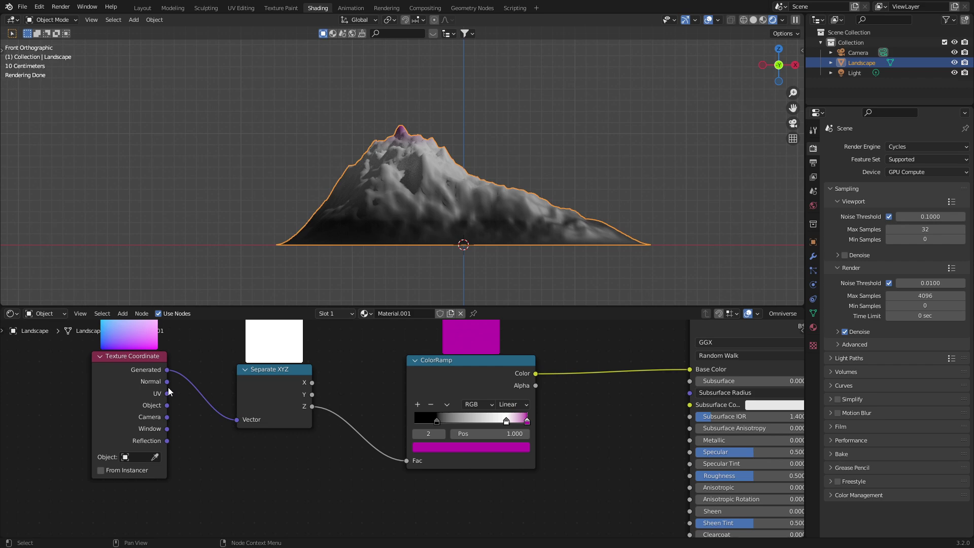
Connect the Texture Coordinate's Normal output to the Separate XYZ Vector input and view the landscape in perspective
left_click_drag(167, 381, 236, 419)
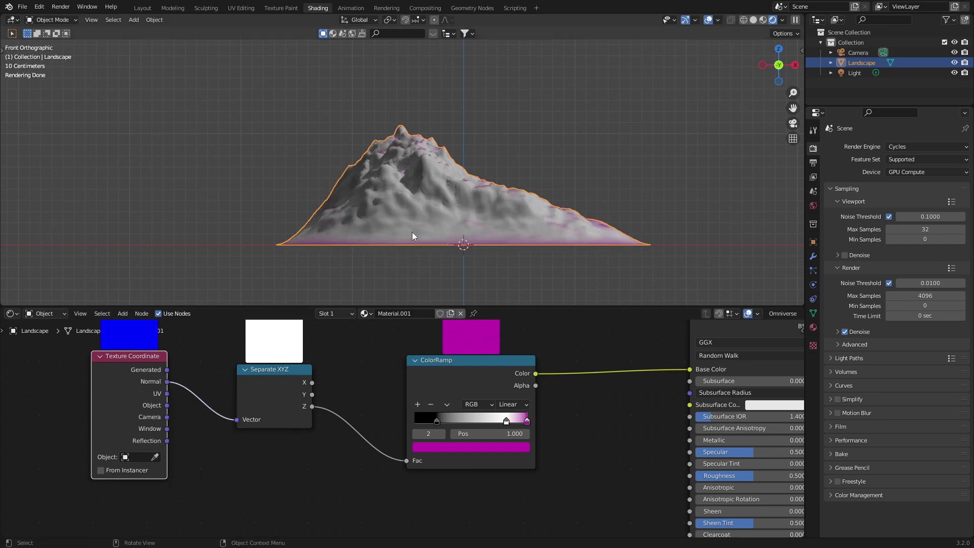
middle_click_drag(412, 232, 367, 251)
middle_click_drag(552, 268, 667, 203)
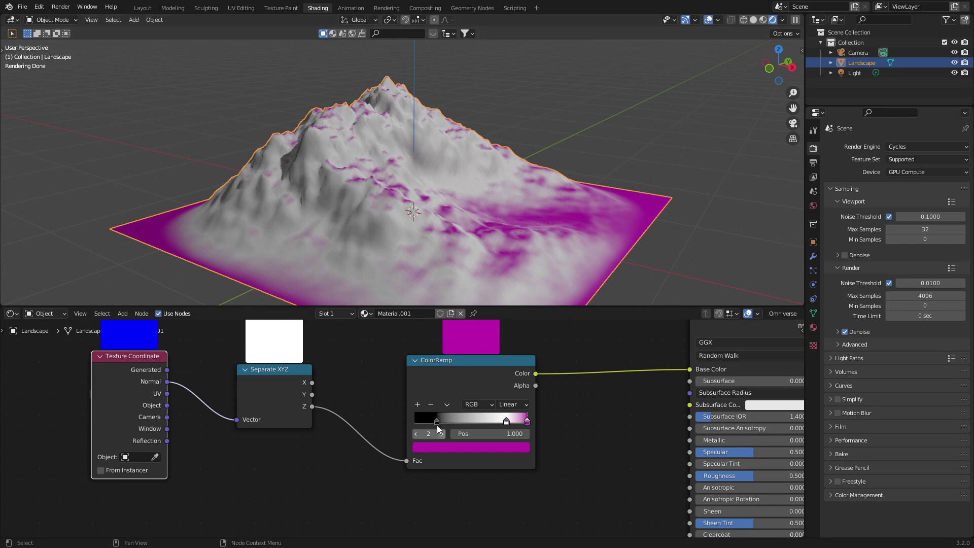
Move the ColorRamp's black stop to position 0.541 and connect the Separate XYZ X output to Fac
left_click_drag(437, 421, 476, 422)
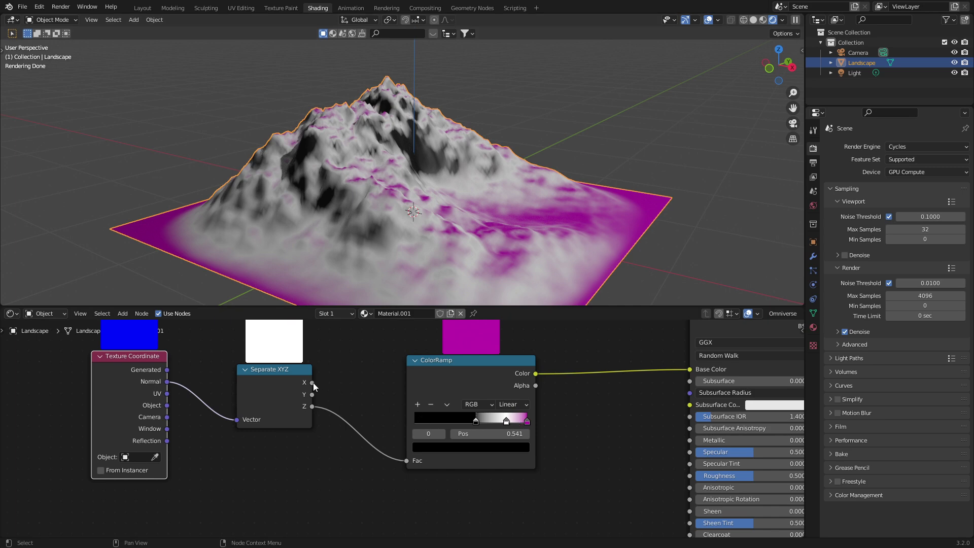
left_click_drag(313, 382, 406, 461)
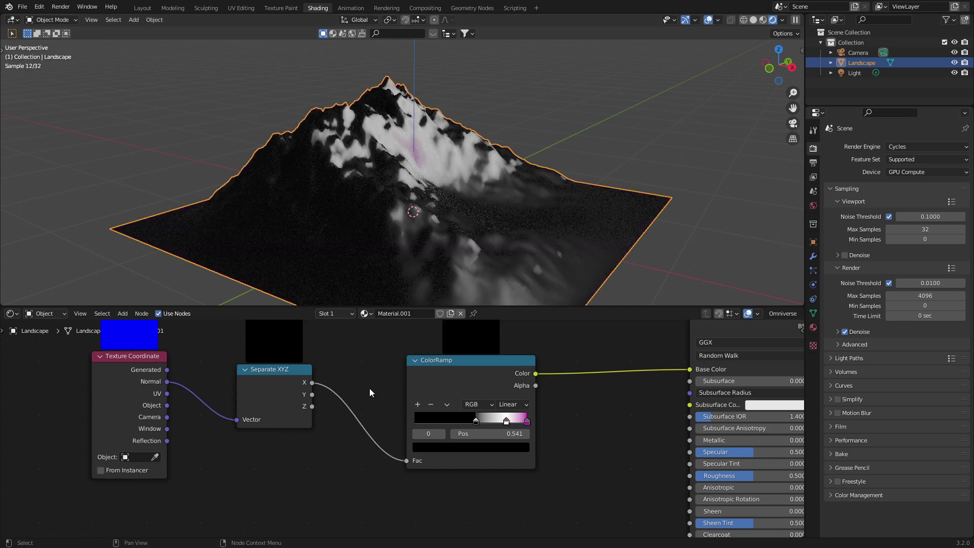
middle_click_drag(370, 255, 412, 260)
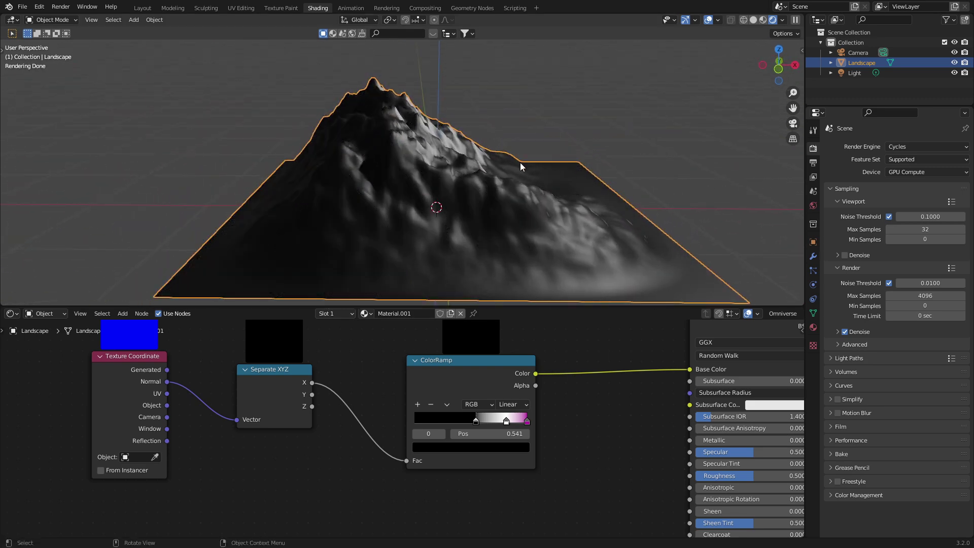
Move the ColorRamp's black stop to position 0.118 and connect the Separate XYZ Y output to Fac instead of X
left_click_drag(476, 422, 427, 423)
middle_click_drag(517, 279, 496, 288)
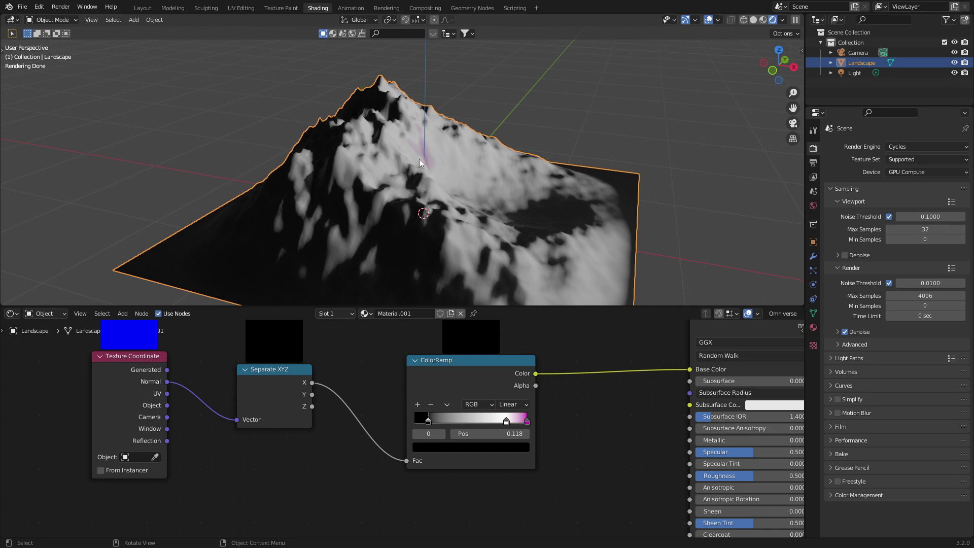
middle_click_drag(452, 176, 389, 200)
left_click_drag(312, 394, 407, 460)
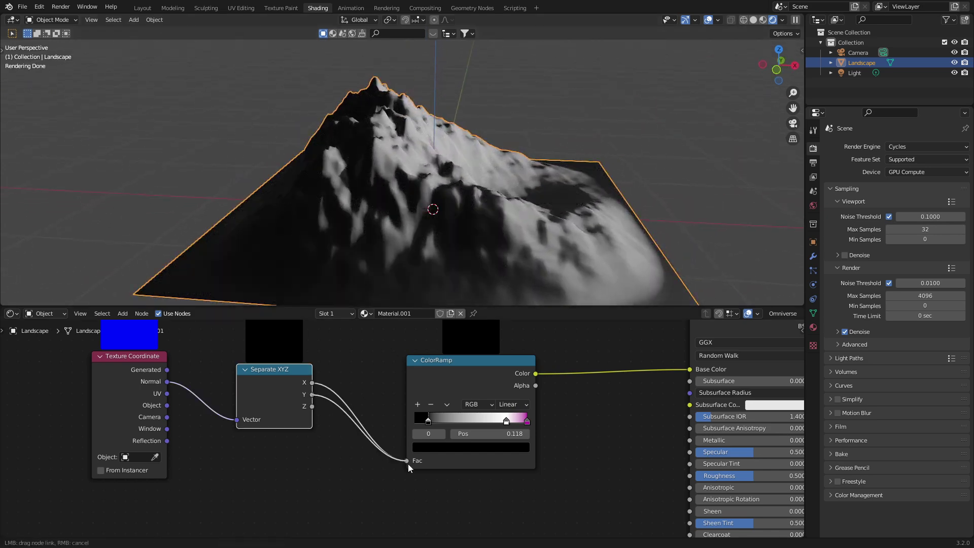
middle_click_drag(467, 242, 334, 236)
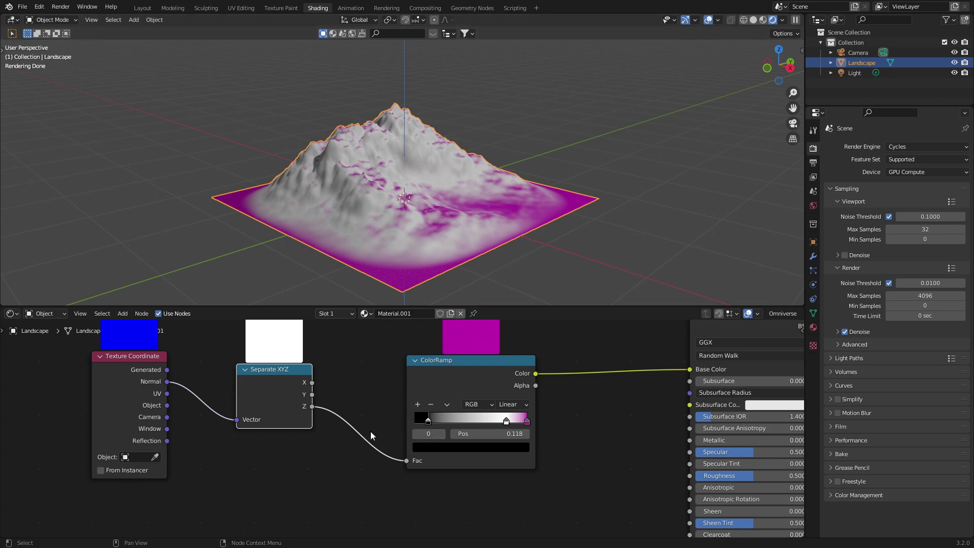
Shift the coordinate, Separate XYZ and ColorRamp nodes away from the Principled BSDF and place them closer together
middle_click_drag(370, 431, 441, 460)
key("g")
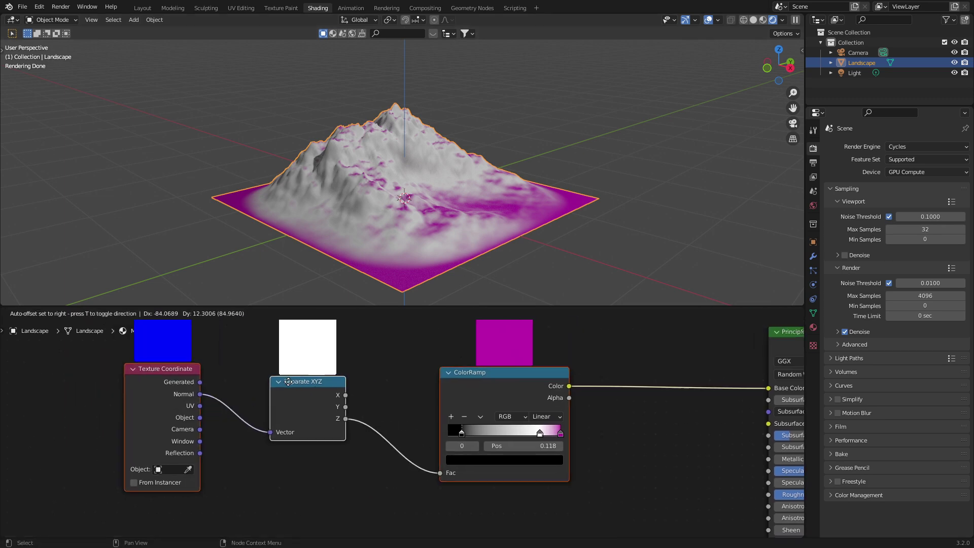
left_click(250, 392)
middle_click_drag(250, 392, 296, 413)
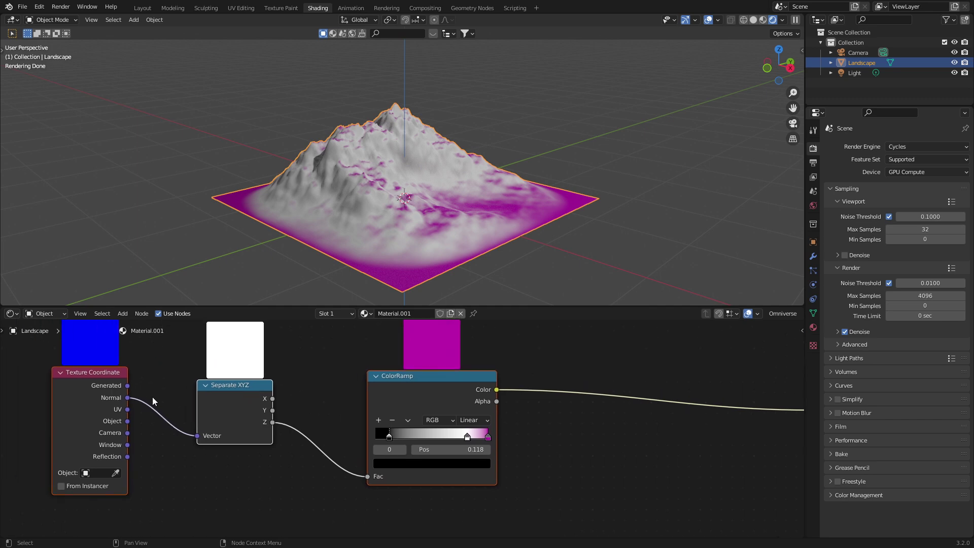
left_click_drag(231, 389, 203, 379)
key("alt+a")
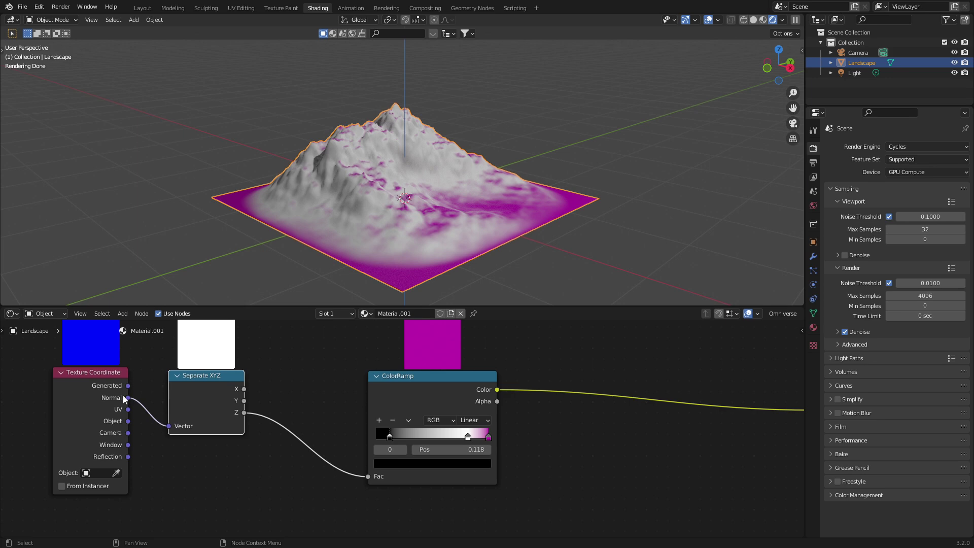
left_click_drag(403, 377, 364, 369)
Delete the ColorRamp's magenta stop and move the black stop past the white one to position 0.745
left_click(451, 431)
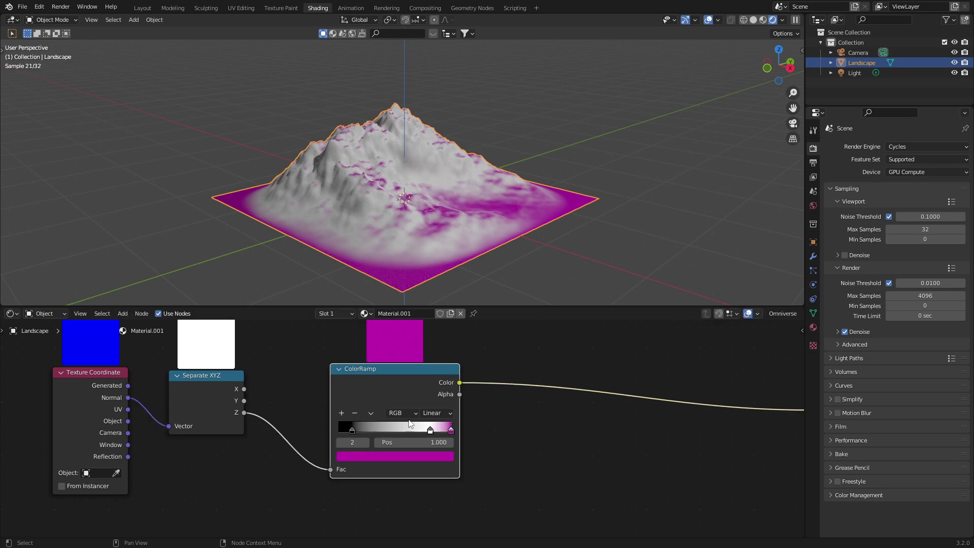
left_click(354, 412)
left_click_drag(352, 429, 423, 433)
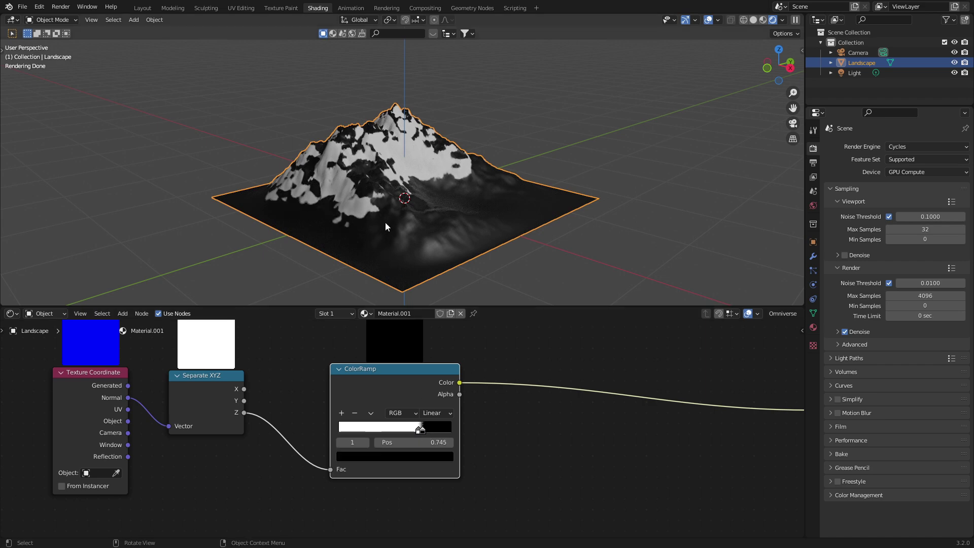
middle_click_drag(398, 152, 430, 163)
scroll(362, 166, "up", 4)
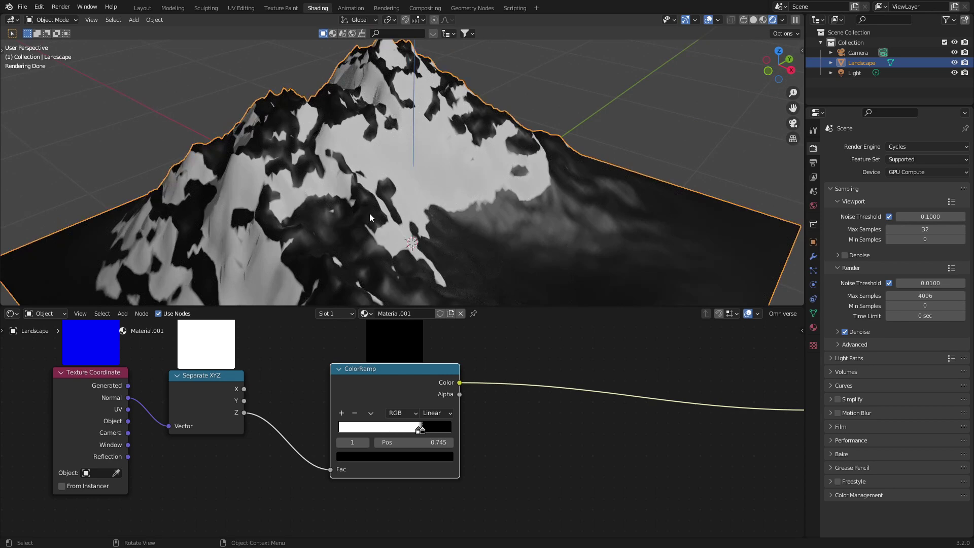
middle_click_drag(369, 213, 389, 196)
middle_click_drag(483, 258, 468, 269)
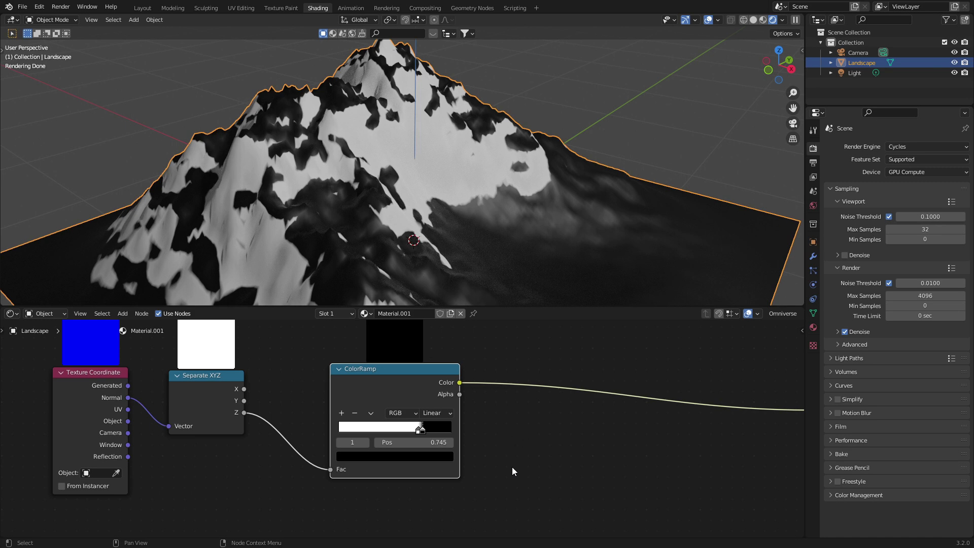
Duplicate the Texture Coordinate and Separate XYZ nodes below the originals and connect the copy's Generated output to the new Vector input
scroll(516, 484, "down", 6)
middle_click_drag(517, 484, 509, 415)
left_click(238, 343)
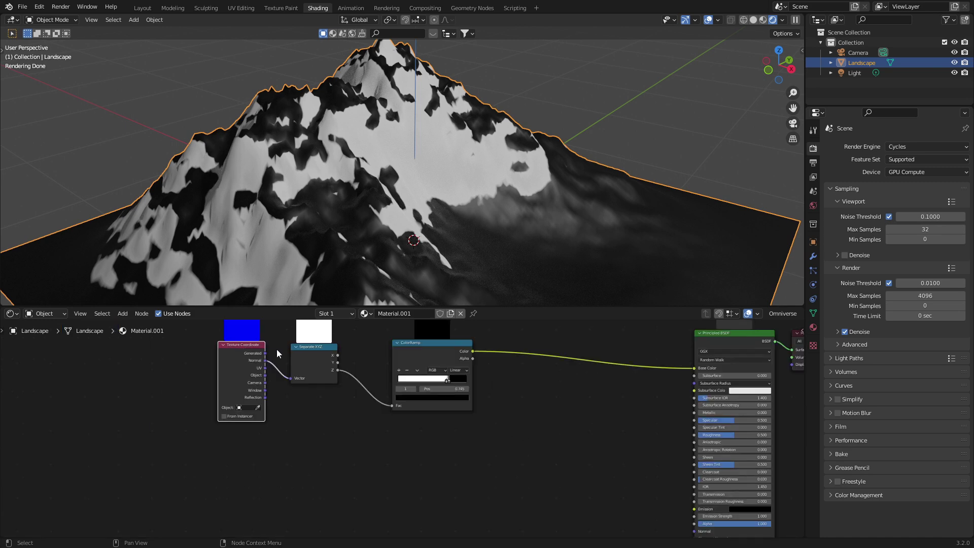
key("shift+d")
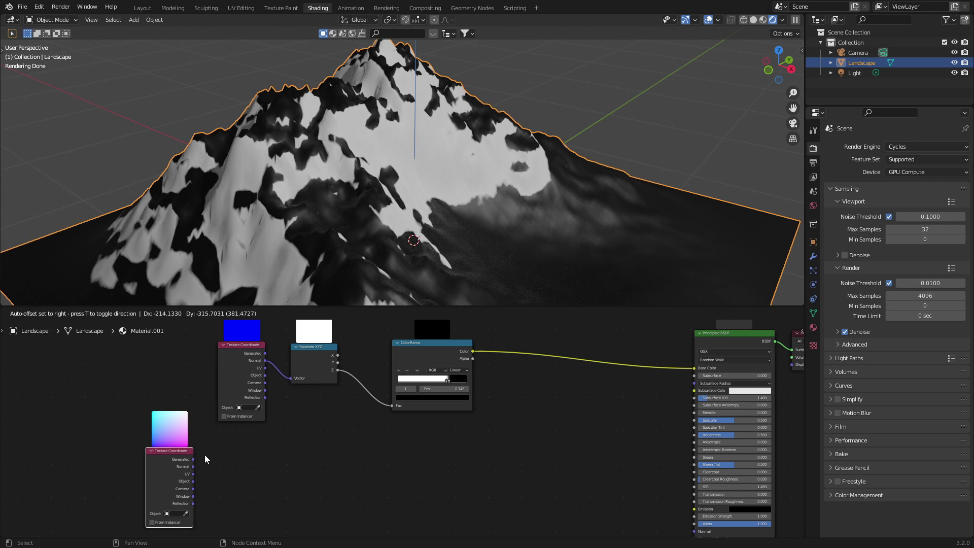
left_click(205, 454)
left_click(320, 351)
key("shift+d")
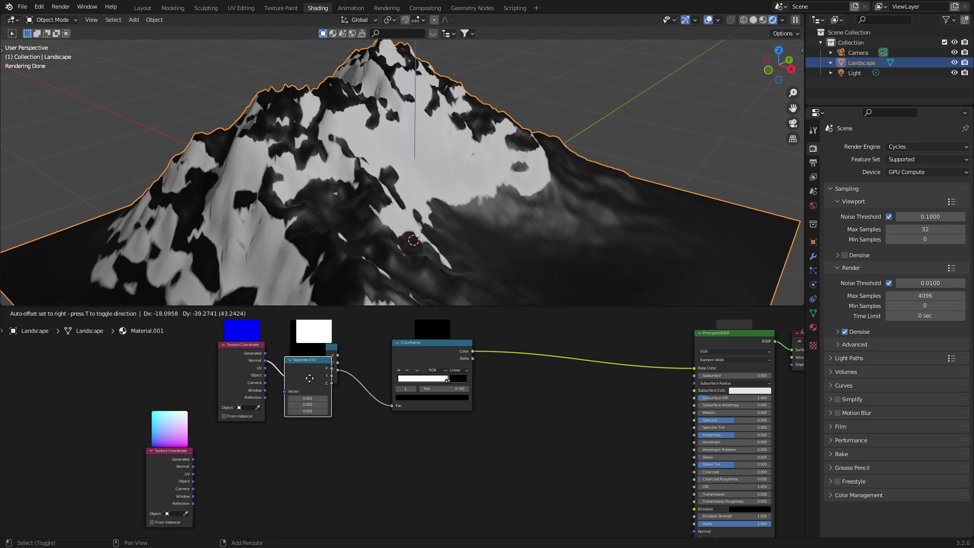
left_click(291, 473)
scroll(194, 465, "up", 2)
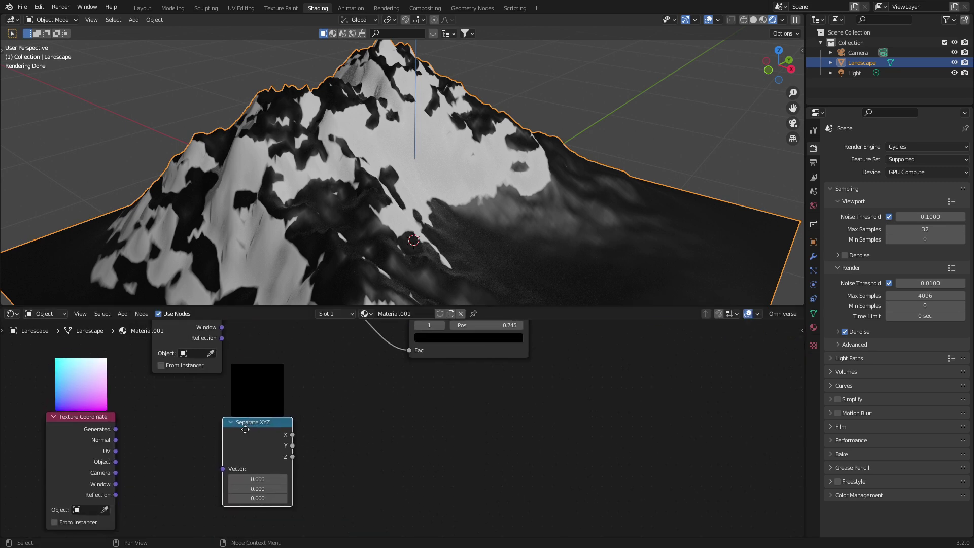
left_click_drag(118, 419, 233, 464)
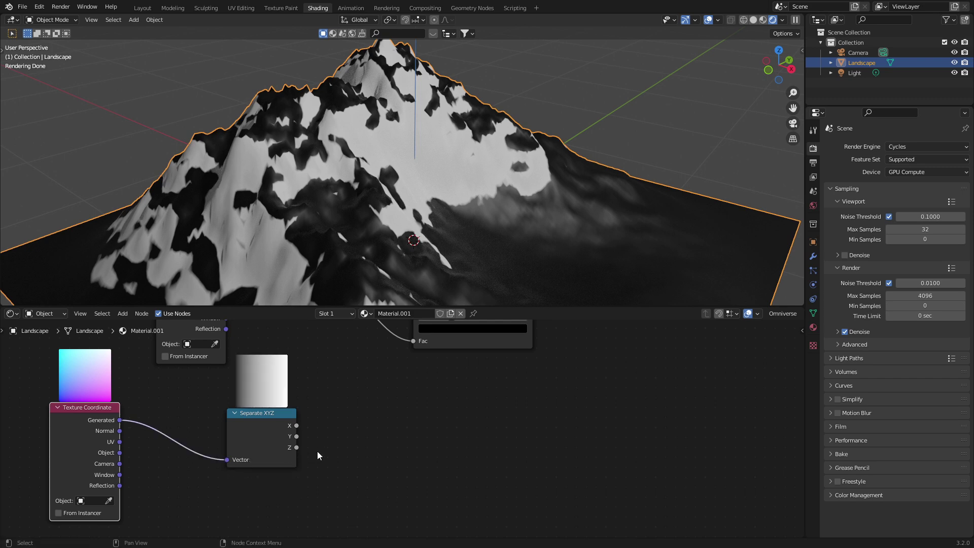
Duplicate the ColorRamp below the original and connect the second Separate XYZ's Z output to its Fac
middle_click_drag(317, 454, 290, 508)
left_click(453, 329)
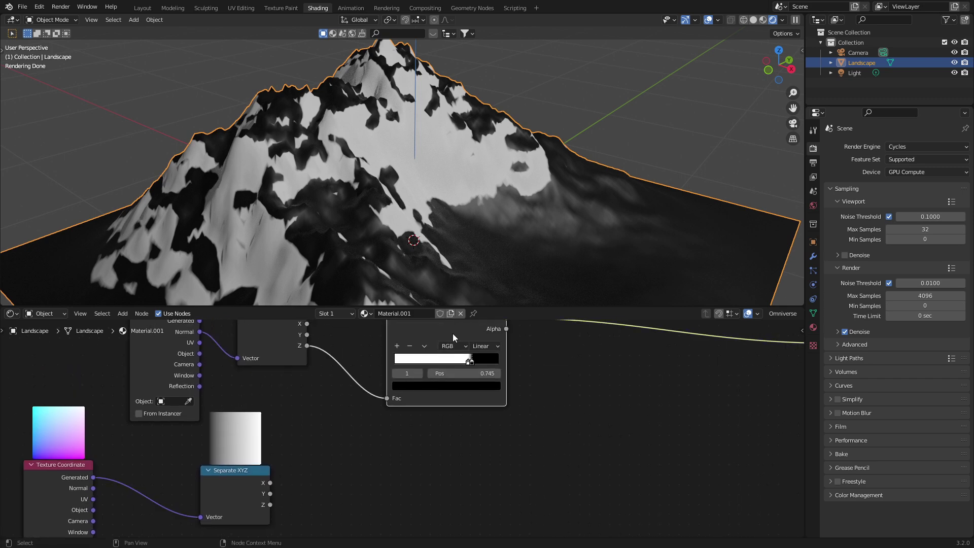
key("shift+d")
left_click(431, 467)
middle_click_drag(369, 499, 358, 469)
left_click_drag(258, 474, 361, 498)
Connect the lower ColorRamp's Color to Base Color and shift its stops toward the start, placing the black stop at 0.591
middle_click_drag(509, 459, 359, 505)
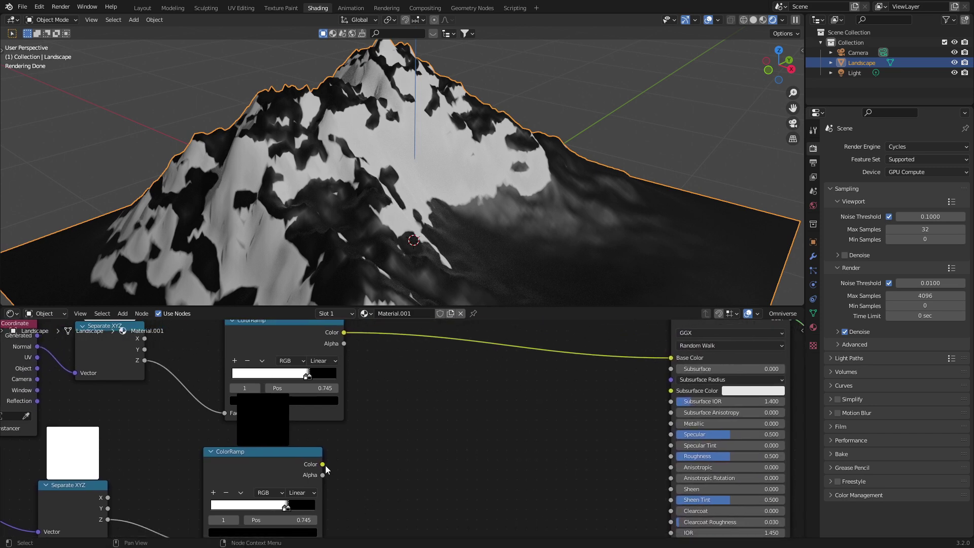
left_click_drag(324, 463, 671, 357)
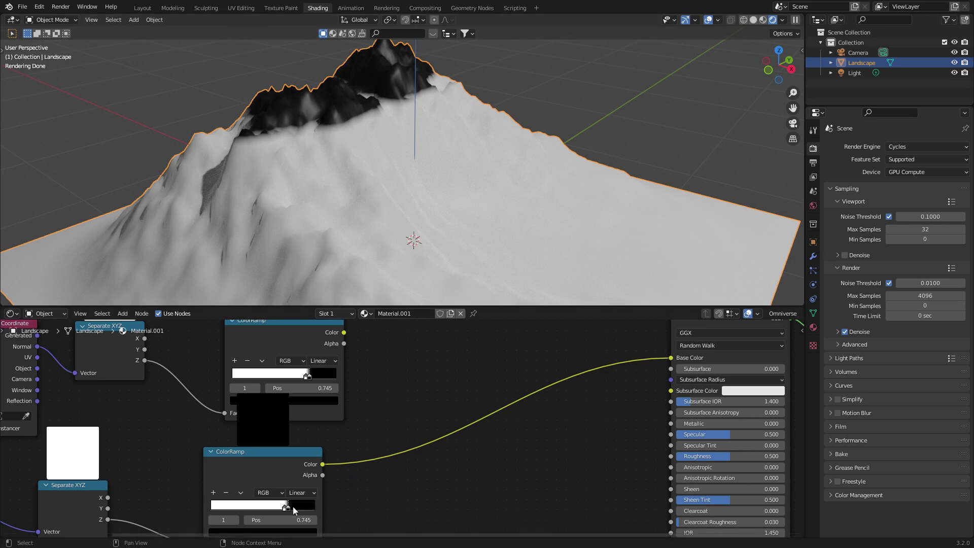
mouse_move(287, 507)
left_mouse_down()
mouse_move(262, 506)
mouse_move(280, 507)
mouse_move(271, 508)
left_mouse_up()
middle_click_drag(381, 410, 388, 435)
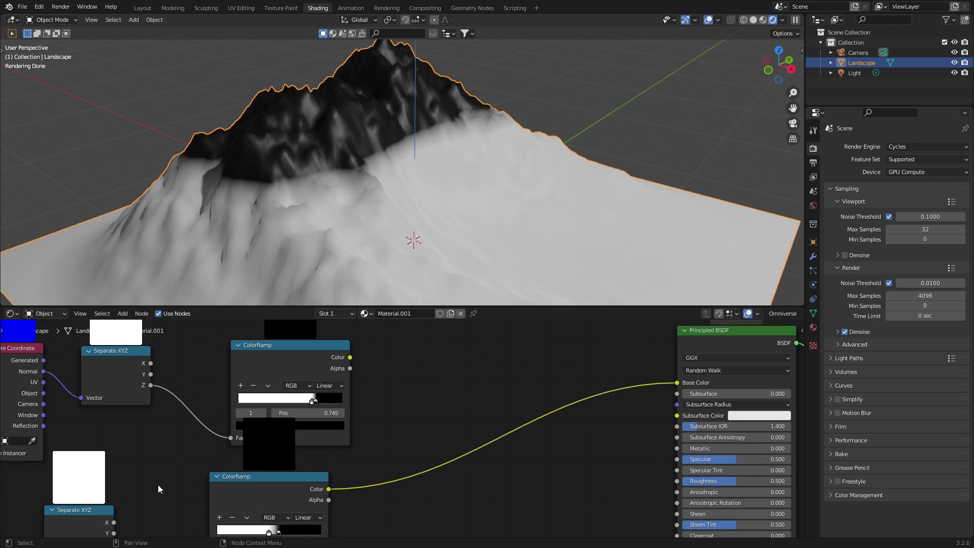
Insert a Mix node before Base Color with the lower ColorRamp in Color1 and the upper in Color2, and set its blend mode to Add
middle_click_drag(522, 465, 514, 482)
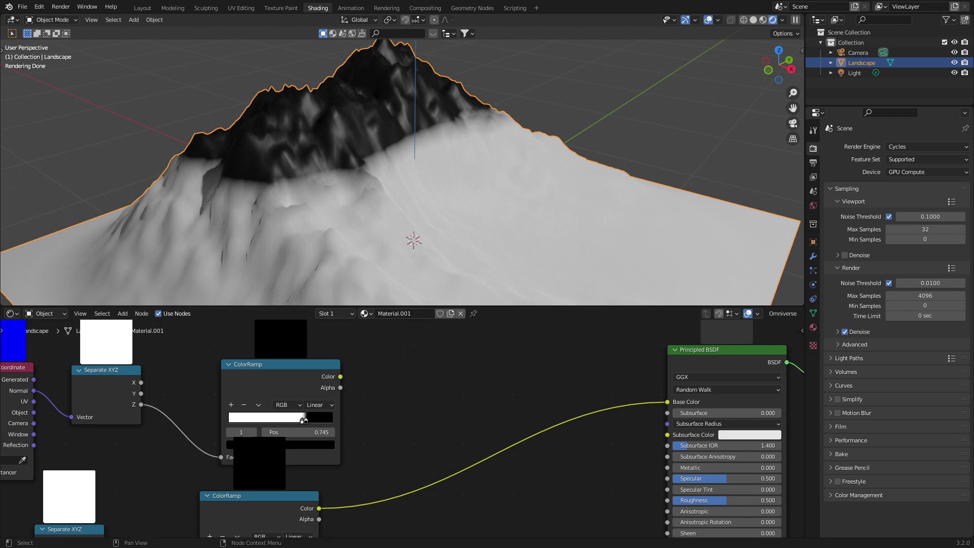
key("shift+a")
left_click(458, 395)
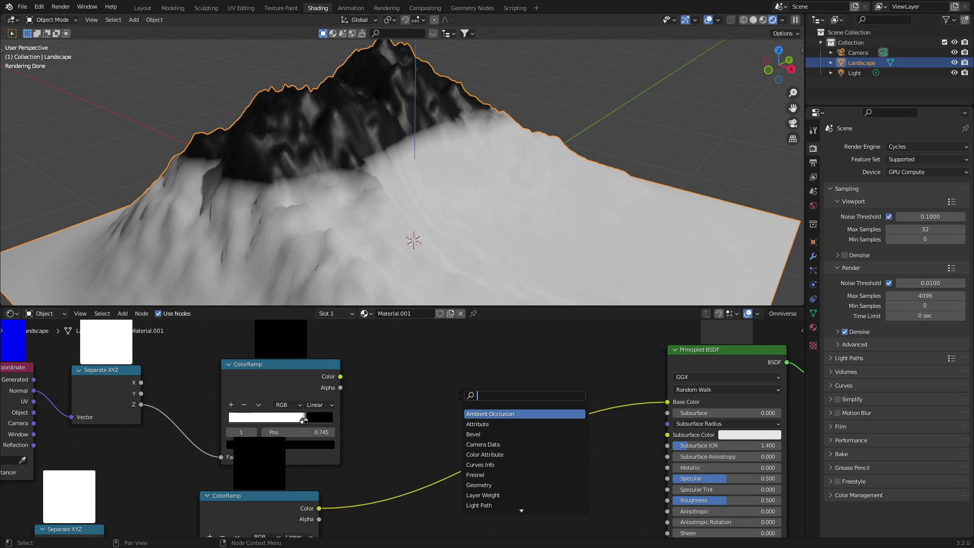
type("mix")
key("Return")
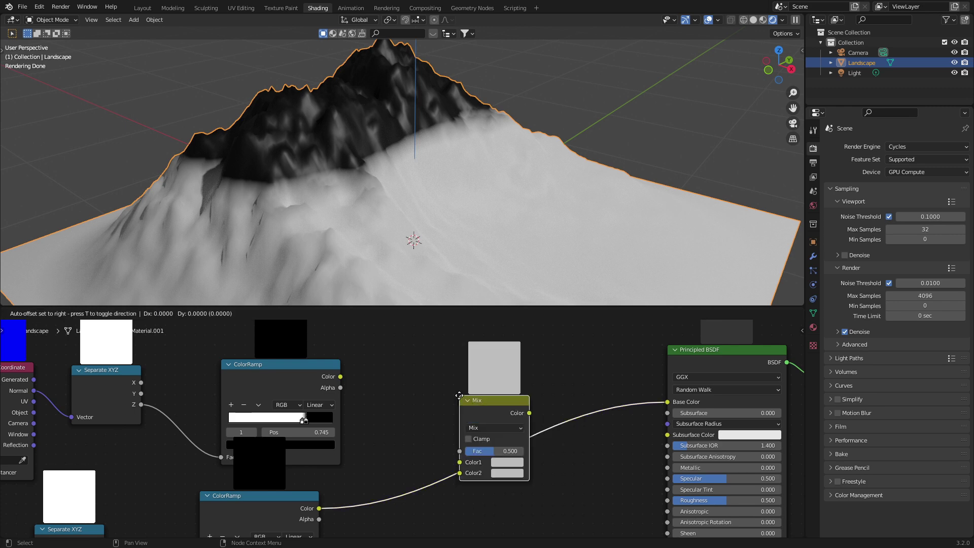
left_click(459, 396)
left_click_drag(340, 376, 458, 472)
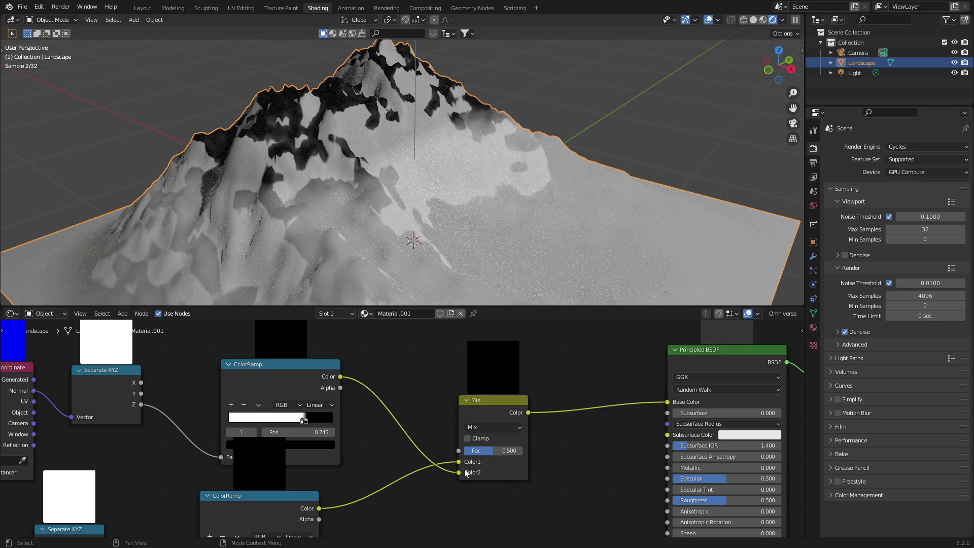
left_click(490, 429)
left_click(482, 329)
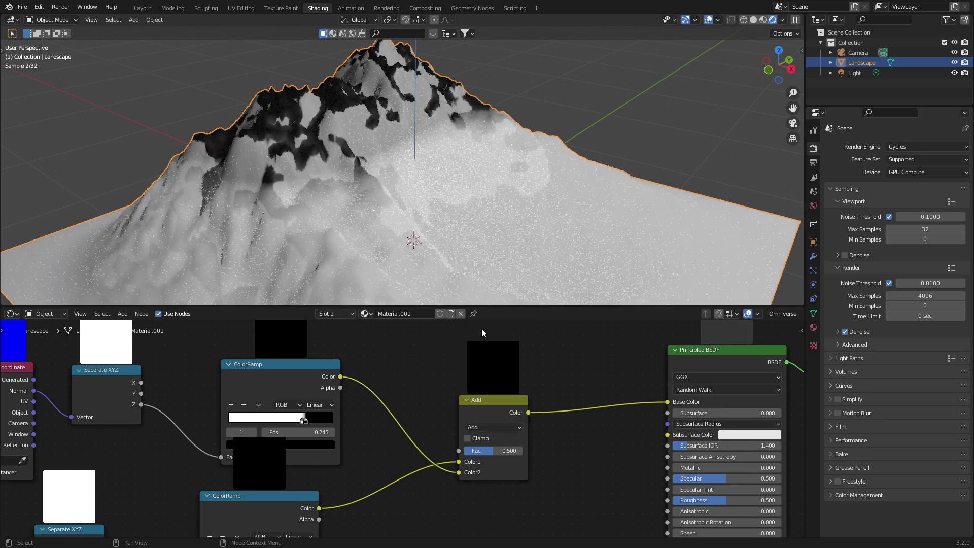
Reverse the lower ColorRamp to run black to white with the black stop at 0.573, and connect its Color to the Add node's Fac
scroll(230, 482, "down", 2, "shift")
middle_click_drag(362, 482, 376, 436)
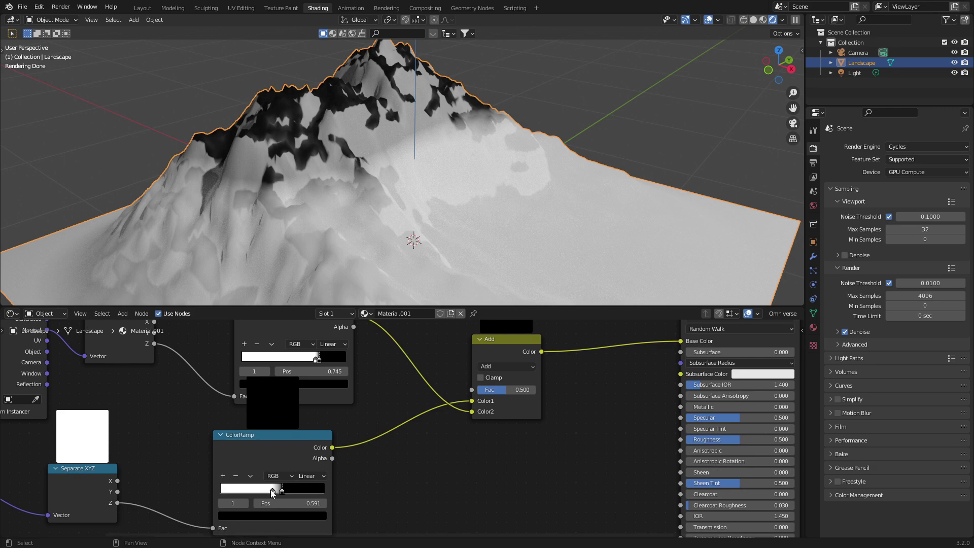
mouse_move(272, 493)
left_mouse_down()
mouse_move(289, 495)
mouse_move(280, 493)
left_mouse_up()
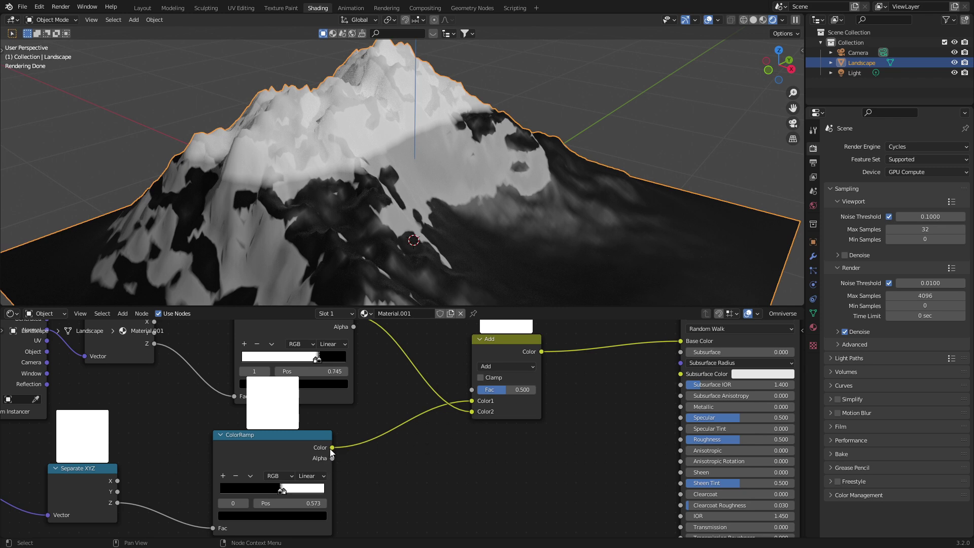
left_click_drag(332, 447, 471, 389)
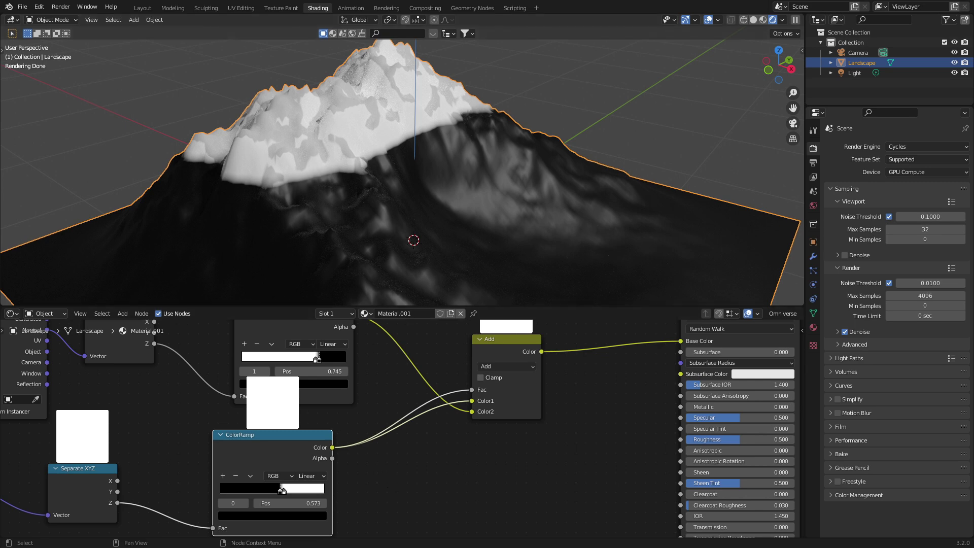
Add a Noise Texture node below the second Separate XYZ node
middle_click_drag(353, 489, 637, 399)
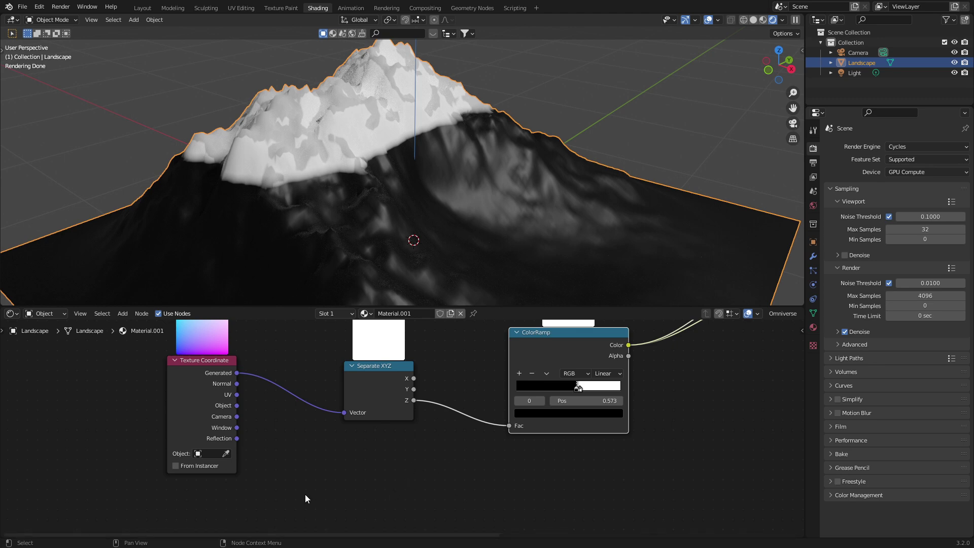
key("shift+a")
left_click(285, 429)
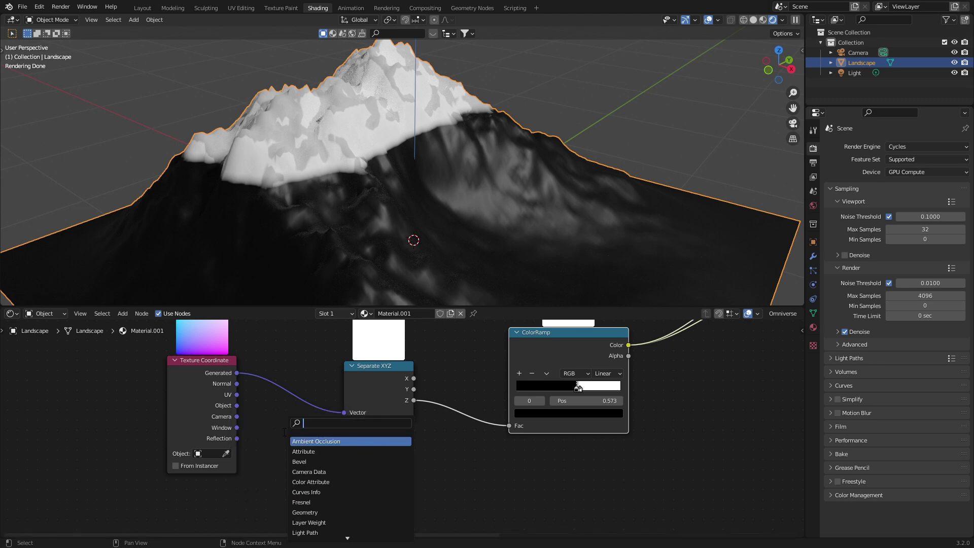
type("noise")
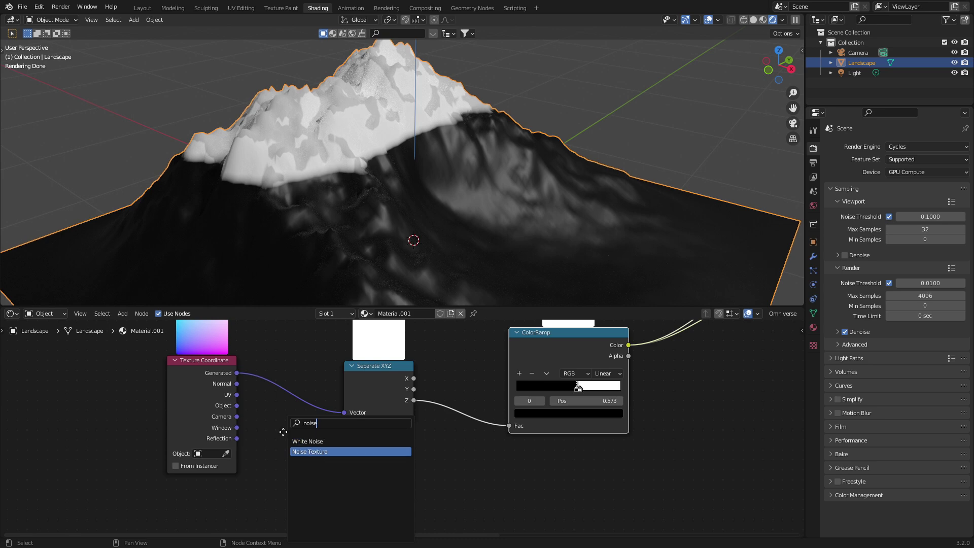
key("Return")
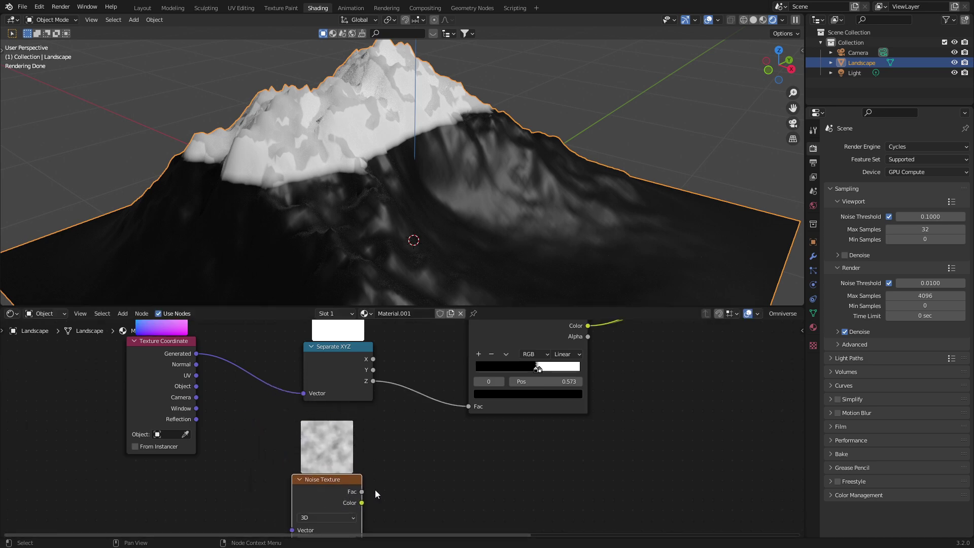
Insert a Mix node between the Z output and the lower ColorRamp, connect the noise Fac to Color2 and set the blend mode to Add
key("shift+a")
left_click(400, 416)
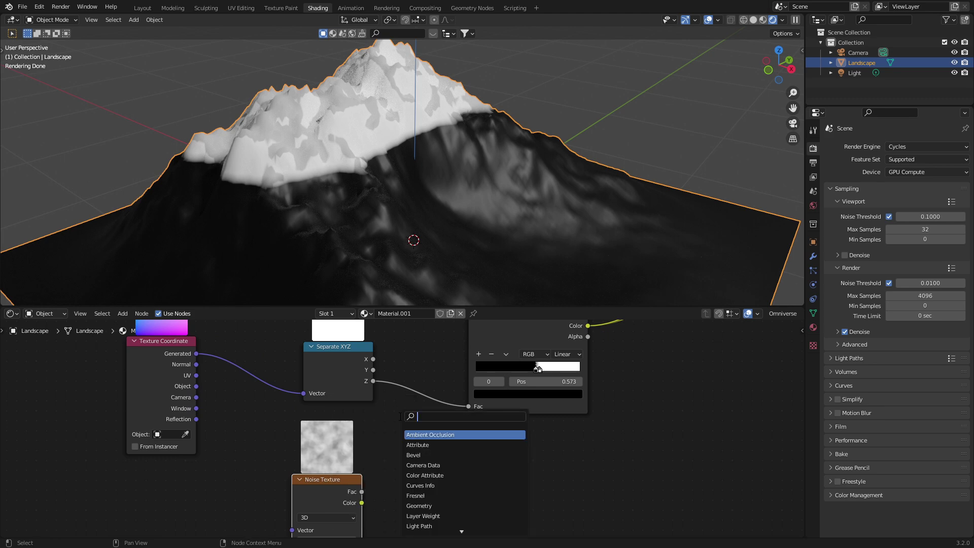
type("mix")
key("Return")
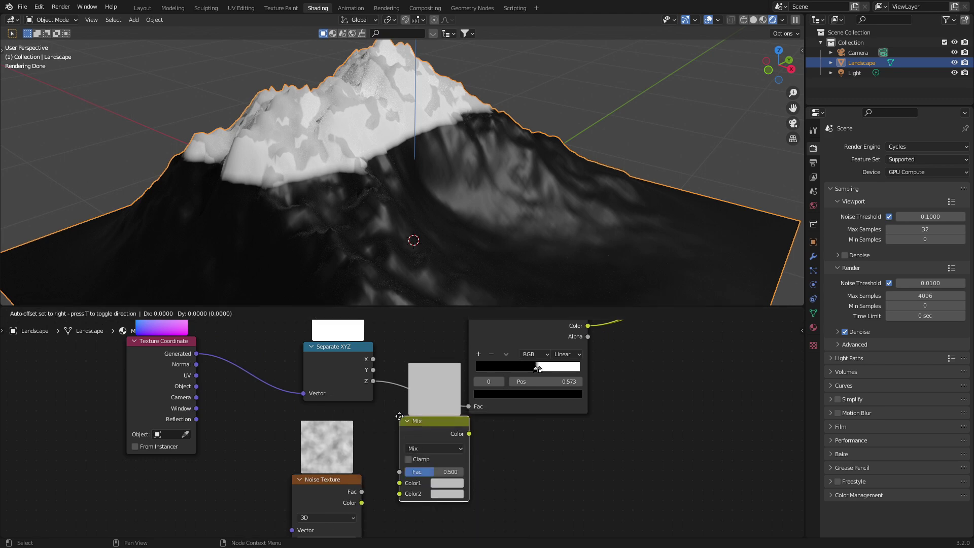
left_click(400, 391)
left_click_drag(361, 490, 412, 457)
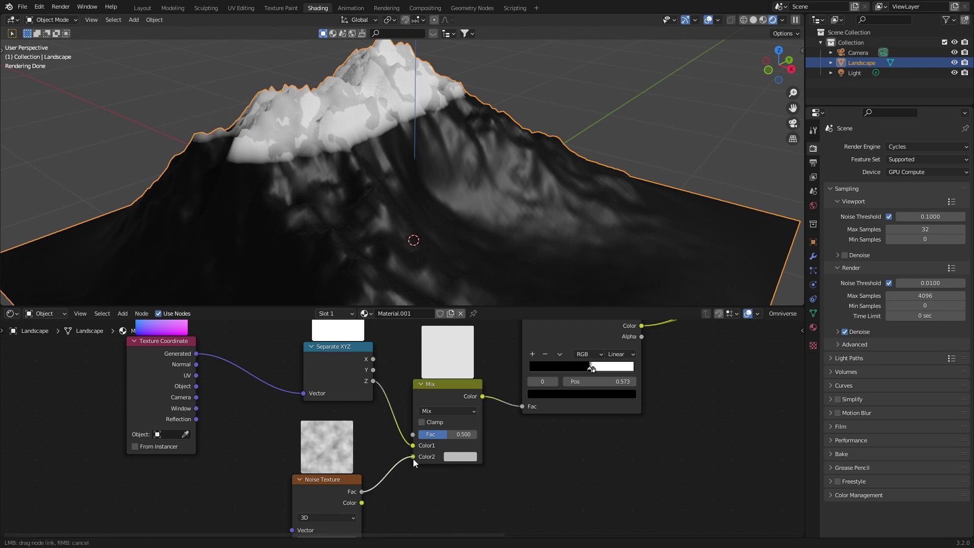
left_click(461, 410)
left_click(439, 312)
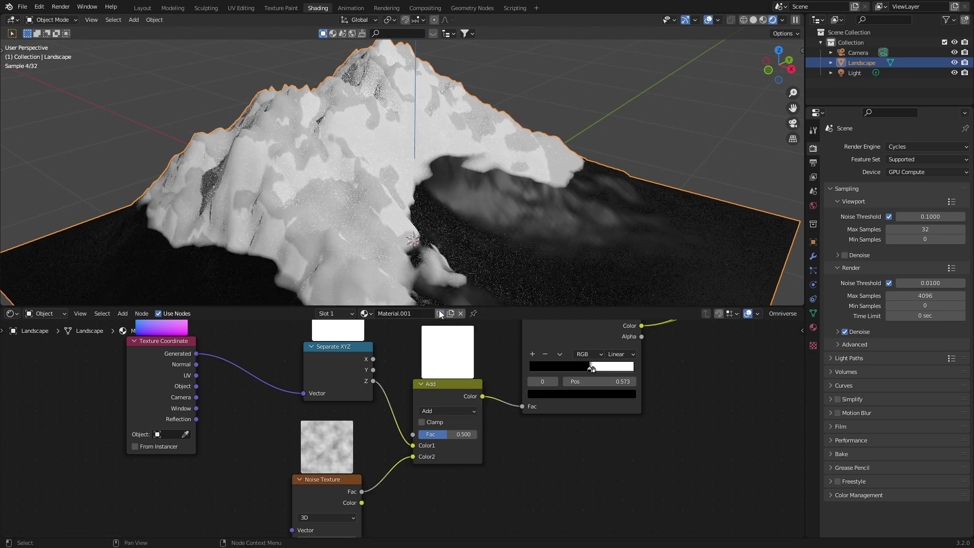
Set the Noise Texture's Scale to 3.600 and its Roughness to 1.000
middle_click_drag(436, 299, 251, 246)
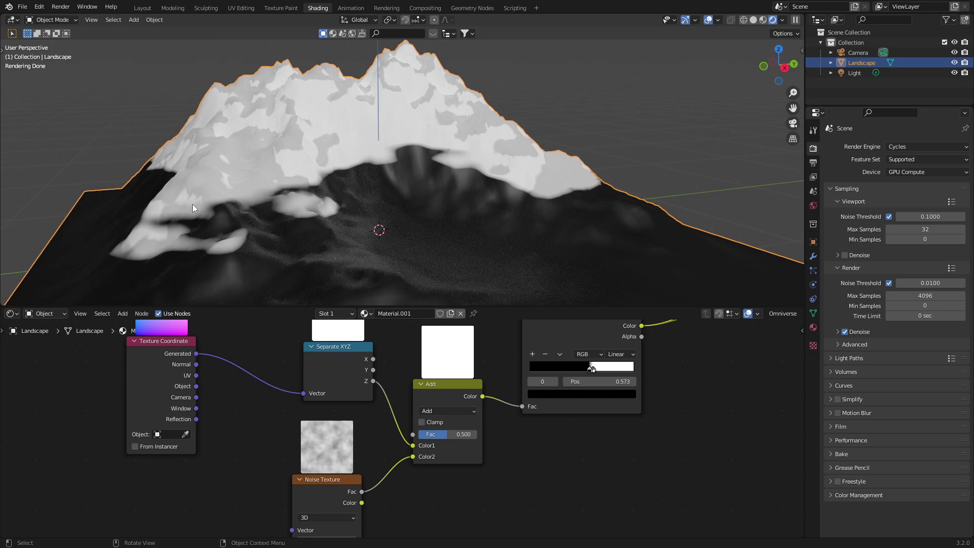
middle_click_drag(295, 454, 320, 364)
left_click(350, 449)
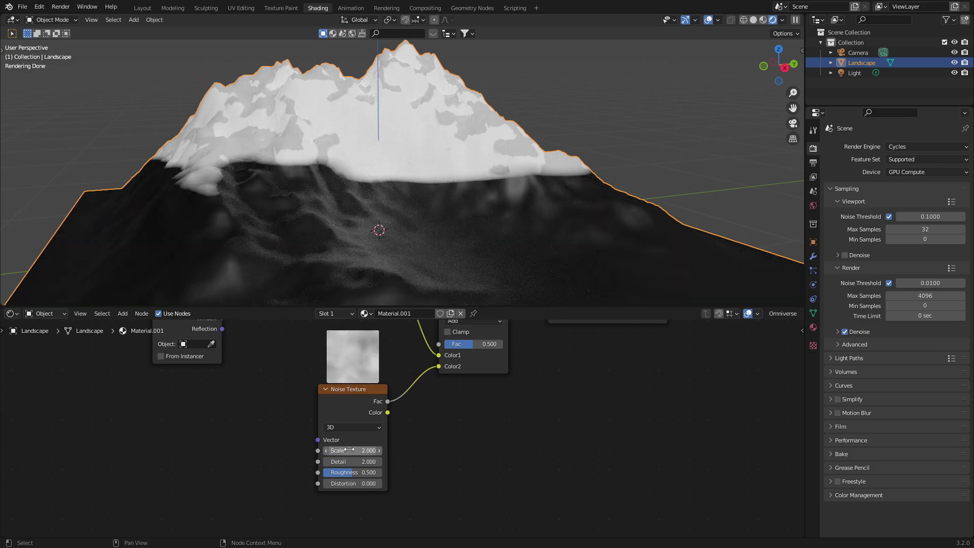
left_click_drag(357, 450, 391, 471)
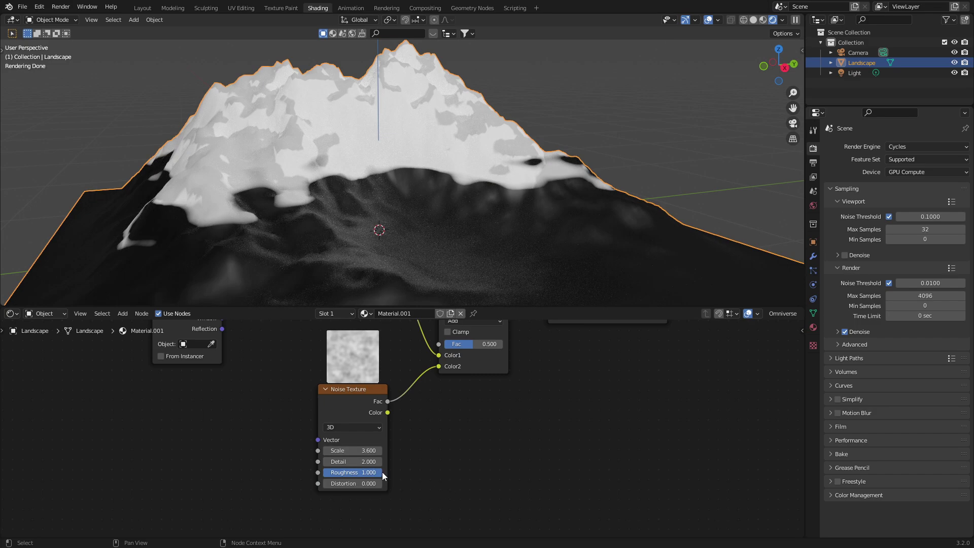
middle_click_drag(294, 214, 330, 214)
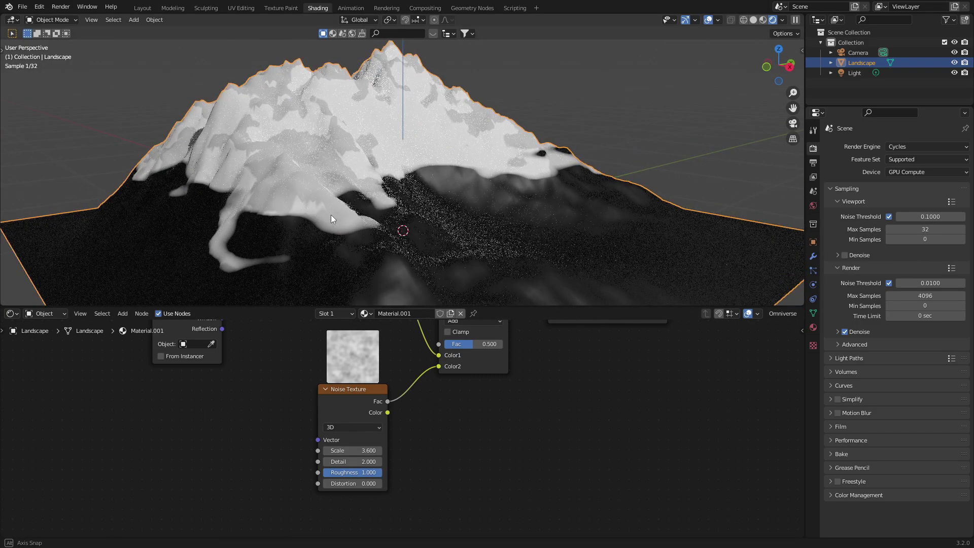
Attach a Texture Coordinate and Mapping node pair to the Noise Texture and set the mapping's Z location to 3.1 m
left_click(343, 394)
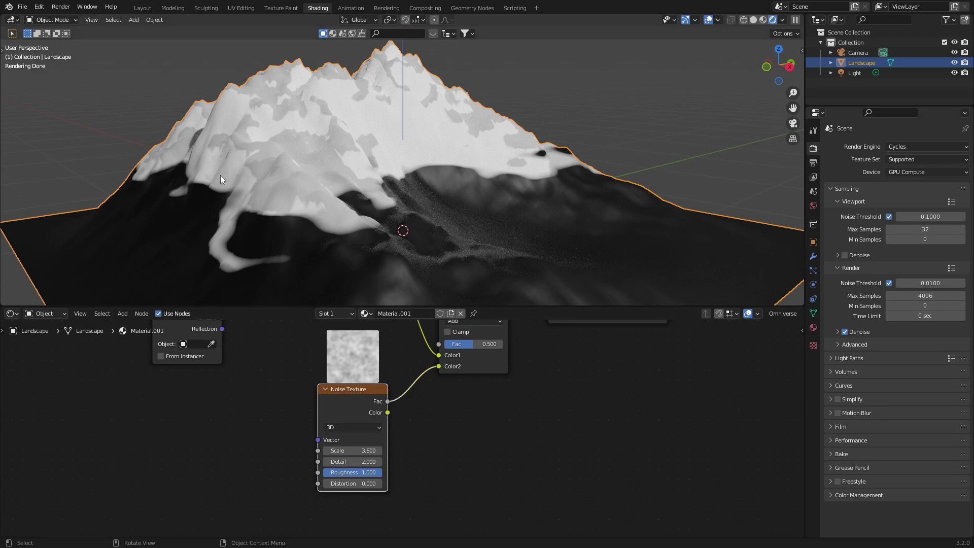
middle_click_drag(221, 175, 451, 169)
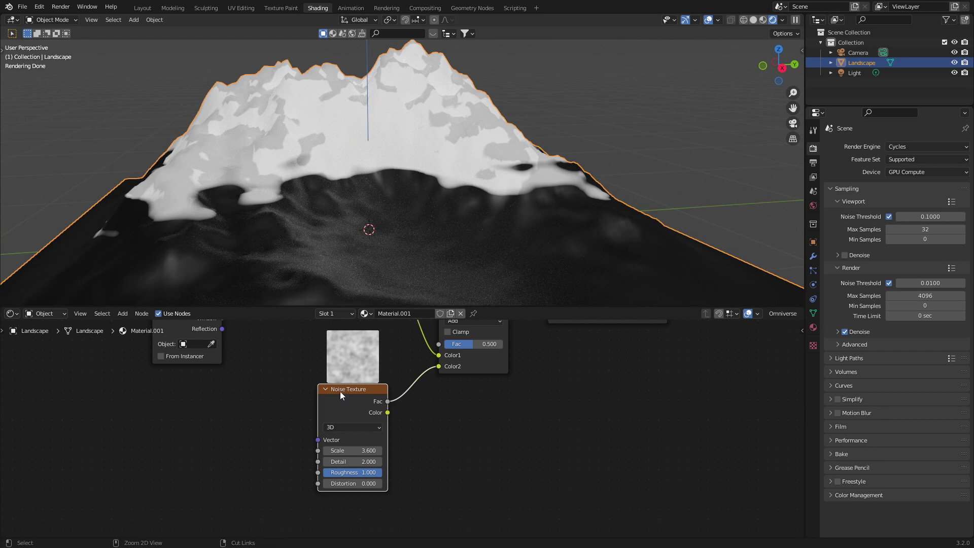
key("ctrl+t")
left_click_drag(271, 378, 222, 412)
middle_click_drag(257, 416, 270, 357)
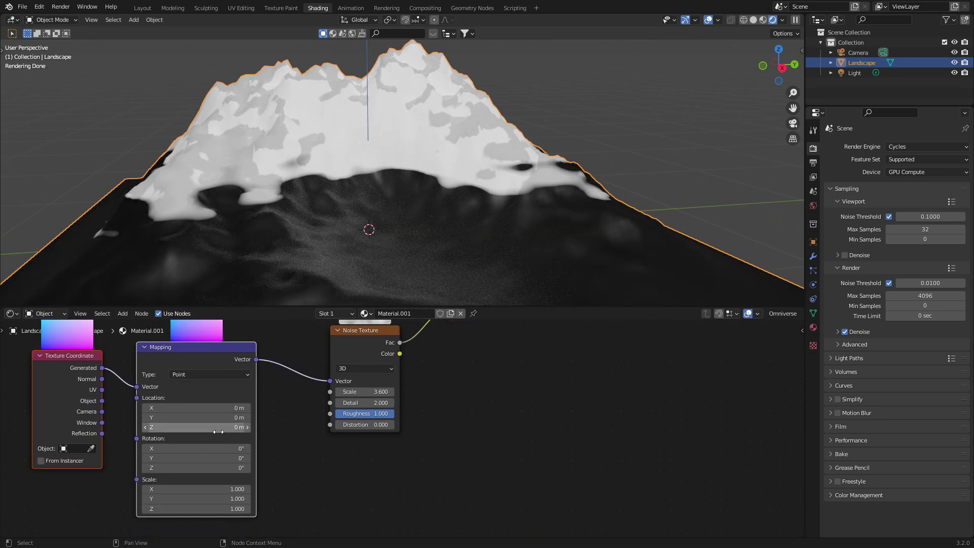
left_click_drag(197, 427, 254, 427)
middle_click_drag(240, 204, 214, 203)
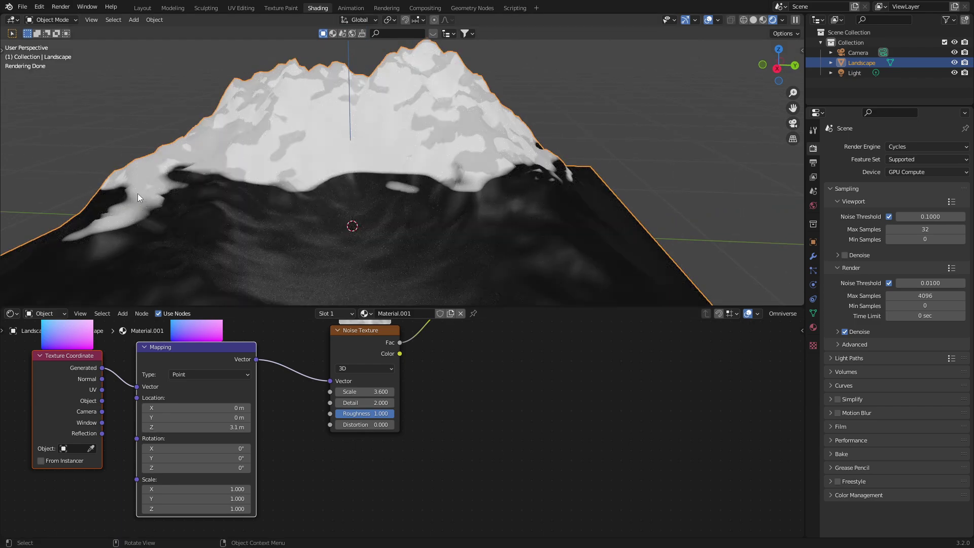
Move the Principled BSDF well above the mask nodes and connect its output to the Material Output
middle_click_drag(538, 399, 327, 452)
scroll(327, 452, "down", 10)
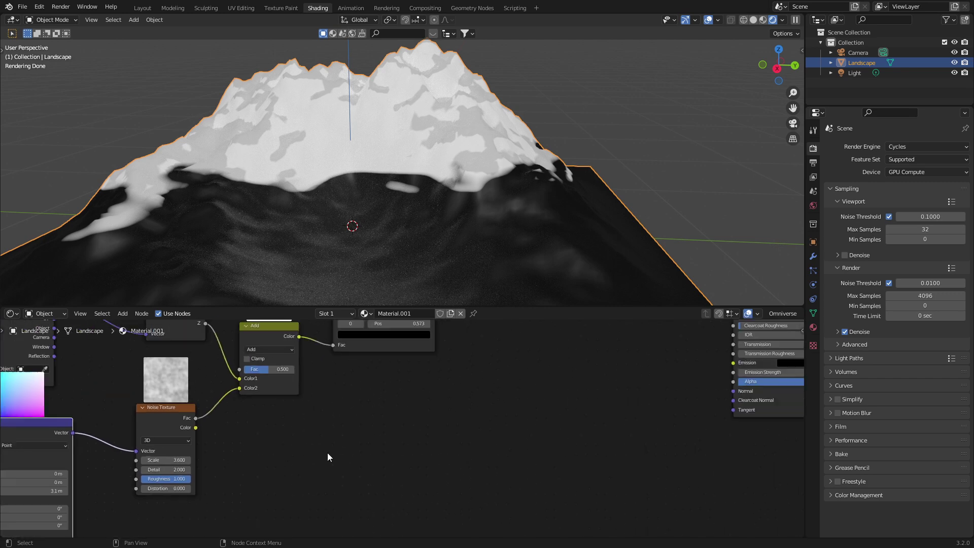
left_click_drag(522, 370, 400, 488)
left_click_drag(433, 391, 626, 388)
middle_click_drag(626, 388, 661, 471)
left_click_drag(666, 455, 533, 361)
left_click_drag(650, 460, 439, 374)
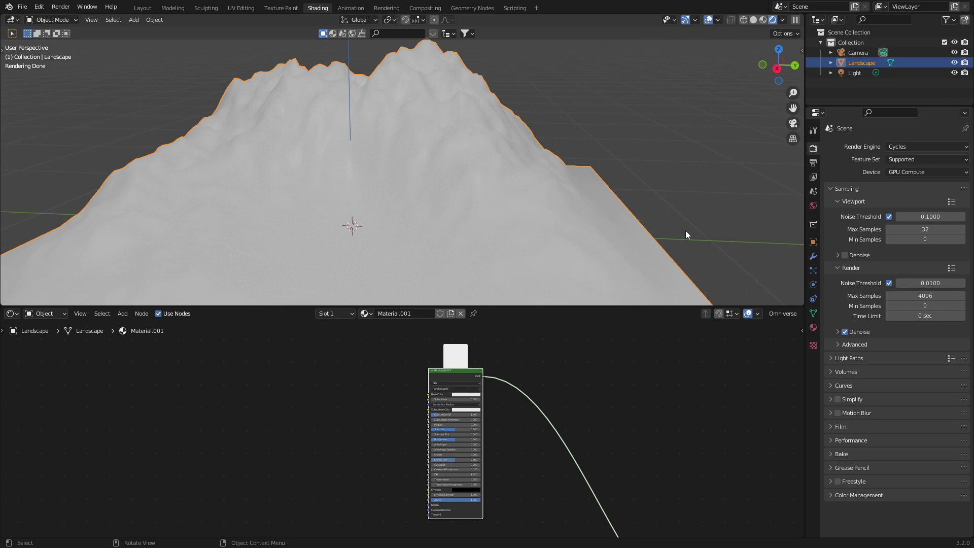
Browse the Snow category of the Extreme PBR Nexus material library
key("n")
left_click(799, 218)
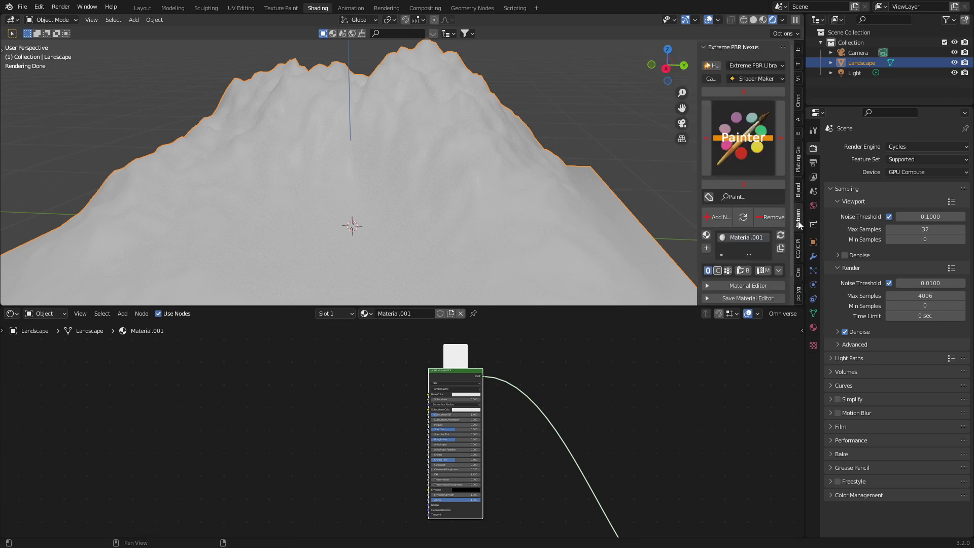
left_click(760, 79)
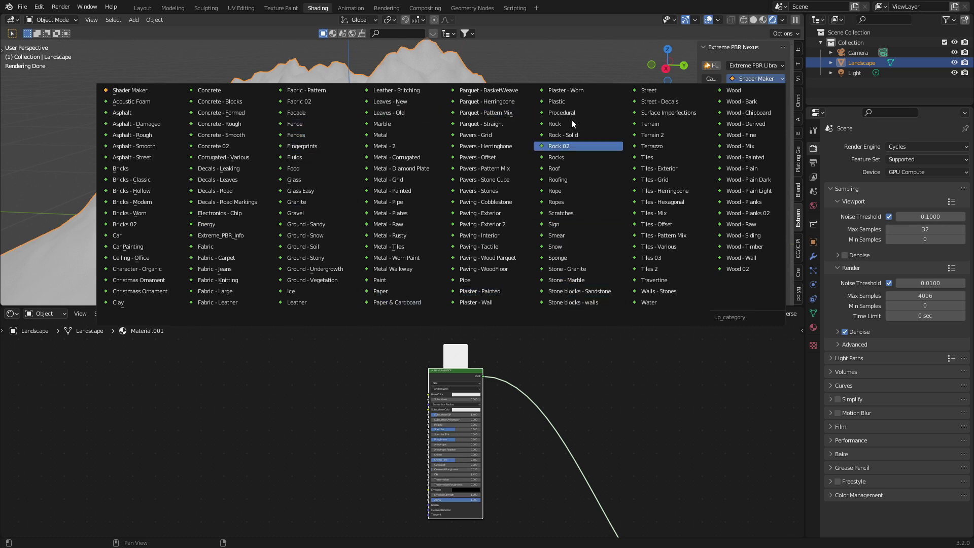
left_click(564, 246)
left_click(761, 167)
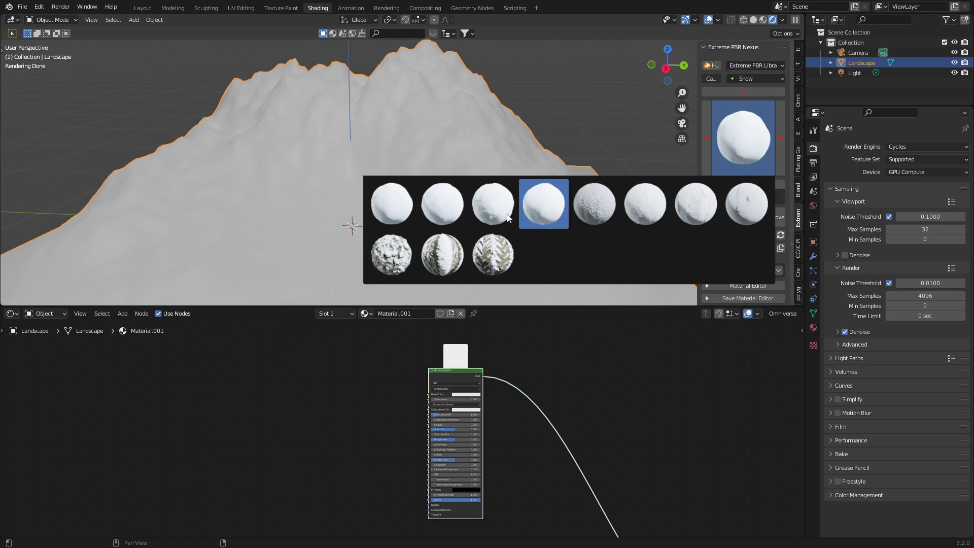
Switch to File Explorer and open the Snow folder inside EXTREME_PBR_DEFAULT_LIB
key("alt+Tab")
scroll(370, 258, "down", 4)
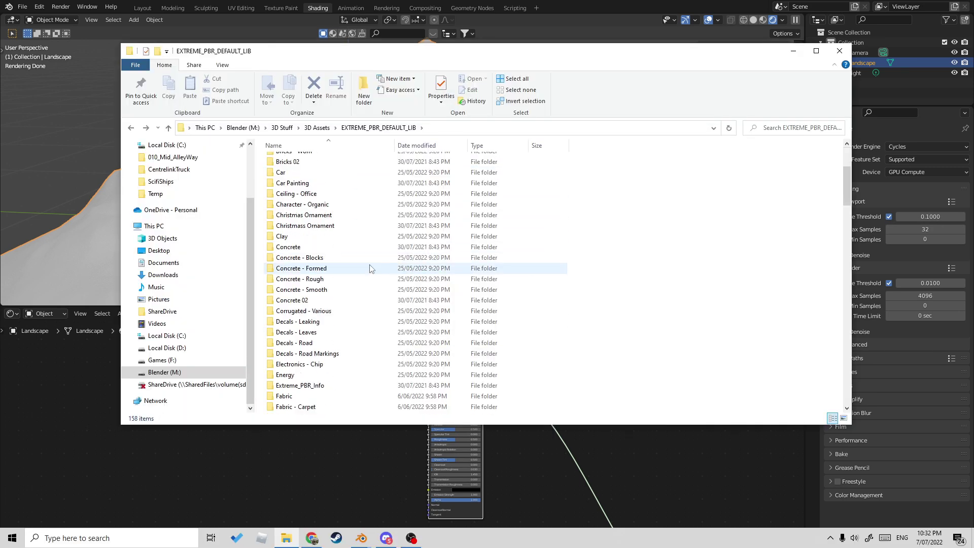
scroll(370, 269, "down", 20)
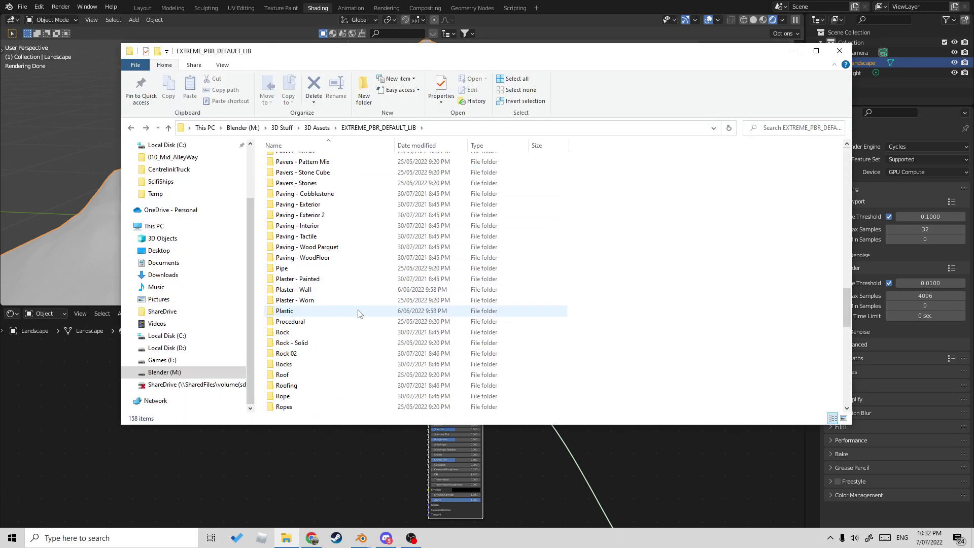
scroll(350, 334, "down", 5)
double_click(326, 365)
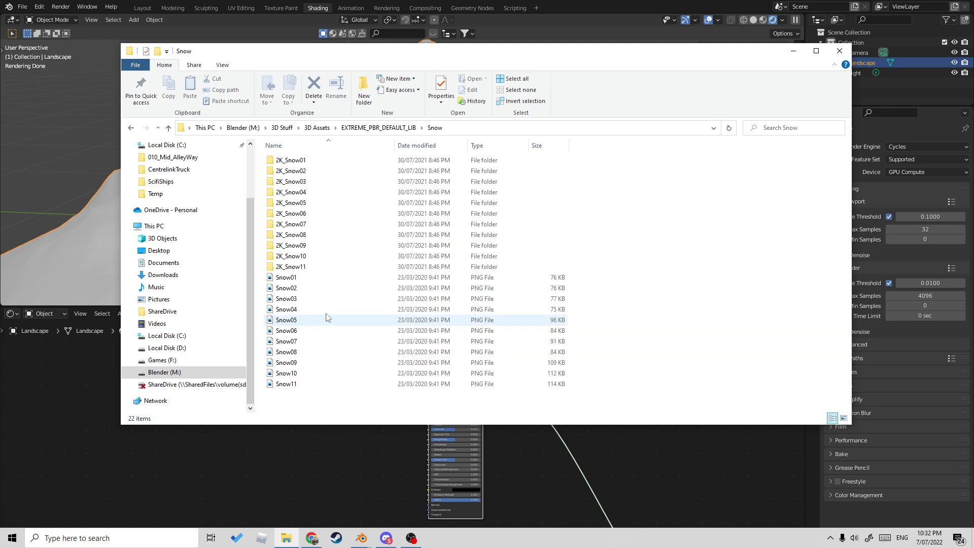
left_click(299, 182)
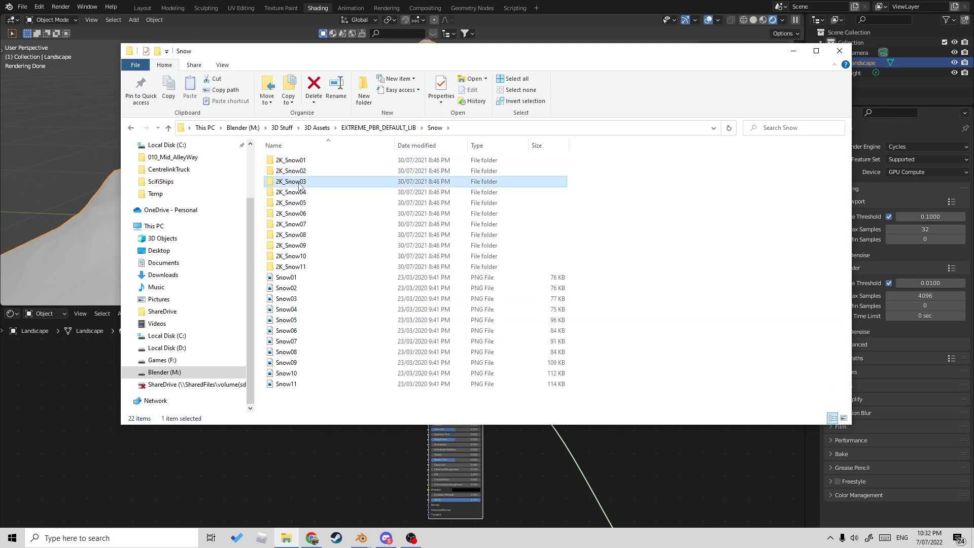
Look through the snow preview images from Snow01 to Snow07 to compare the materials
double_click(286, 277)
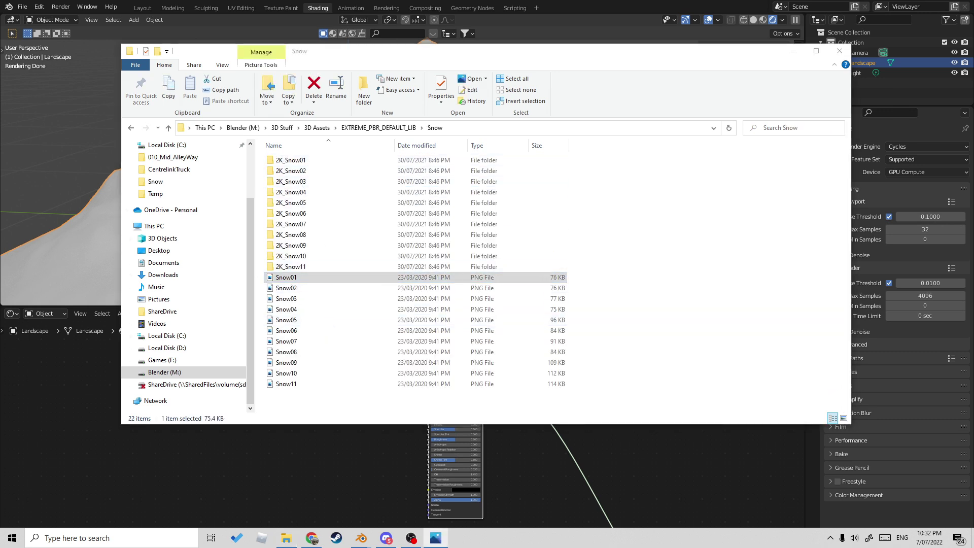
key("Right")
key("Right")
key("Right")
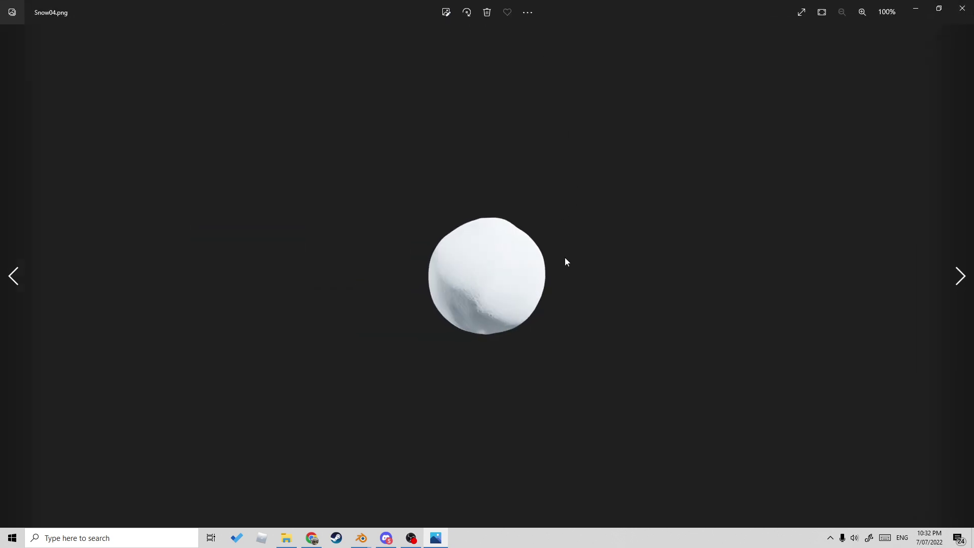
key("Right")
key("Right")
key("Right")
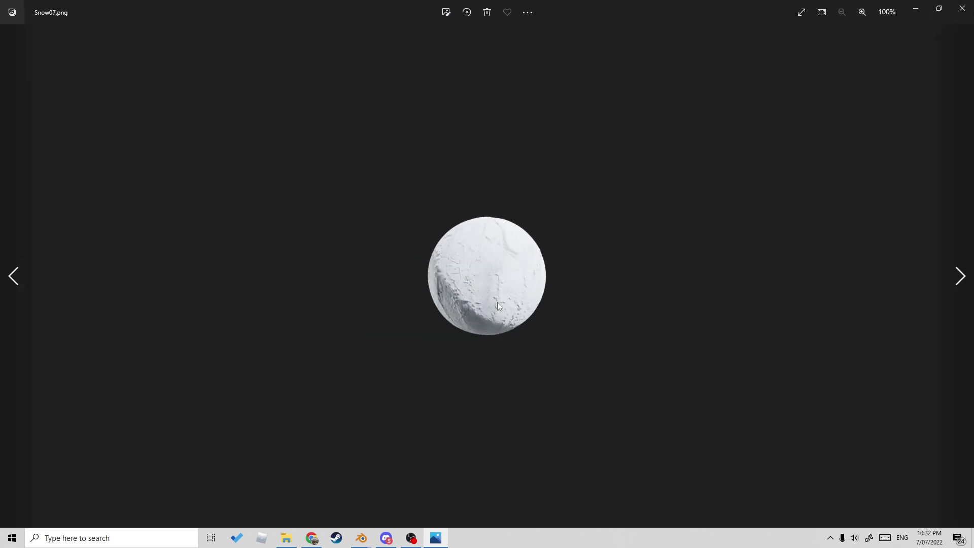
left_click(962, 8)
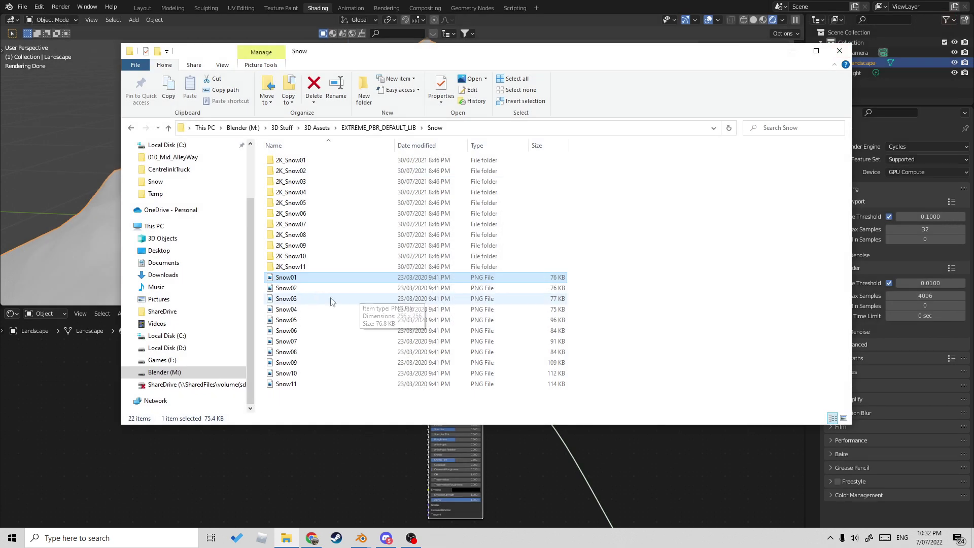
Open the 2K_Snow07 texture folder, copy its folder path, and return to Blender
double_click(322, 231)
left_click(539, 129)
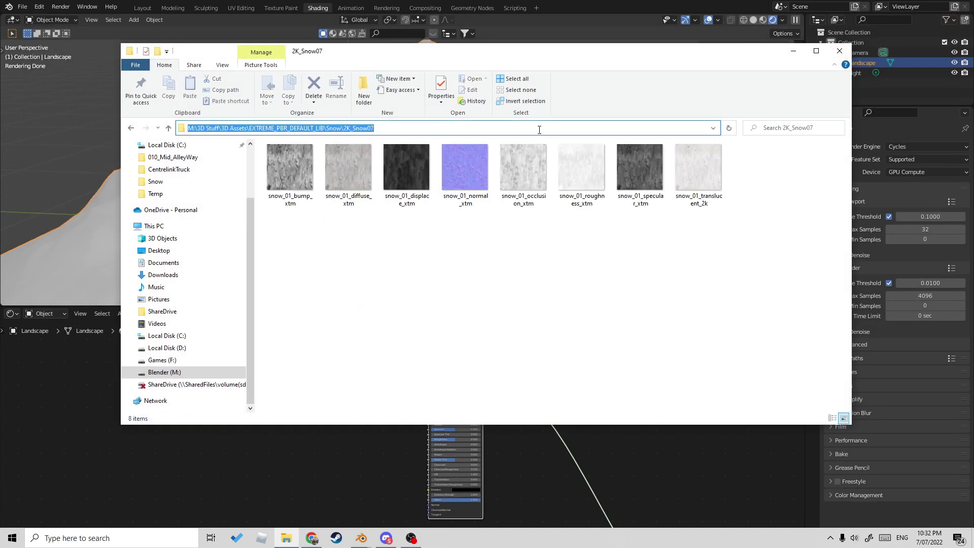
left_click_drag(567, 50, 0, 76)
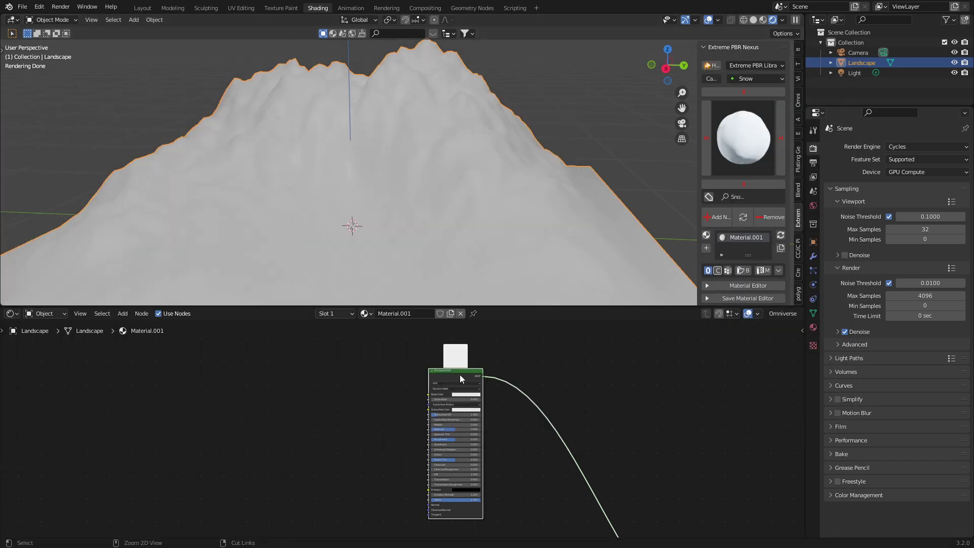
Load the bump, diffuse, normal, occlusion, roughness and specular maps from 2K_Snow07 onto the Principled BSDF with Principled Texture Setup
key("ctrl+shift+t")
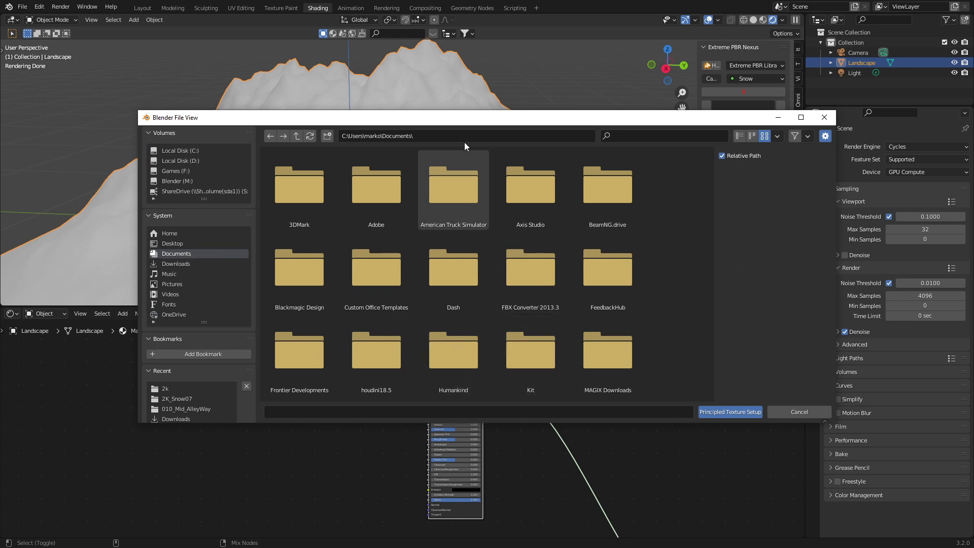
left_click(472, 136)
type("M:\\3D Stuff\\3D Assets\\EXTREME_PBR_DEFAULT_LIB\\Snow\\2K_Snow07\\")
key("Return")
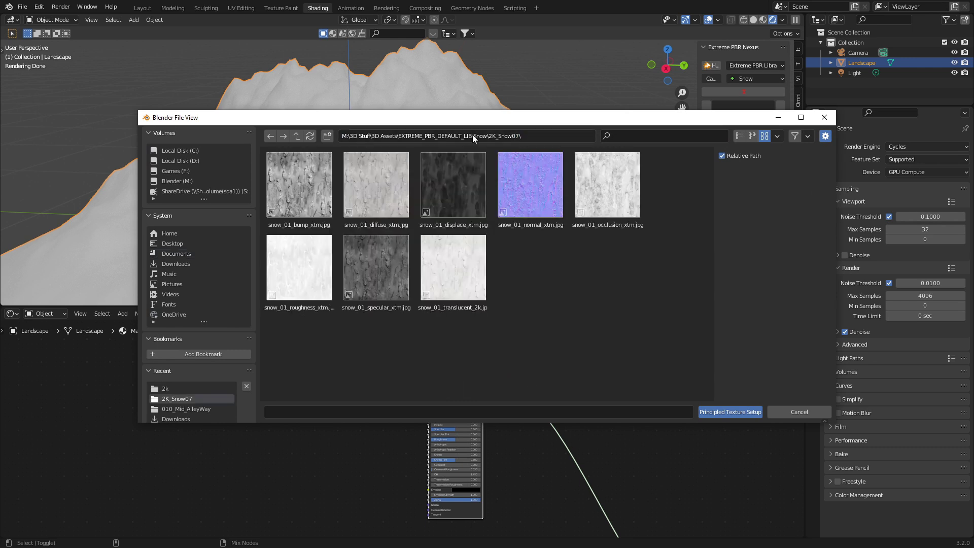
left_click(316, 211)
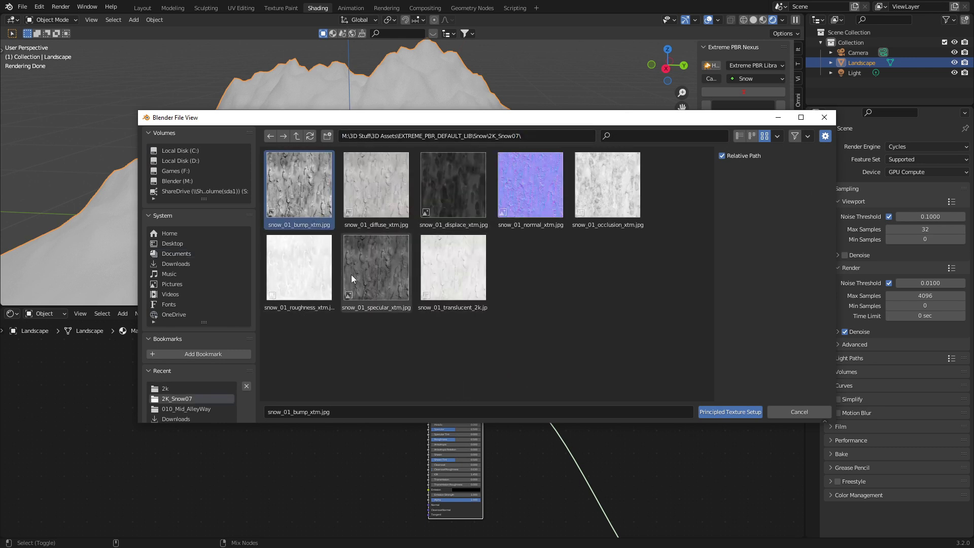
left_click(364, 285, "shift")
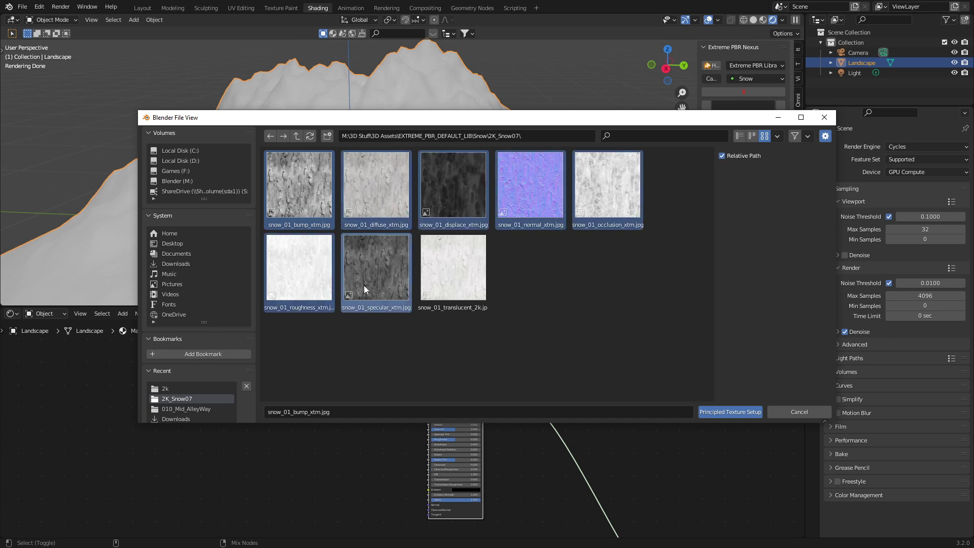
left_click(428, 210, "ctrl")
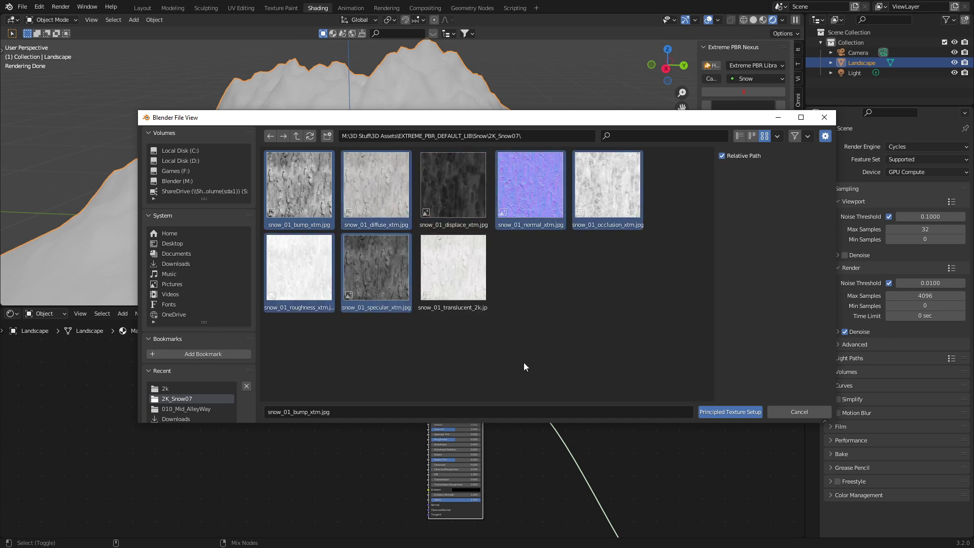
left_click(738, 415)
Reposition the Principled BSDF and the snow texture nodes so the whole setup sits above the mask nodes
middle_click_drag(497, 434, 602, 360)
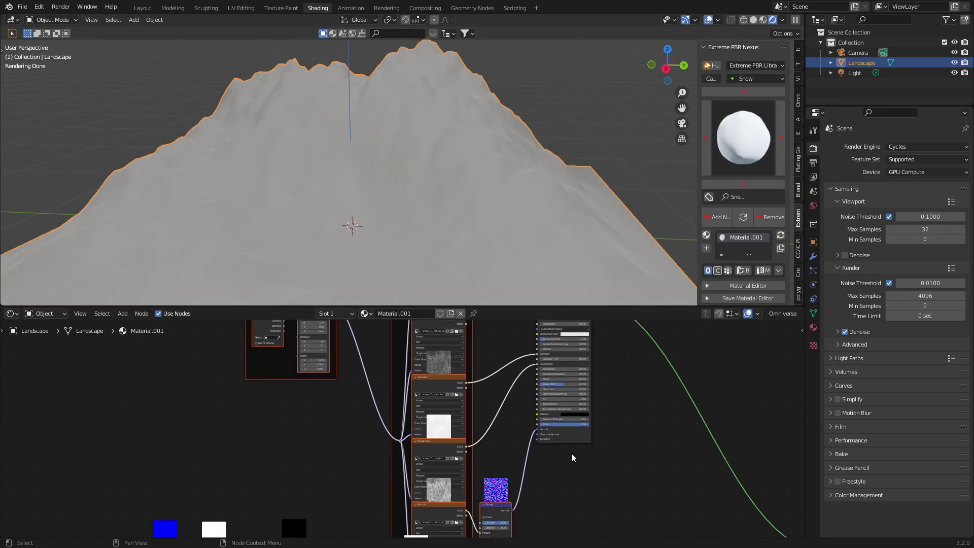
middle_click_drag(573, 456, 581, 505)
scroll(575, 360, "down", 5)
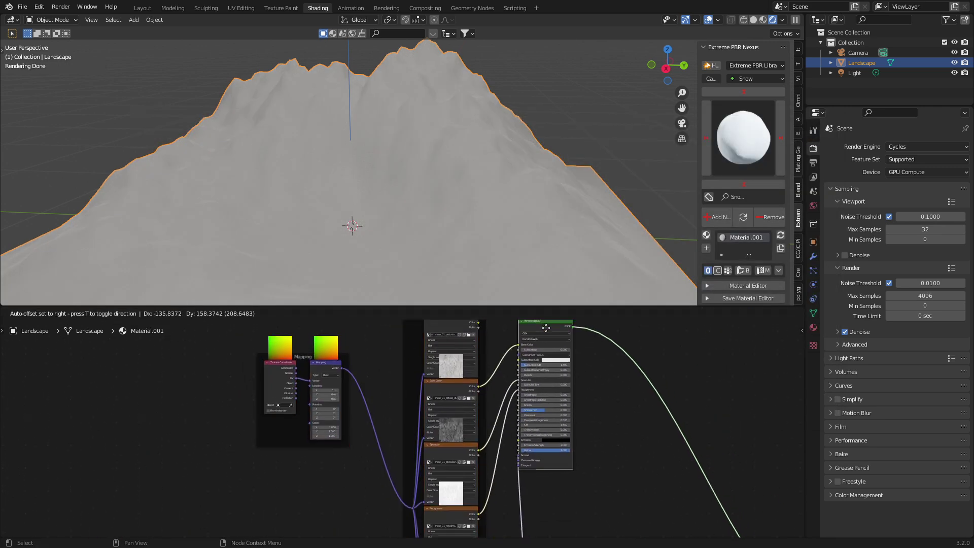
left_click_drag(461, 363, 346, 492)
left_click_drag(421, 496, 387, 446)
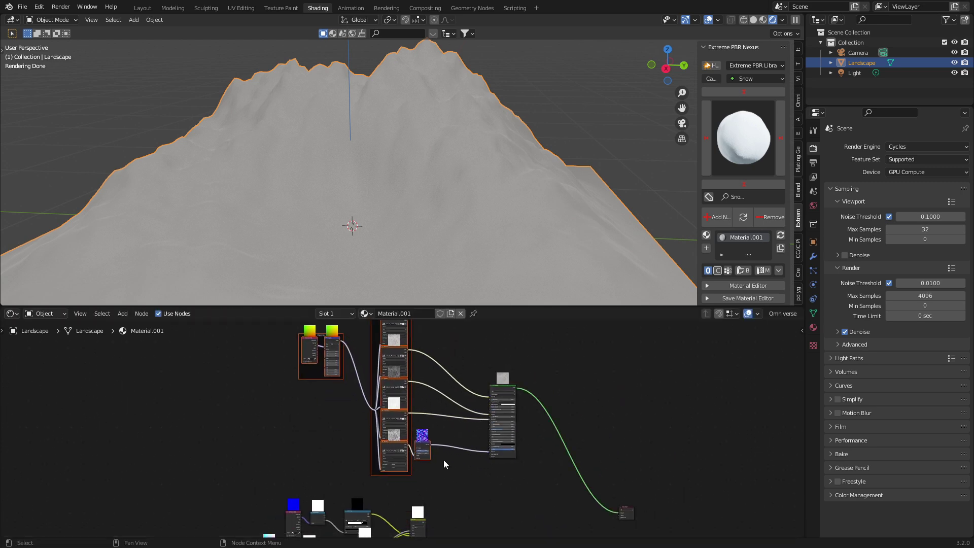
Examine the landscape's surface for the snow texture and check the texture coordinate and mapping nodes feeding it
scroll(503, 469, "up", 5)
middle_click_drag(502, 469, 291, 379)
middle_click_drag(295, 237, 358, 245)
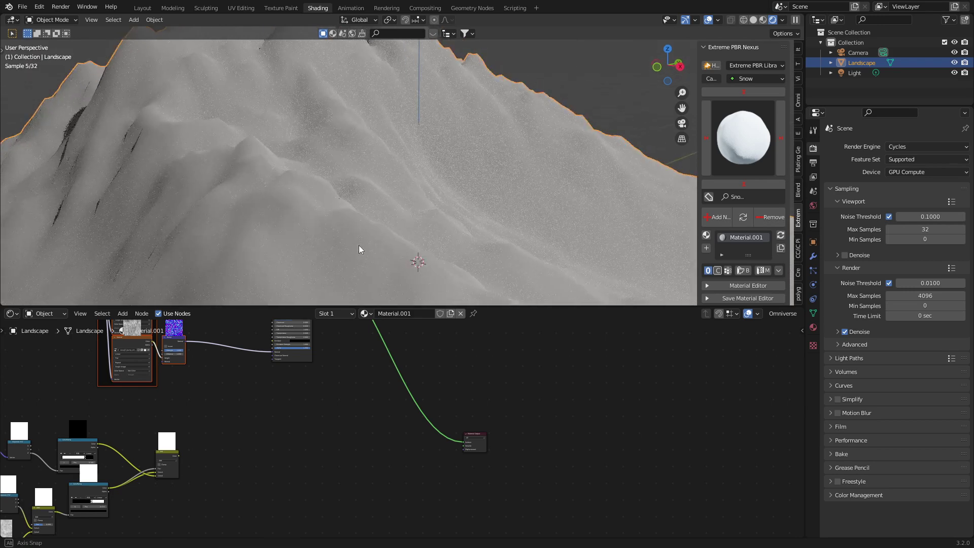
middle_click_drag(213, 404, 424, 485)
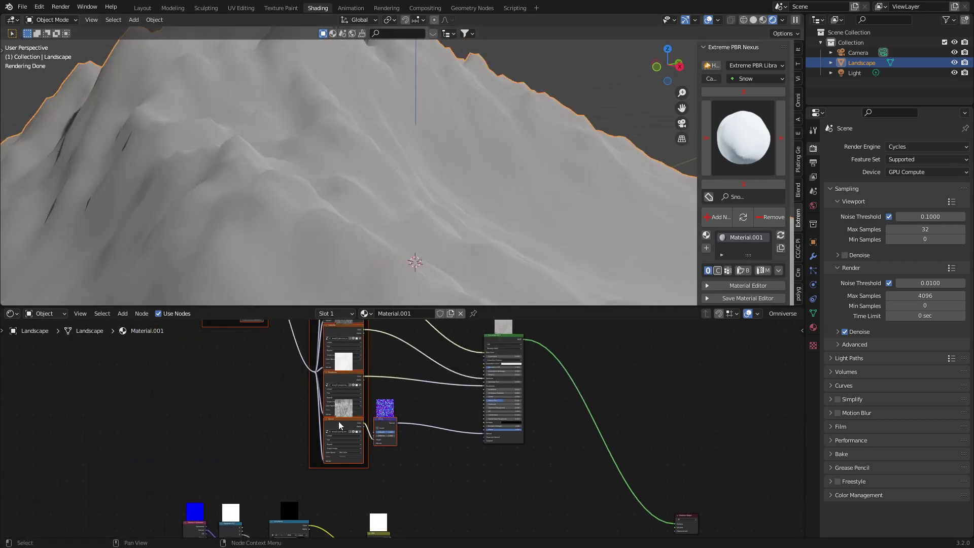
middle_click_drag(295, 377, 349, 489)
scroll(322, 403, "up", 5)
middle_click_drag(322, 402, 447, 455)
scroll(393, 447, "up", 5)
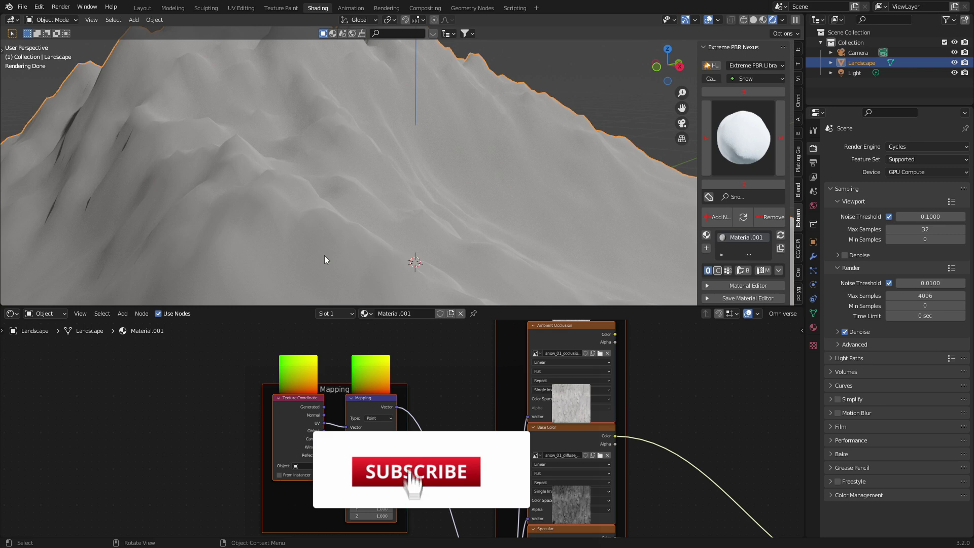
Unwrap the landscape mesh in the UV Editing workspace from top view using Project from View (Bounds)
left_click(241, 7)
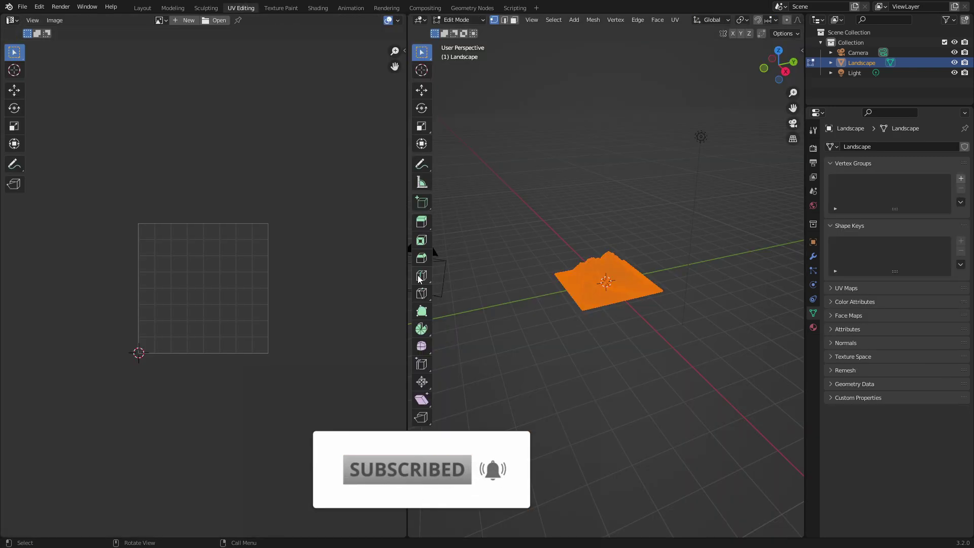
key("KP_7")
key("KP_Decimal")
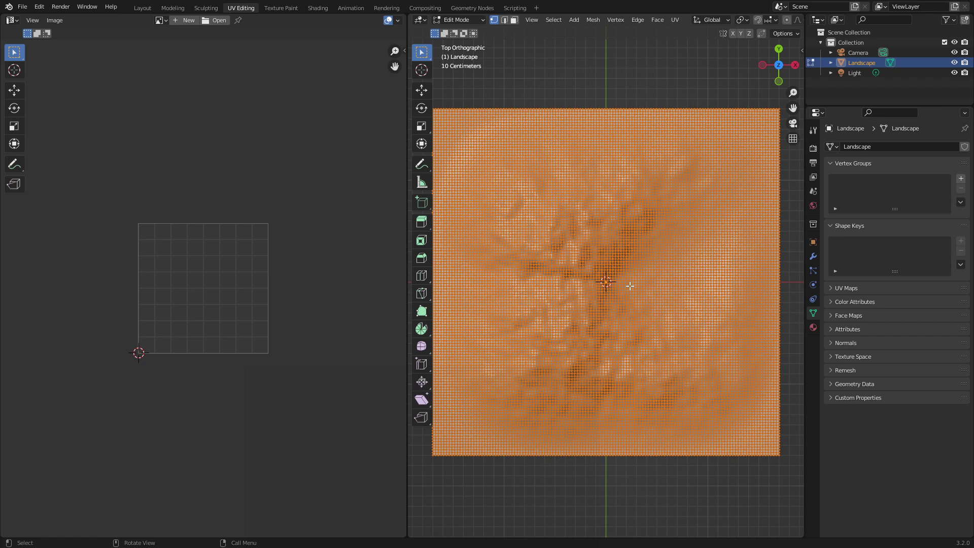
key("u")
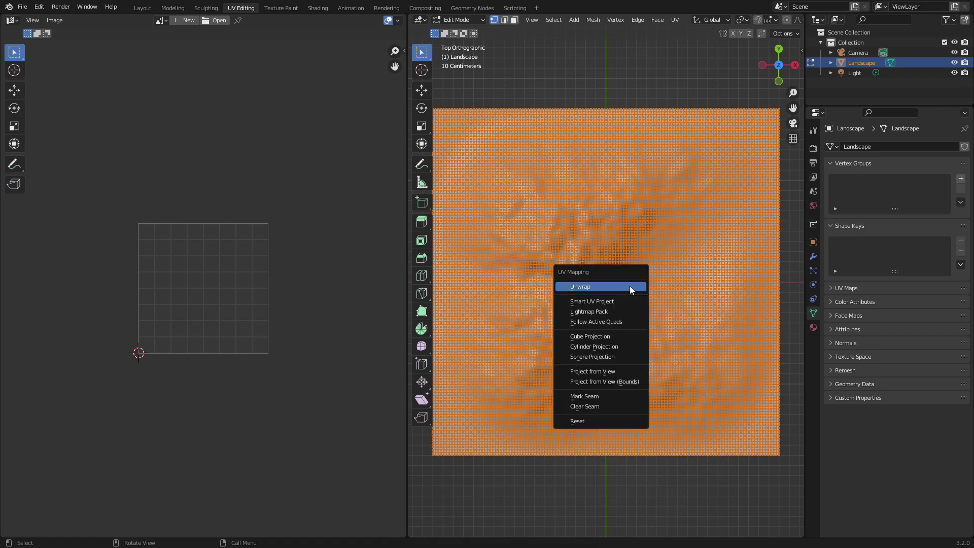
left_click(616, 384)
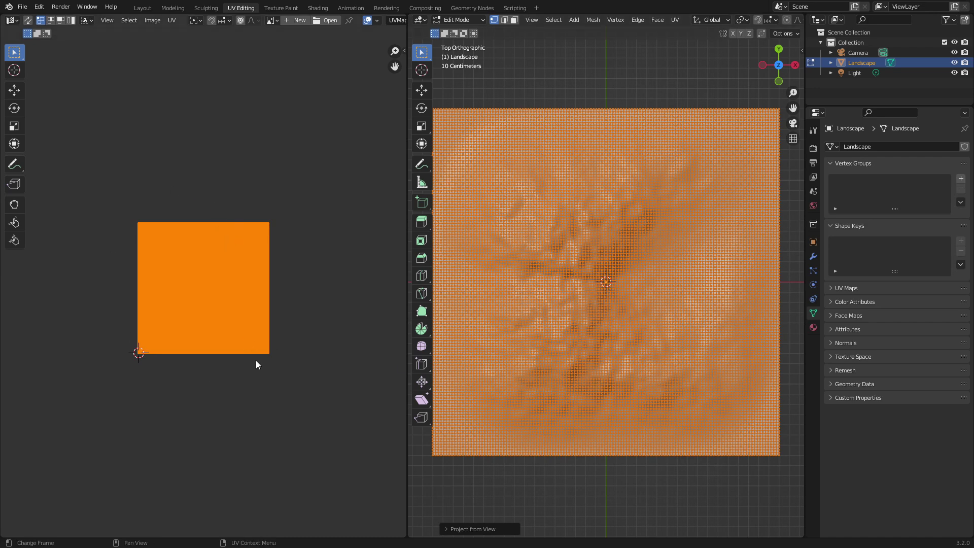
Return to the Shading workspace and examine the textured landscape and its roughness and bump nodes
left_click(139, 12)
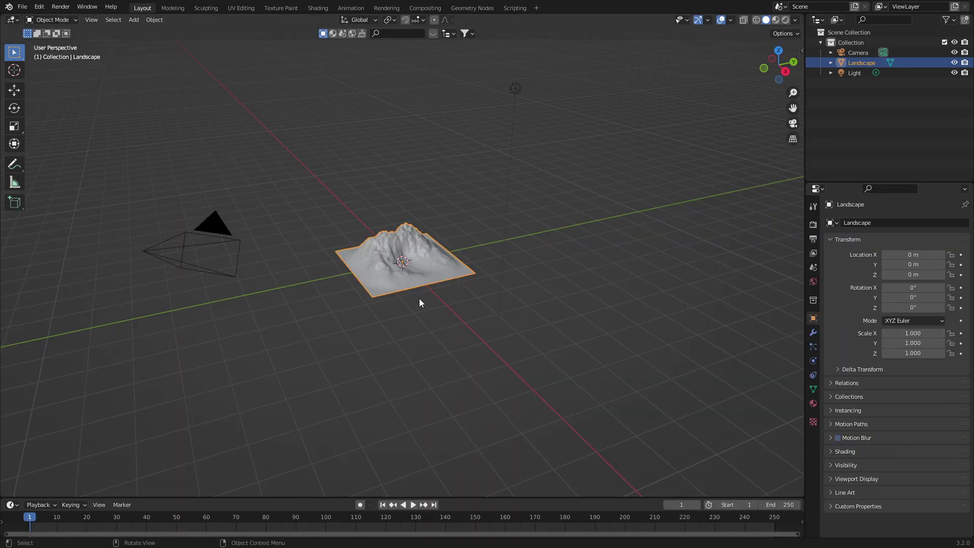
left_click(207, 9)
left_click(318, 8)
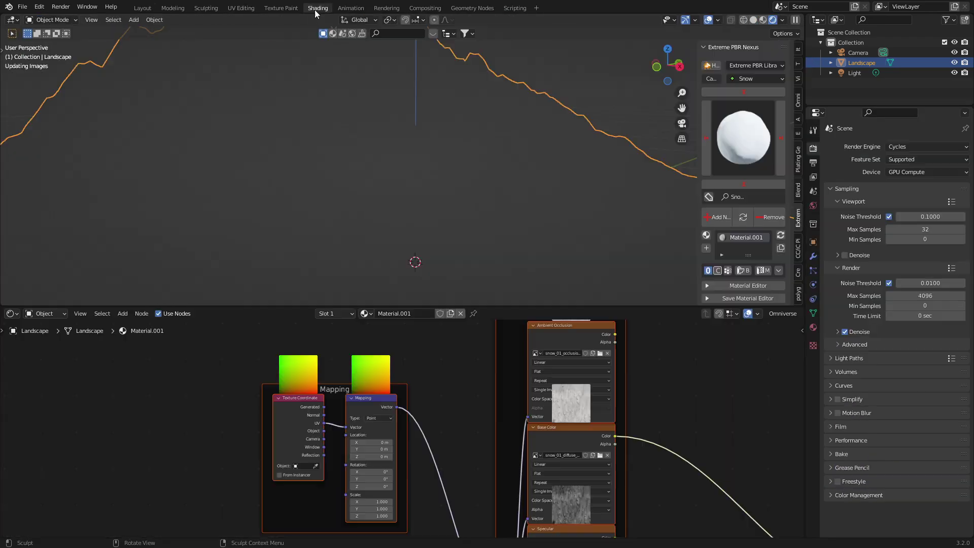
middle_click_drag(421, 249, 420, 209)
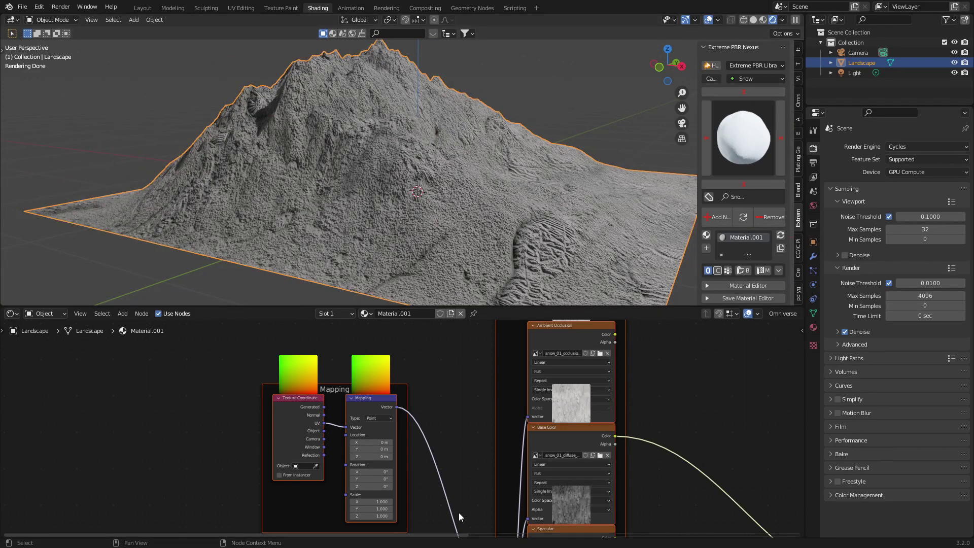
middle_click_drag(458, 513, 389, 408)
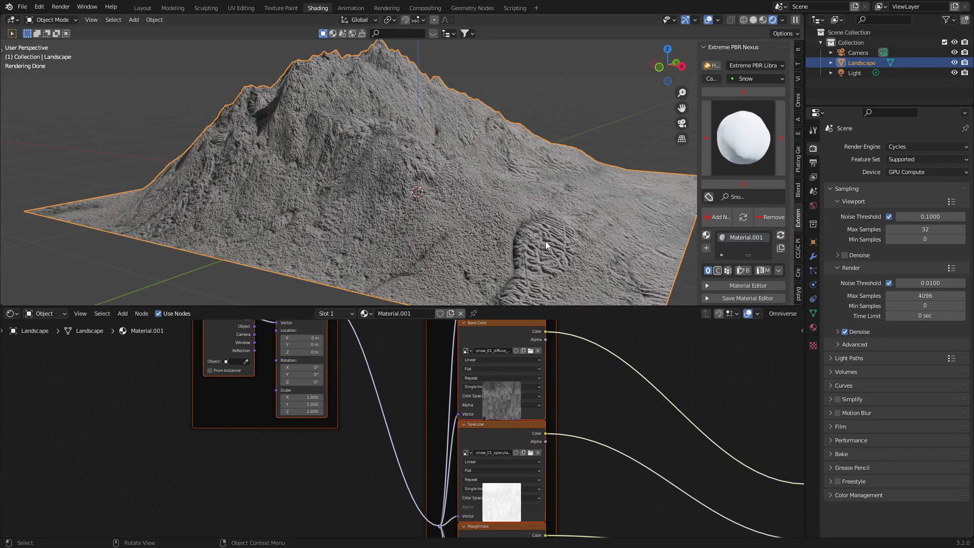
middle_click_drag(395, 506, 366, 358)
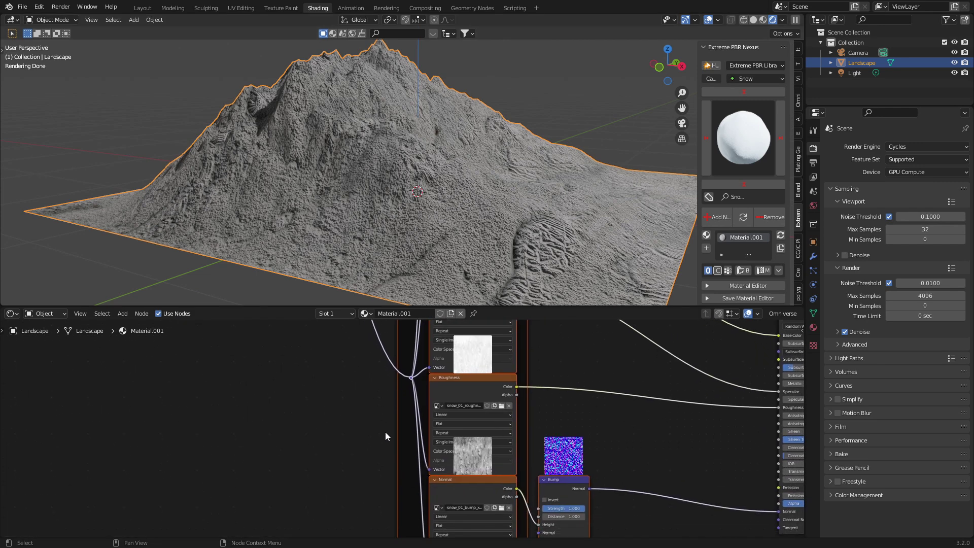
Lower the snow's Bump strength to 0.1 and set its Mapping scale to 3 on X, Y and Z
middle_click_drag(565, 509, 543, 382)
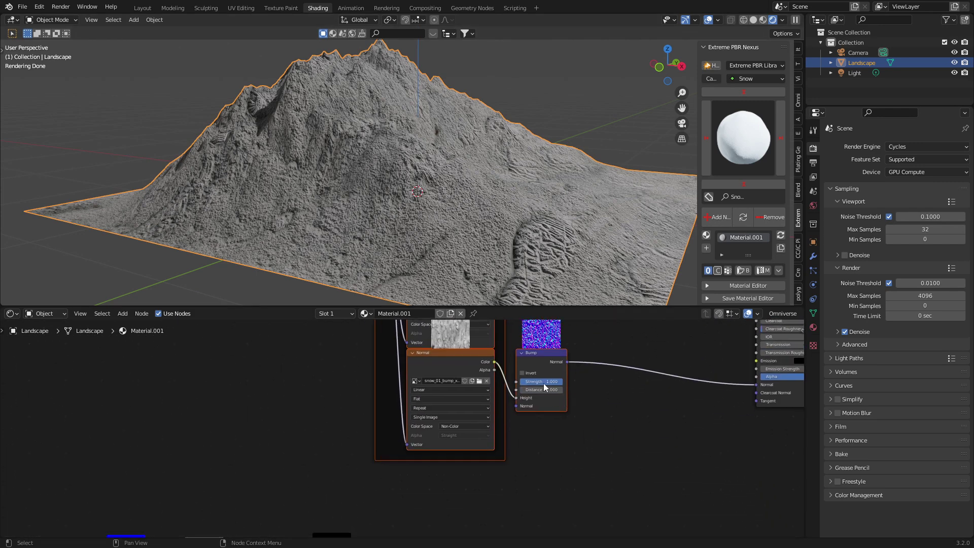
key("Return")
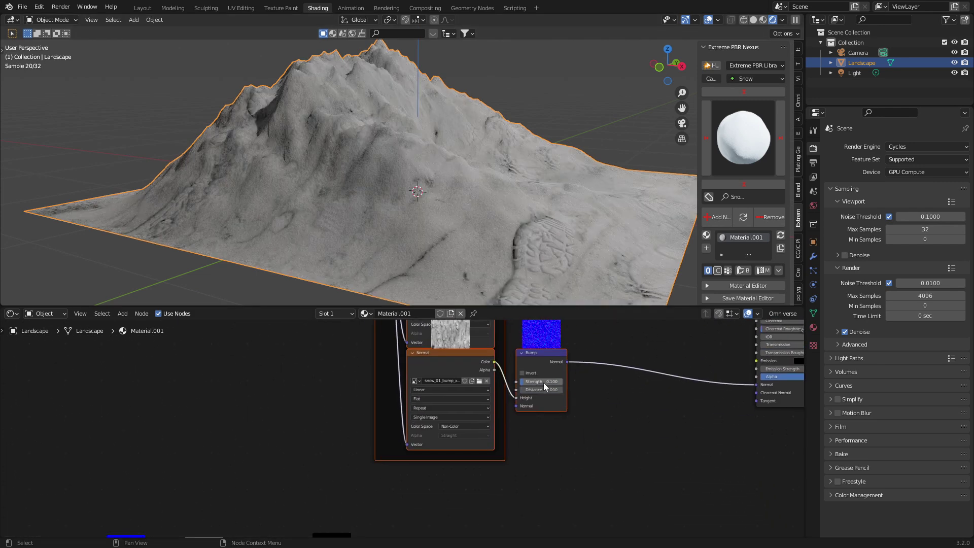
middle_click_drag(282, 329, 325, 434)
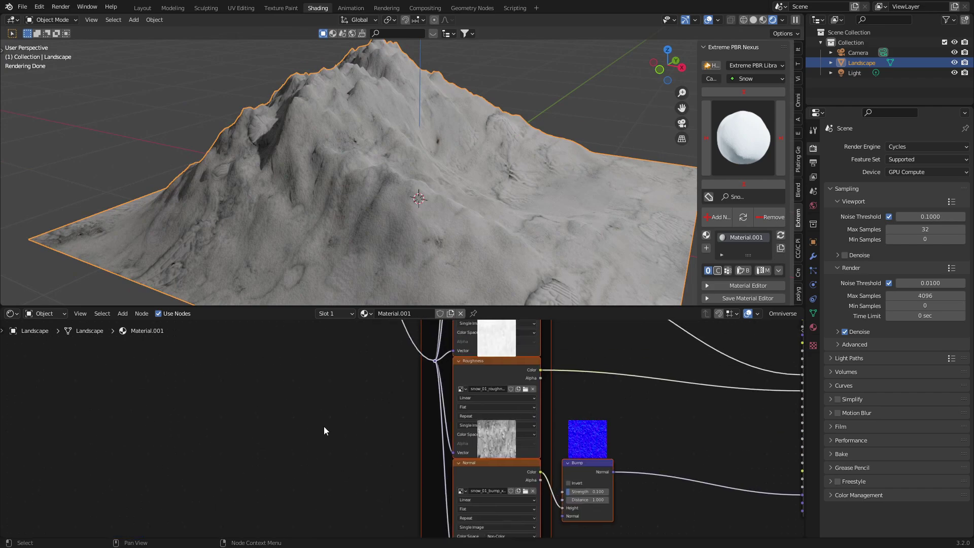
middle_click_drag(306, 385, 386, 536)
left_click(374, 419)
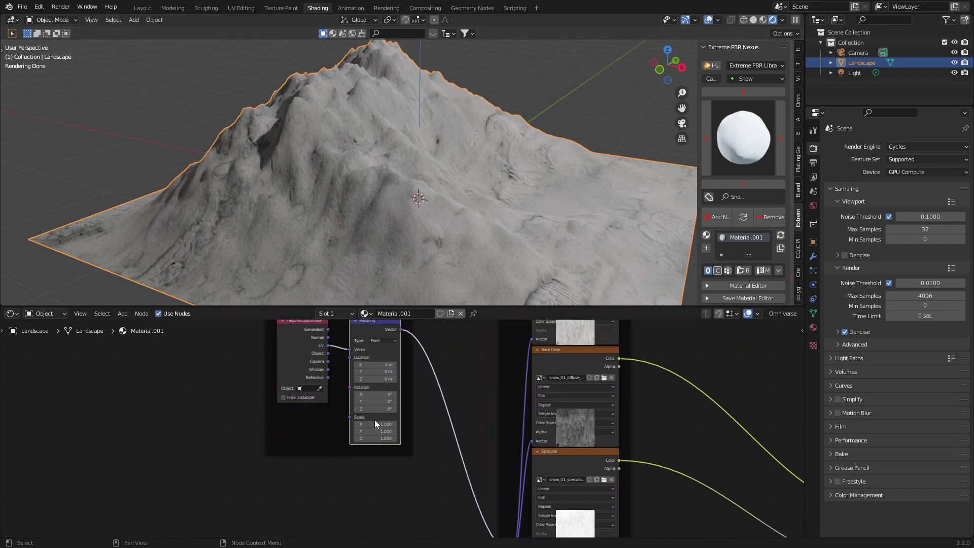
left_click(375, 424)
type("3")
key("Return")
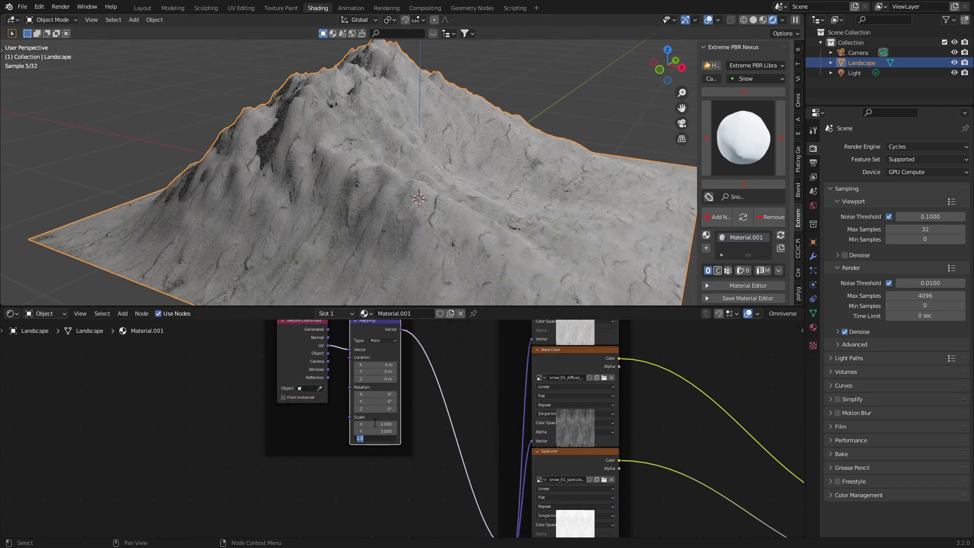
middle_click_drag(396, 264, 415, 291)
Duplicate the snow's Principled BSDF and place the copy below, to the right of the mask nodes
scroll(474, 463, "down", 4)
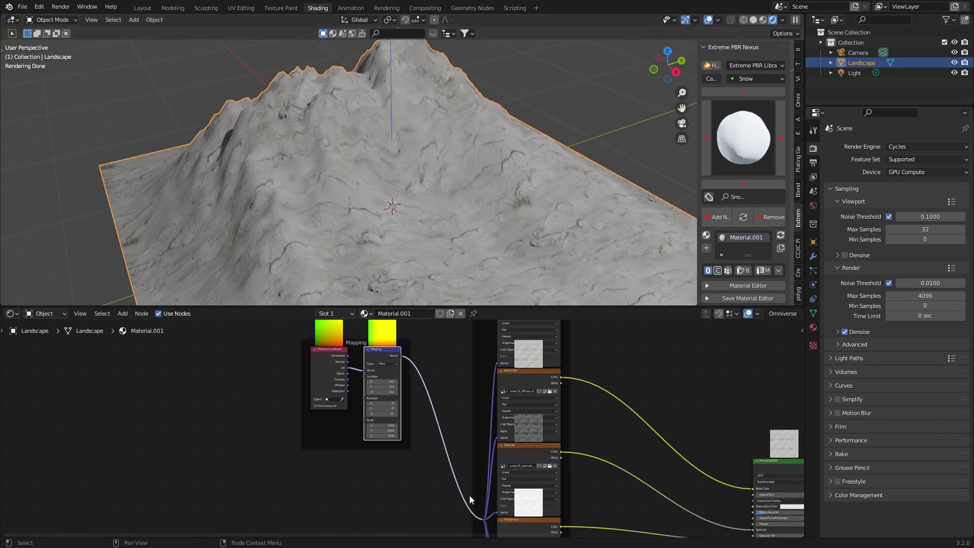
middle_click_drag(469, 494, 352, 380)
middle_click_drag(516, 485, 347, 383)
scroll(463, 457, "down", 7)
scroll(465, 456, "down", 3)
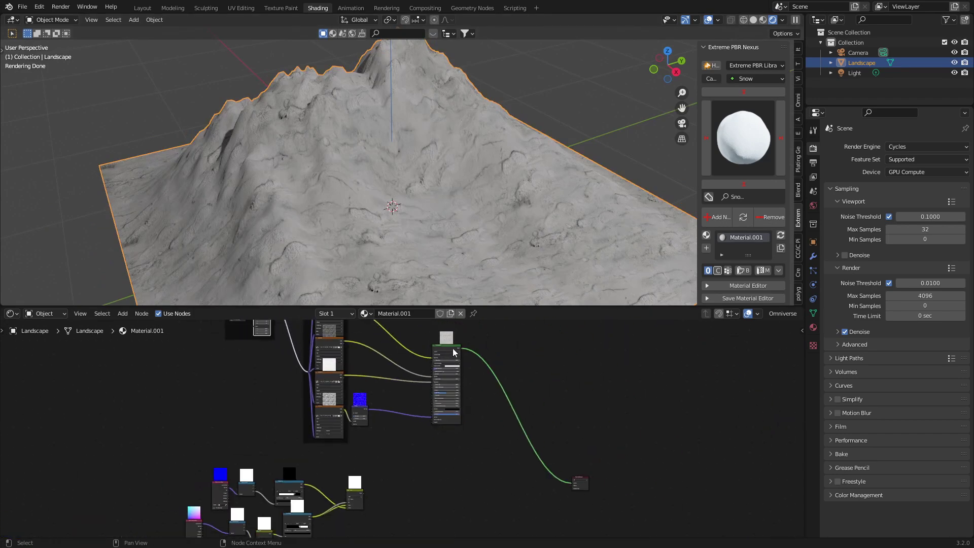
left_click(453, 348)
middle_click_drag(492, 465, 489, 415)
key("shift+d")
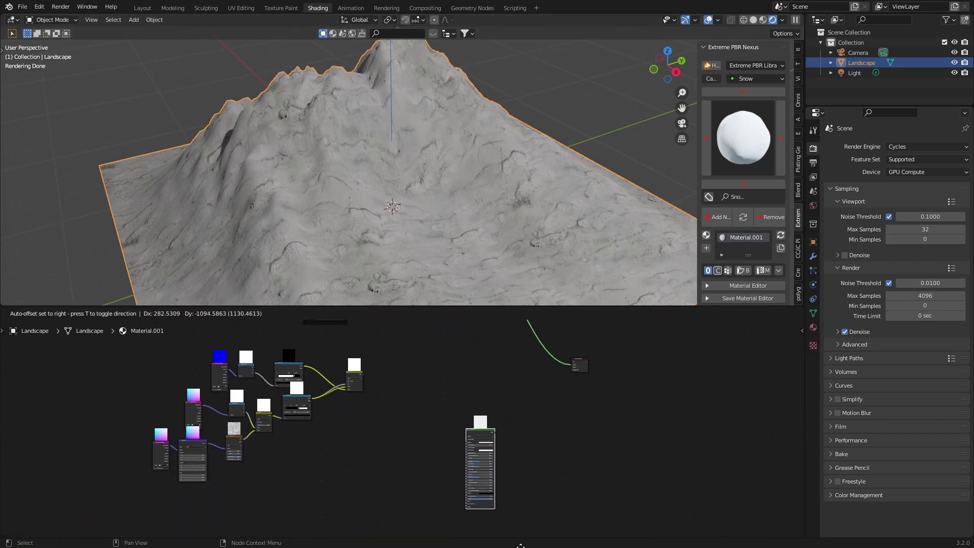
left_click(501, 439)
scroll(495, 426, "up", 2)
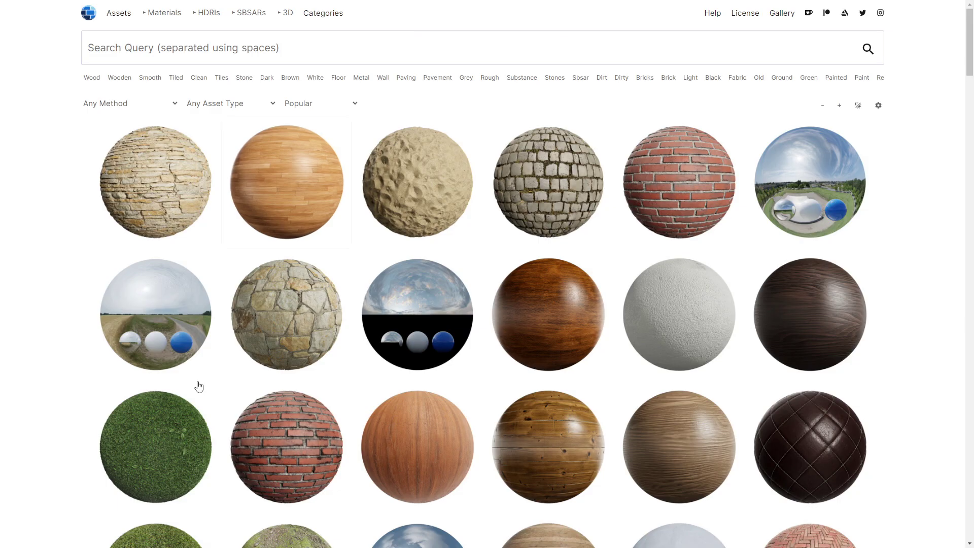
Switch to the online texture library, search for dirt, and browse the available materials
scroll(196, 387, "down", 2)
scroll(156, 450, "up", 2)
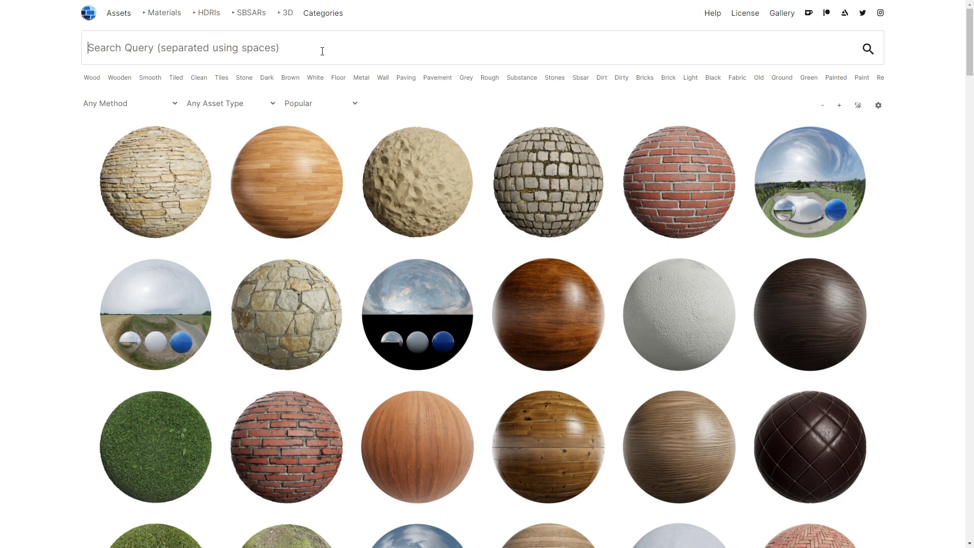
type("dirt")
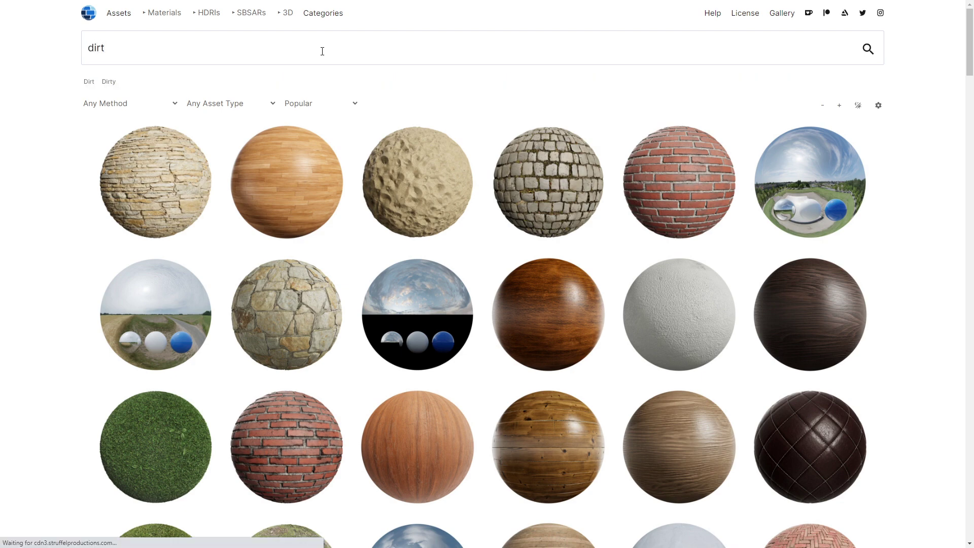
scroll(472, 256, "down", 8)
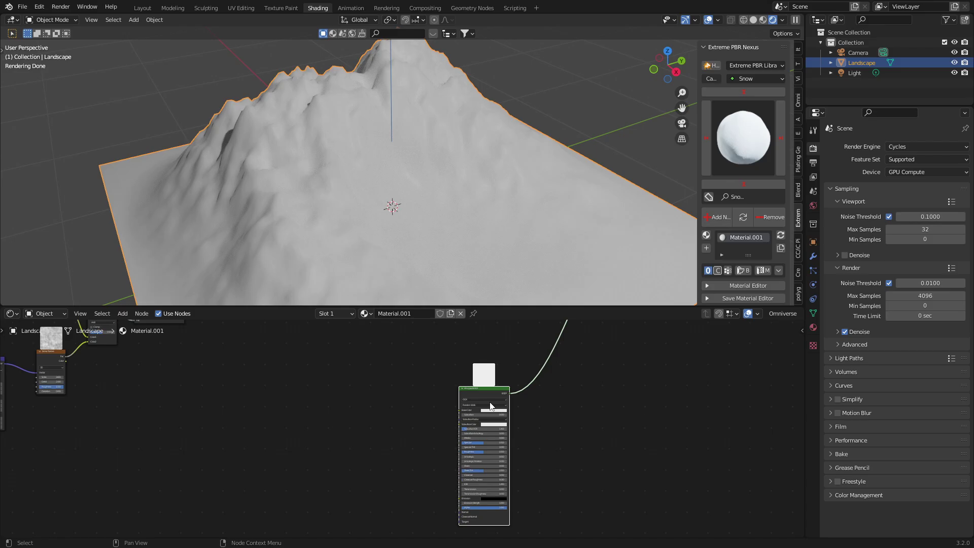
Run Principled Texture Setup on the duplicated Principled BSDF with all soil_003 images from the Soil 003 2k folder
key("ctrl+shift+t")
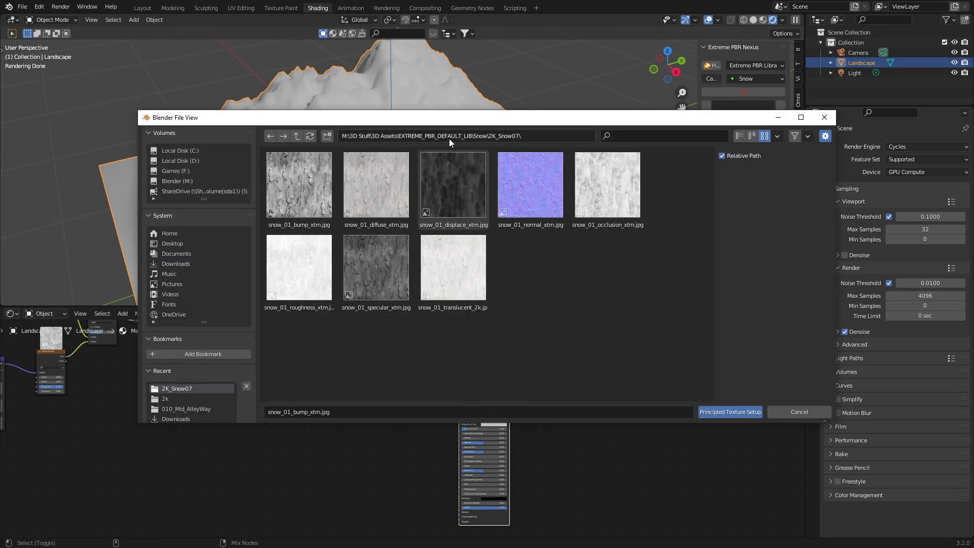
left_click(453, 136)
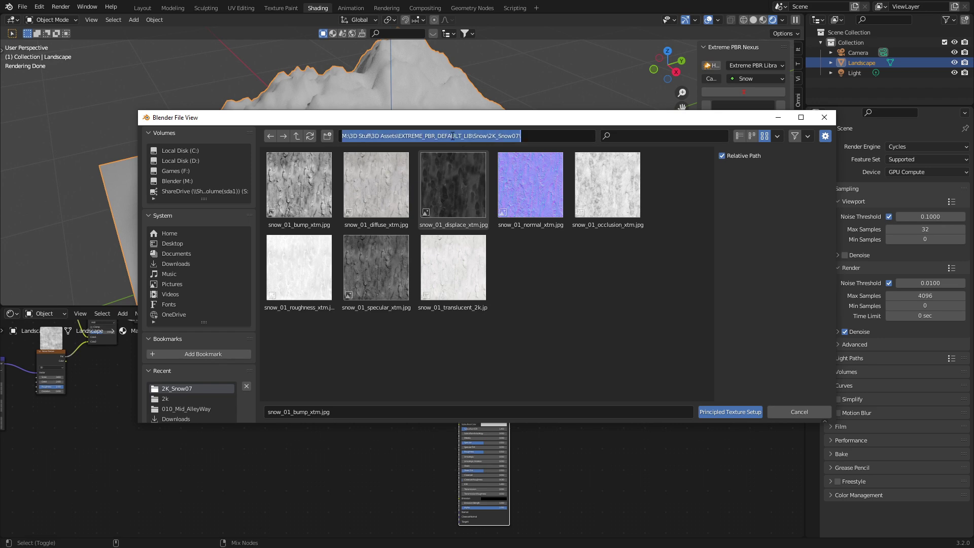
left_click(435, 341)
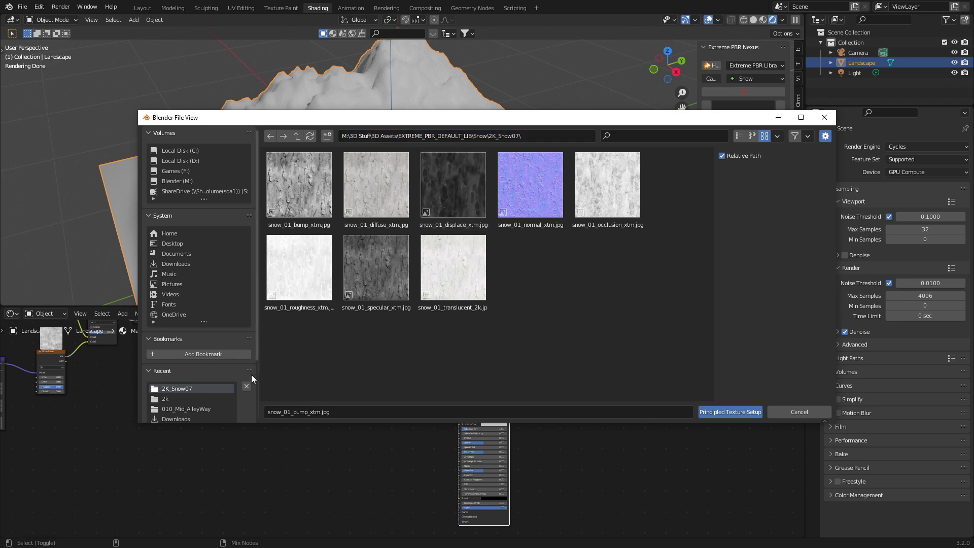
left_click(202, 399)
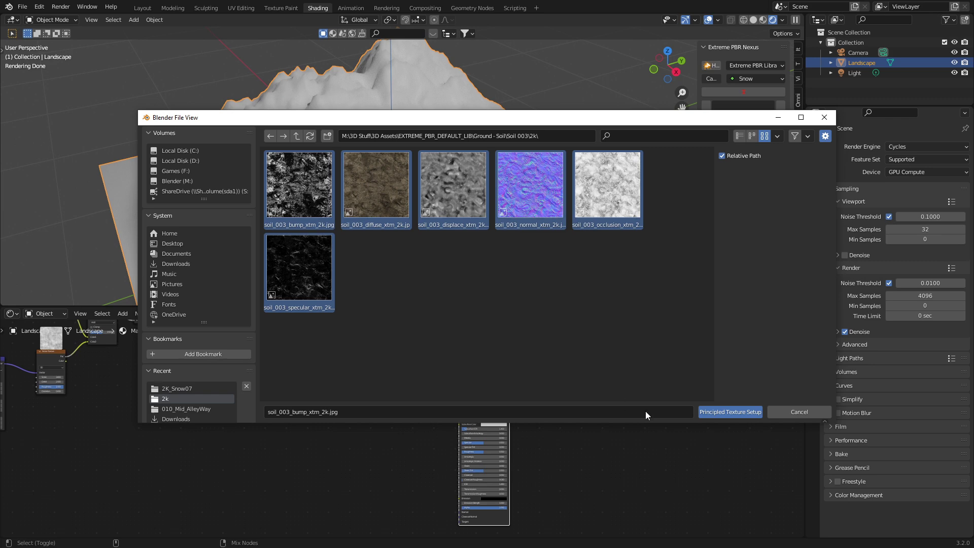
left_click(713, 415)
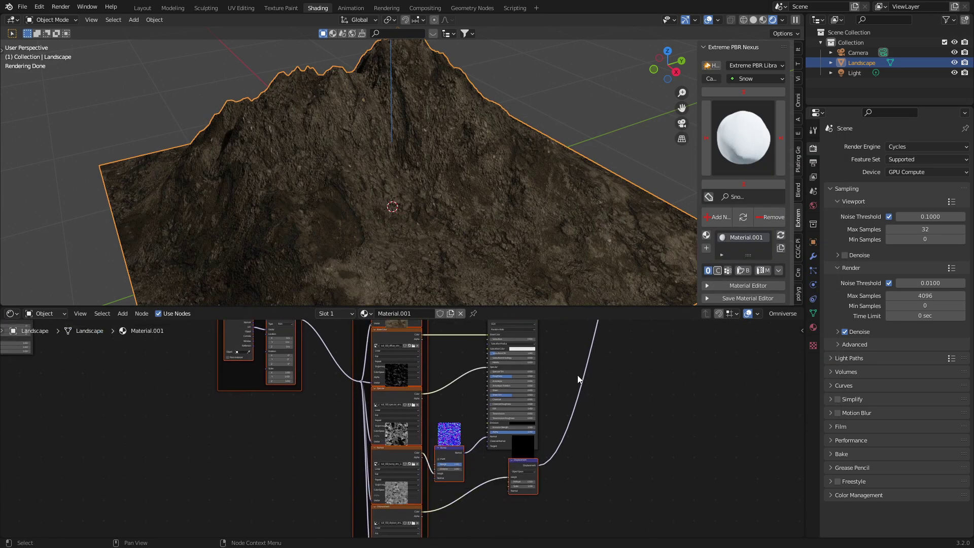
Set the soil texture's Bump strength to 0.3
scroll(534, 477, "up", 2)
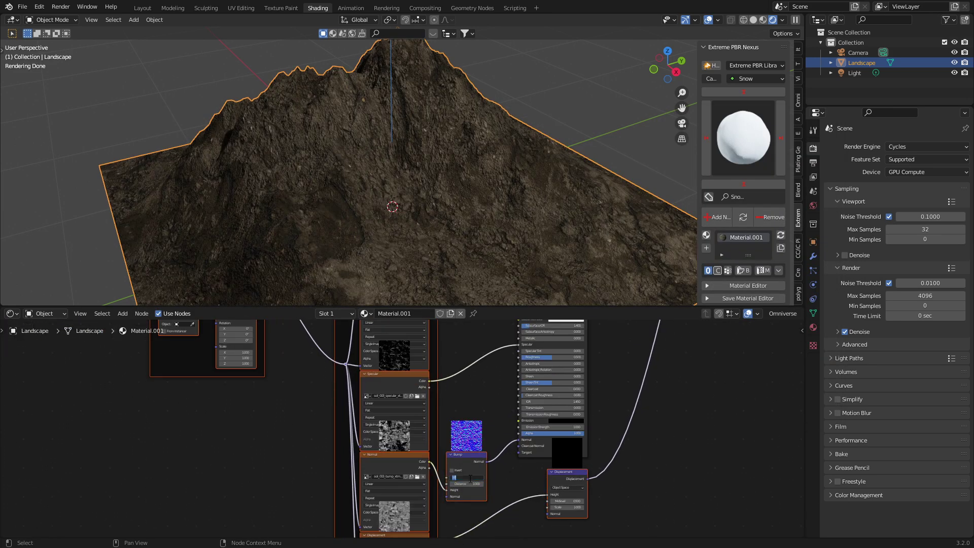
type("0.3")
key("Return")
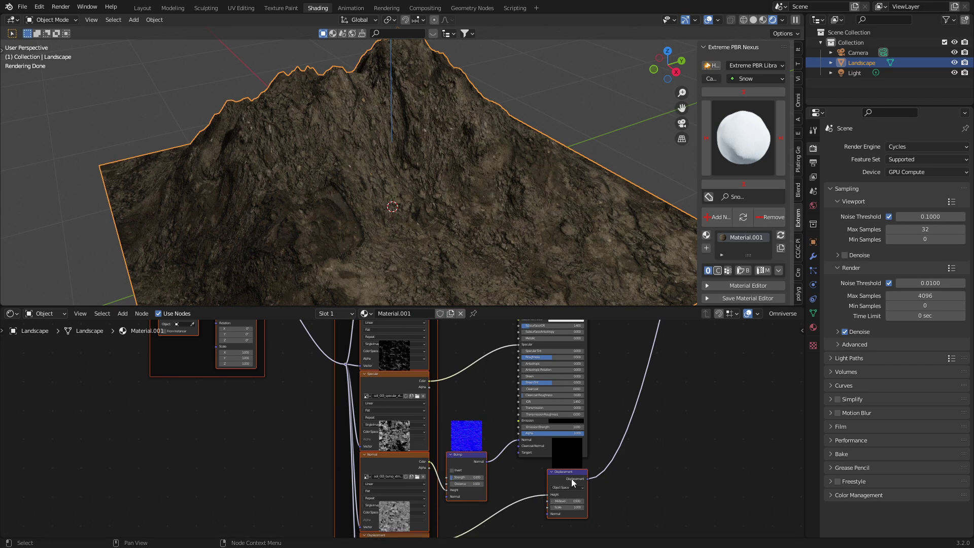
Delete the Displacement node from the soil texture setup
left_click(574, 475)
middle_click_drag(530, 490, 539, 466)
key("x")
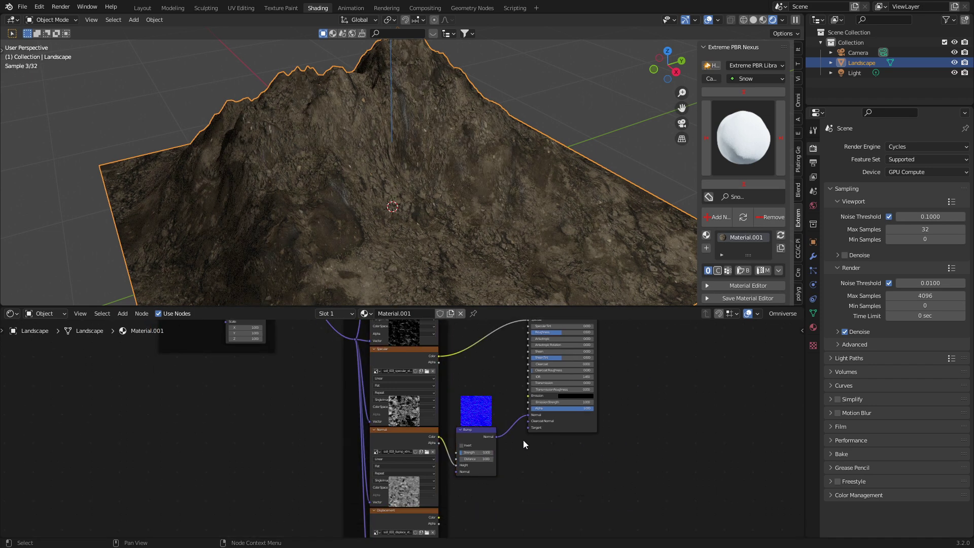
Set the soil Mapping node's scale to 3 on X, Y and Z
middle_click_drag(474, 388, 618, 444)
scroll(387, 405, "up", 3)
middle_click_drag(387, 405, 408, 453)
left_click(421, 426)
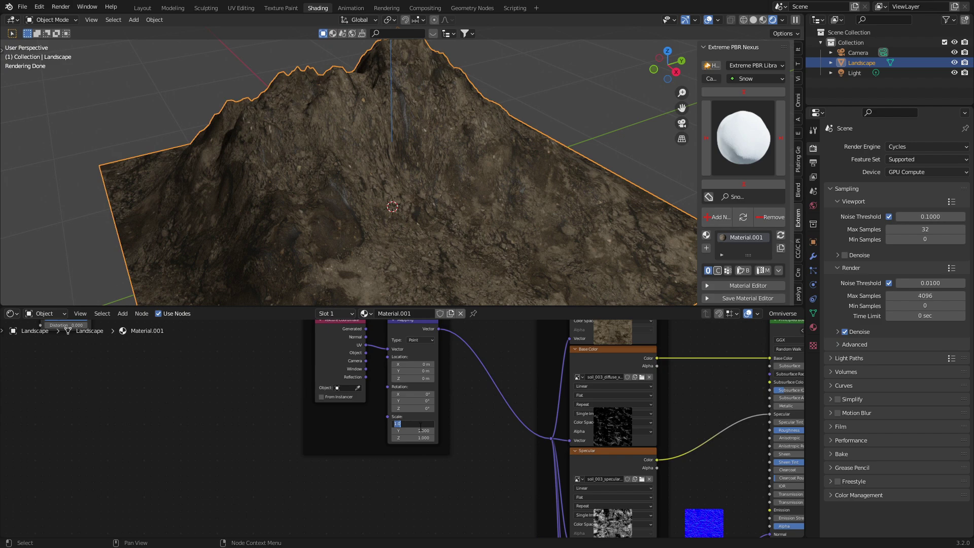
type("3")
key("Return")
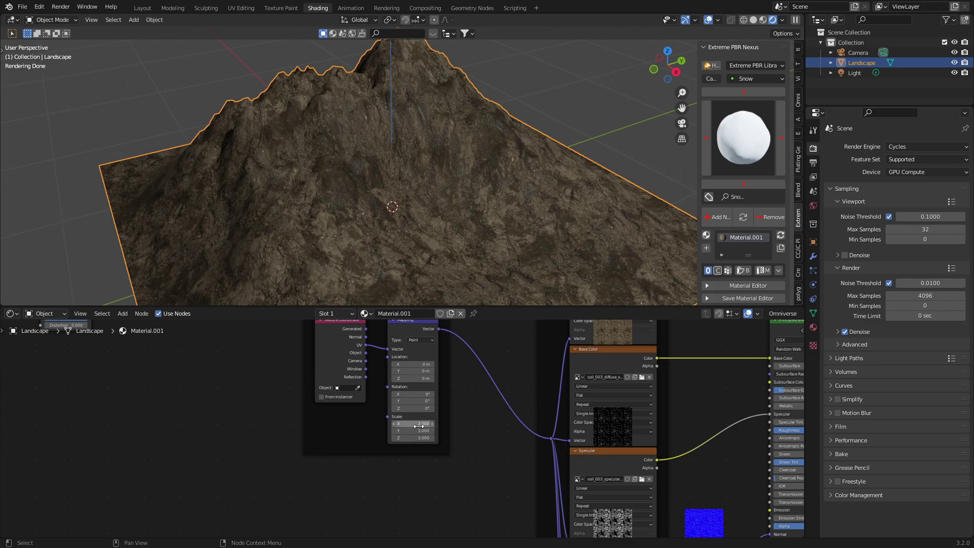
Add a Mix Shader node beside the Material Output, between the snow and soil setups
middle_click_drag(501, 405, 278, 491)
scroll(406, 432, "down", 5)
middle_click_drag(512, 401, 490, 507)
middle_click_drag(494, 439, 468, 468)
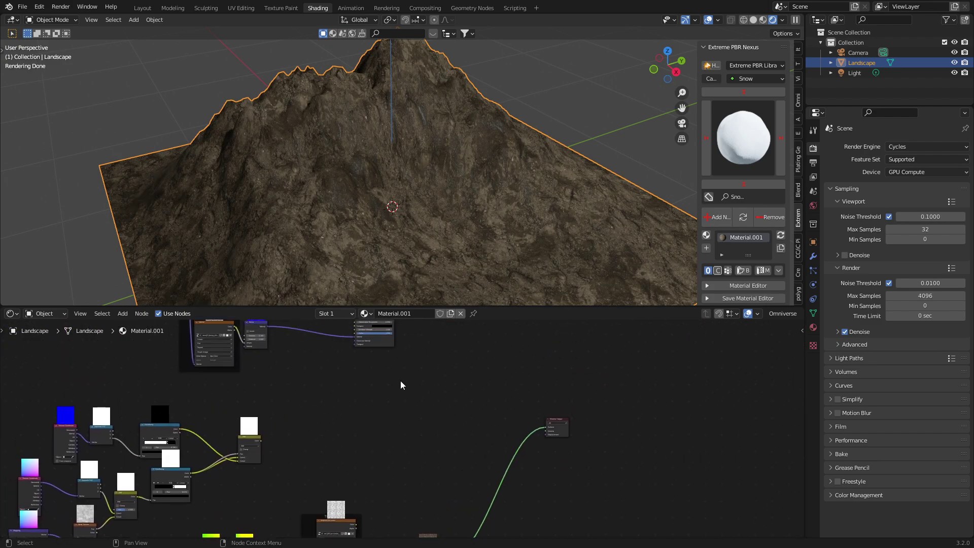
middle_click_drag(401, 385, 399, 459)
scroll(400, 524, "down", 2)
middle_click_drag(400, 524, 375, 436)
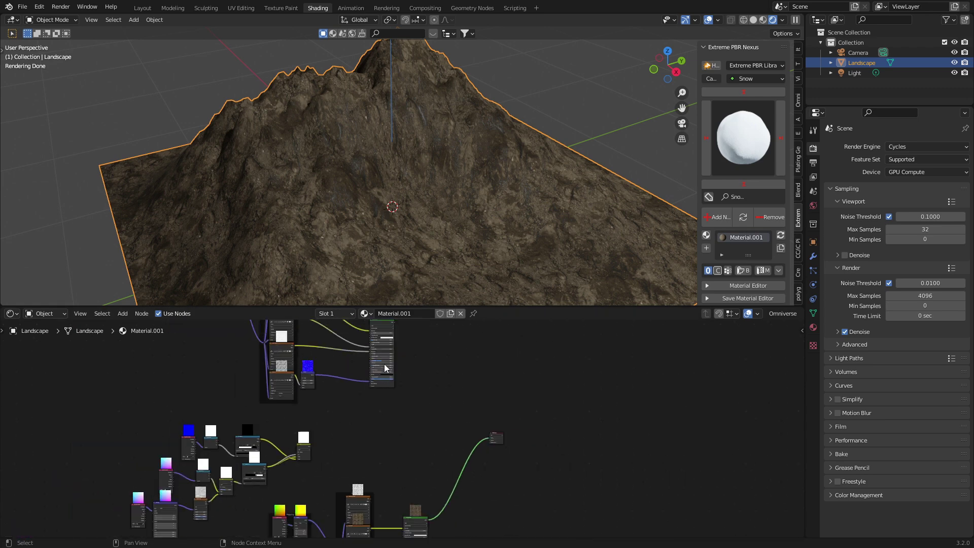
scroll(416, 431, "up", 2)
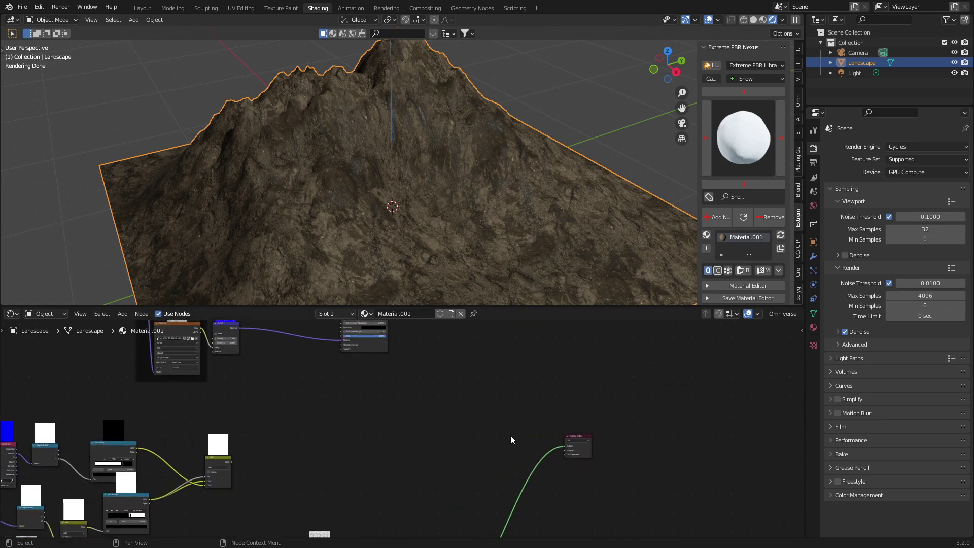
key("shift+a")
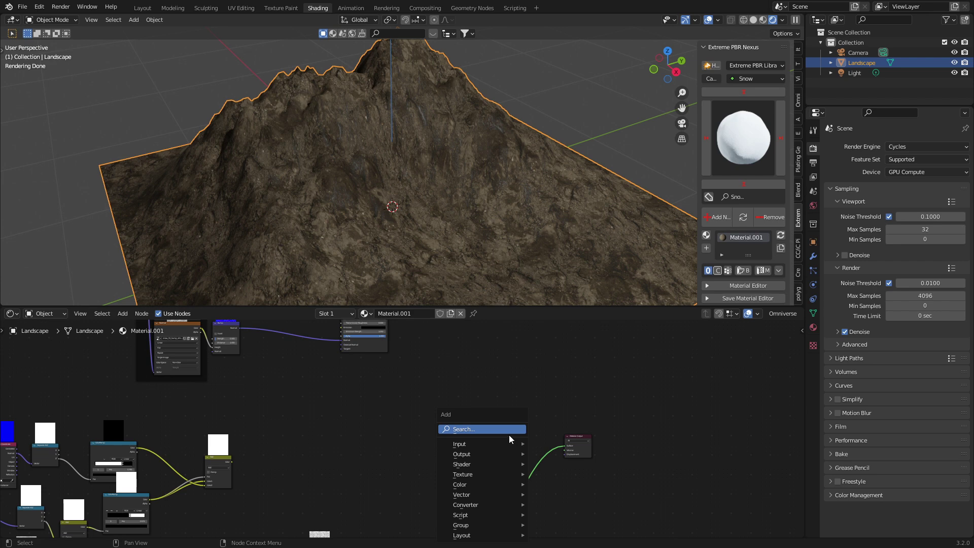
left_click(509, 434)
type("MIX")
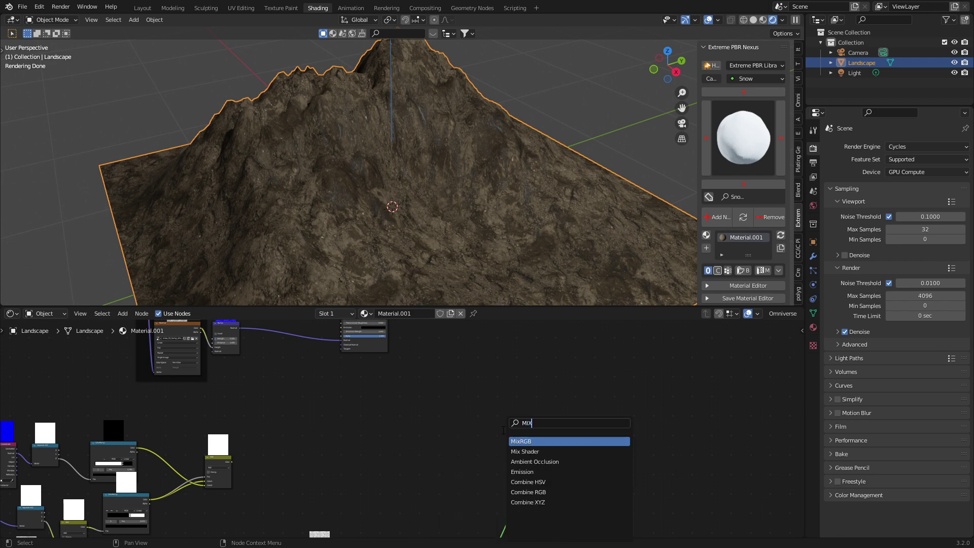
key("Down")
key("Return")
left_click(502, 430)
Move the soil shader's link from the Material Output to the Mix Shader's first shader input
scroll(494, 425, "up", 7)
middle_click_drag(514, 459, 502, 400)
left_click_drag(668, 401, 569, 396)
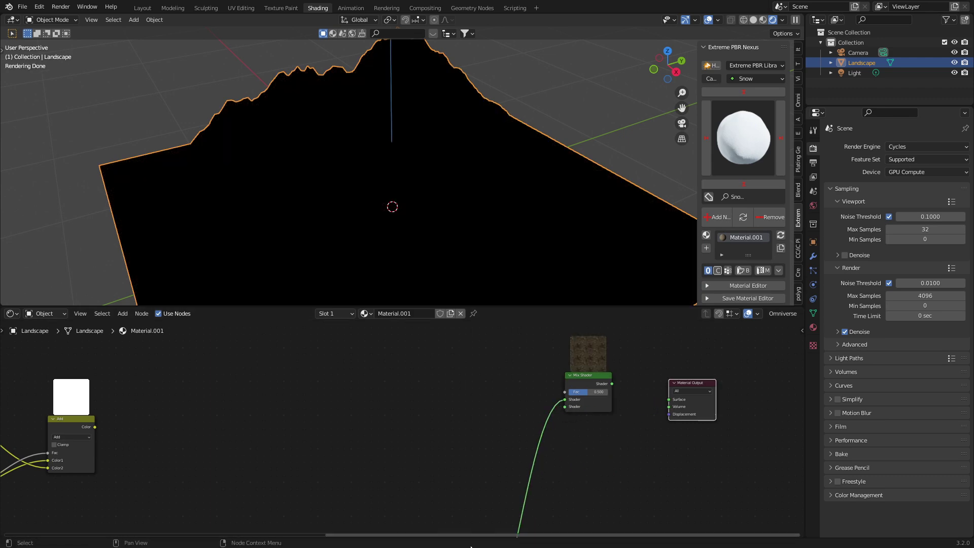
Connect the snow's Principled BSDF to the Mix Shader's second shader input and the Mix Shader to the Material Output's Surface
scroll(390, 370, "down", 12)
middle_click_drag(388, 367, 391, 428)
left_click_drag(392, 348, 393, 395)
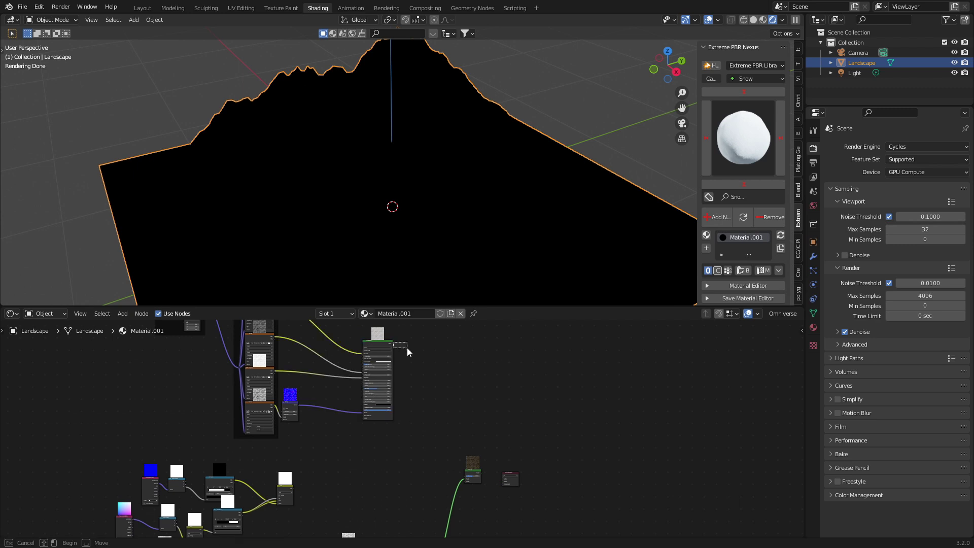
left_click_drag(393, 345, 464, 480)
scroll(460, 494, "up", 5)
left_click_drag(549, 419, 607, 406)
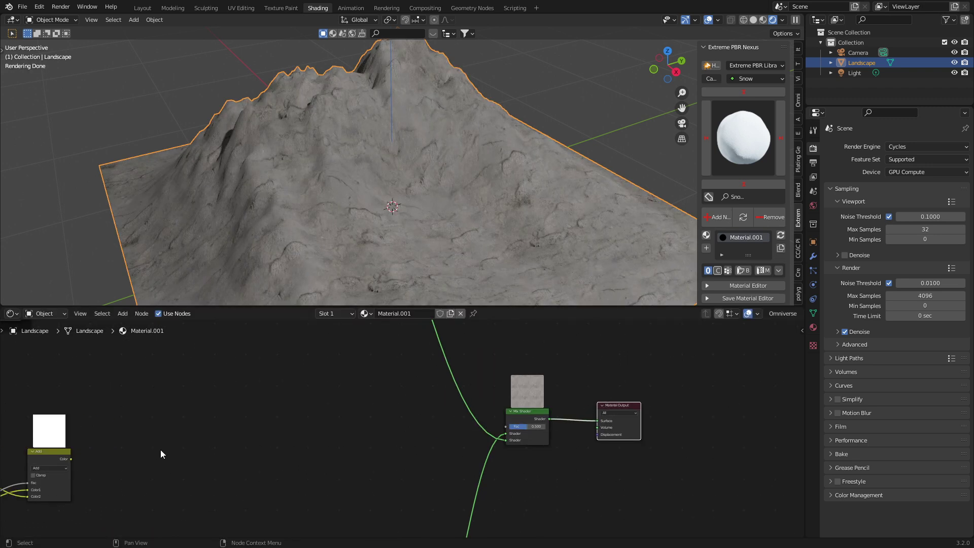
Connect the combined mask's Add color output to the Mix Shader's Fac and orbit to inspect the snow and soil blend
middle_click_drag(125, 450, 581, 372)
middle_click_drag(491, 349, 167, 414)
left_click_drag(193, 443, 627, 409)
middle_click_drag(363, 230, 363, 206)
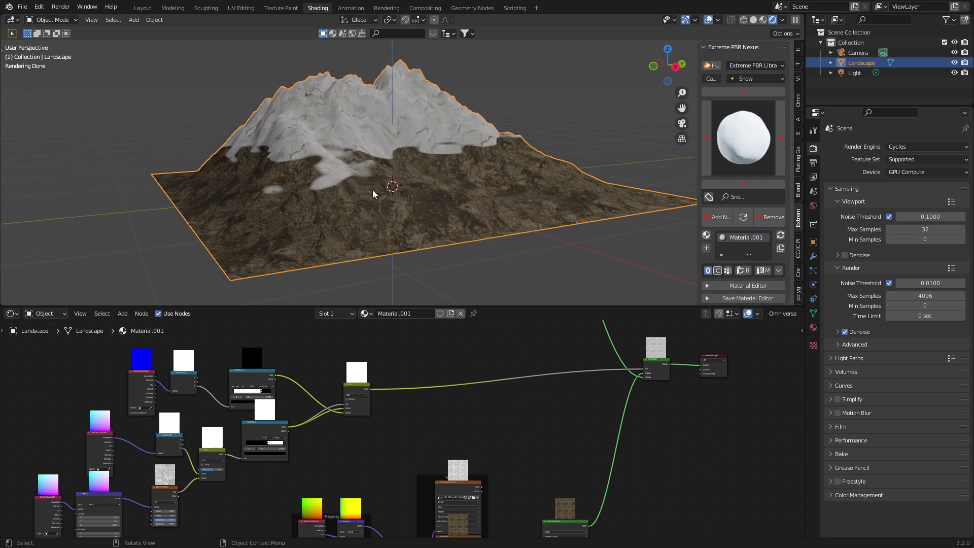
Sharpen the height mask by moving its ColorRamp's white stop to about 0.58, close beside the black stop
scroll(399, 424, "up", 6)
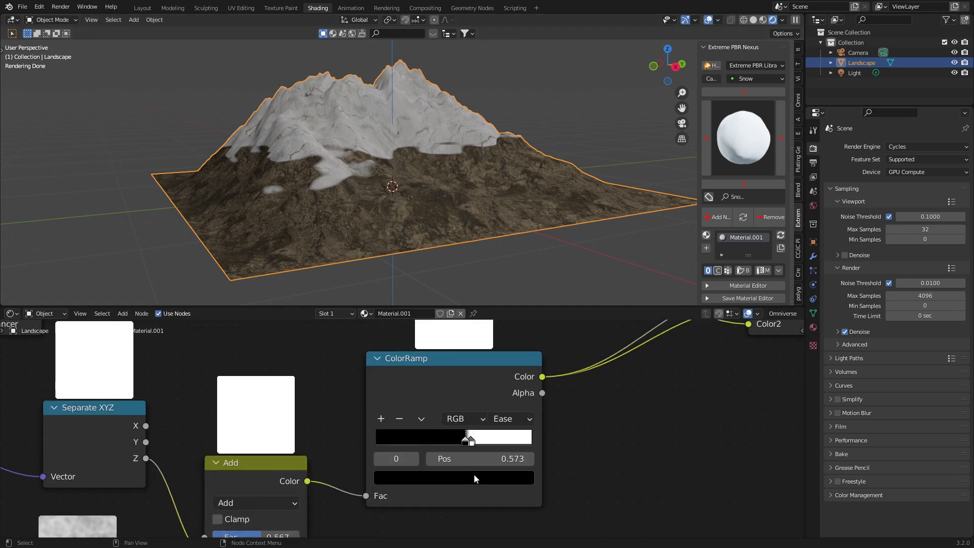
scroll(473, 478, "up", 2)
left_click(431, 453)
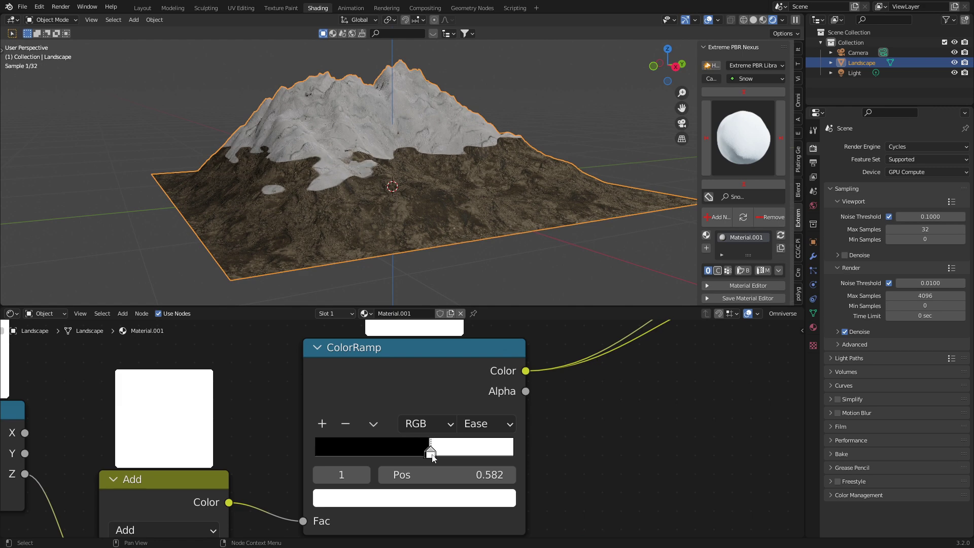
left_click_drag(432, 454, 430, 455)
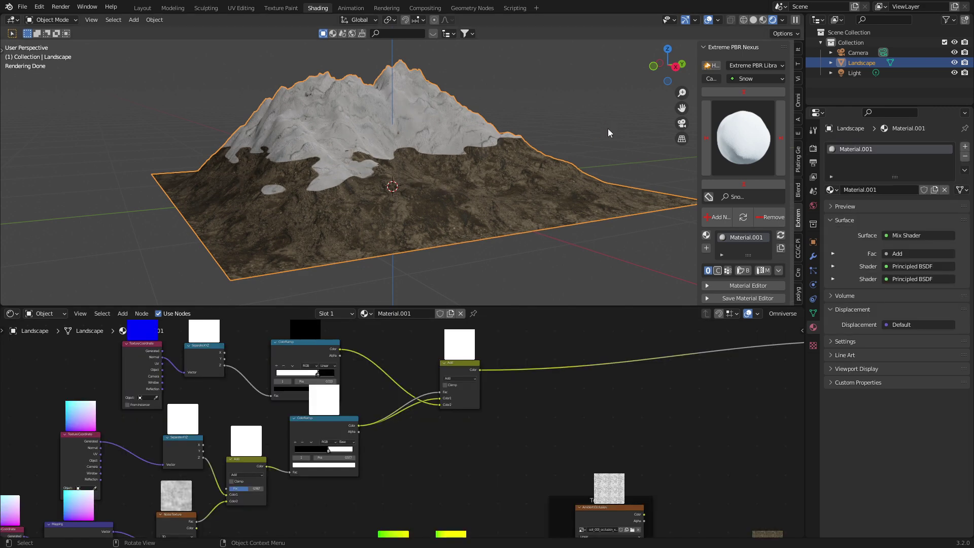
Switch the shader editor to the World node tree and show the scene's render properties
left_click(609, 130)
left_click(49, 314)
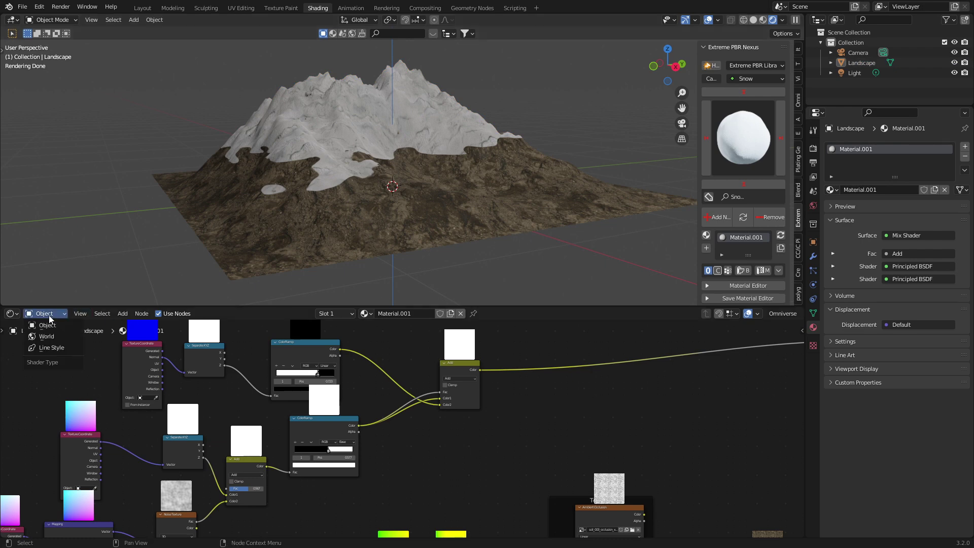
left_click(48, 337)
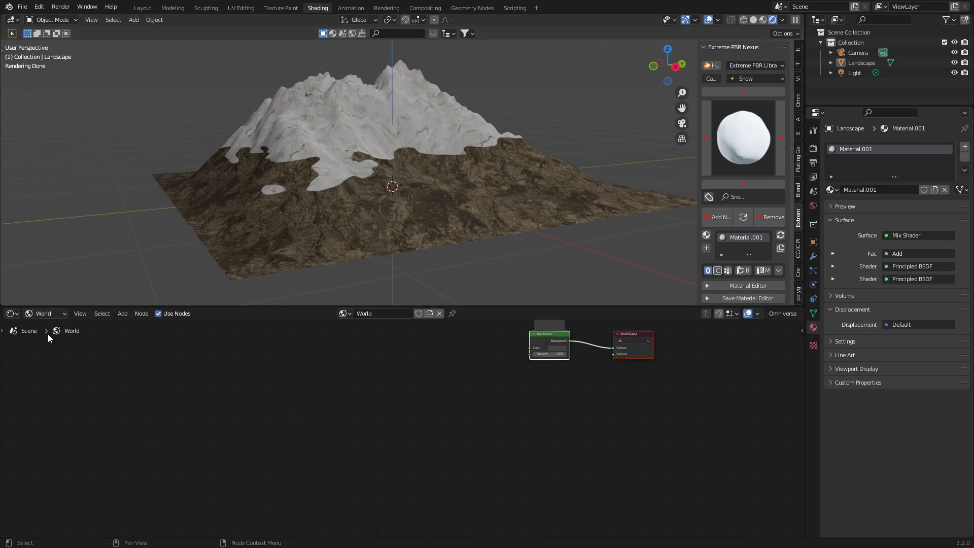
middle_click_drag(366, 368, 354, 414)
middle_click_drag(598, 395, 563, 398)
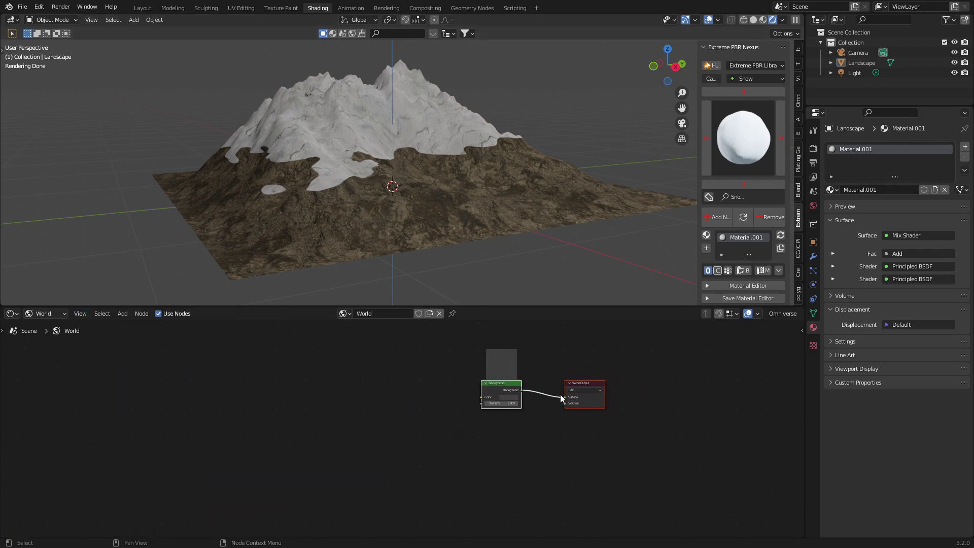
left_click(813, 149)
Add a Sky Texture node to the world and connect its Color output to the Background node's Color input
key("shift+a")
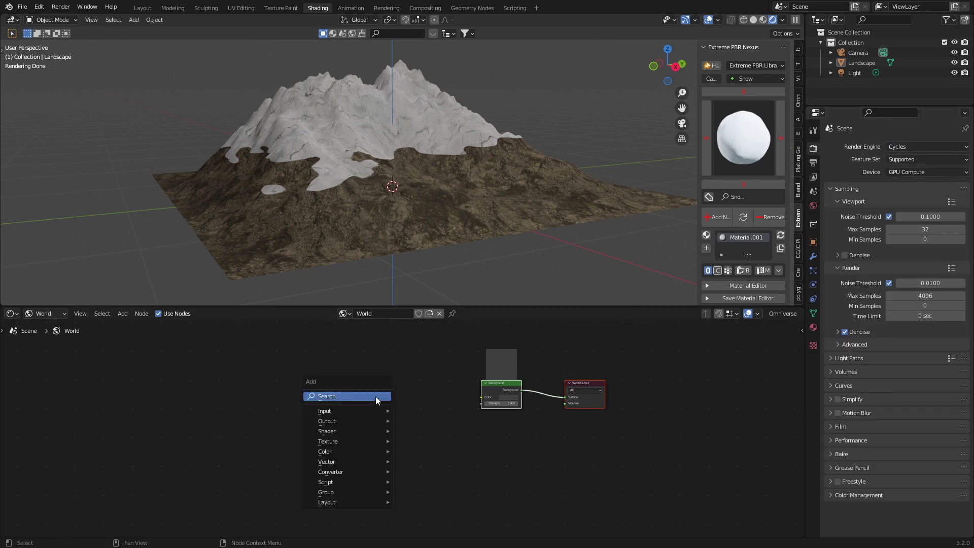
left_click(375, 397)
type("sky")
key("Return")
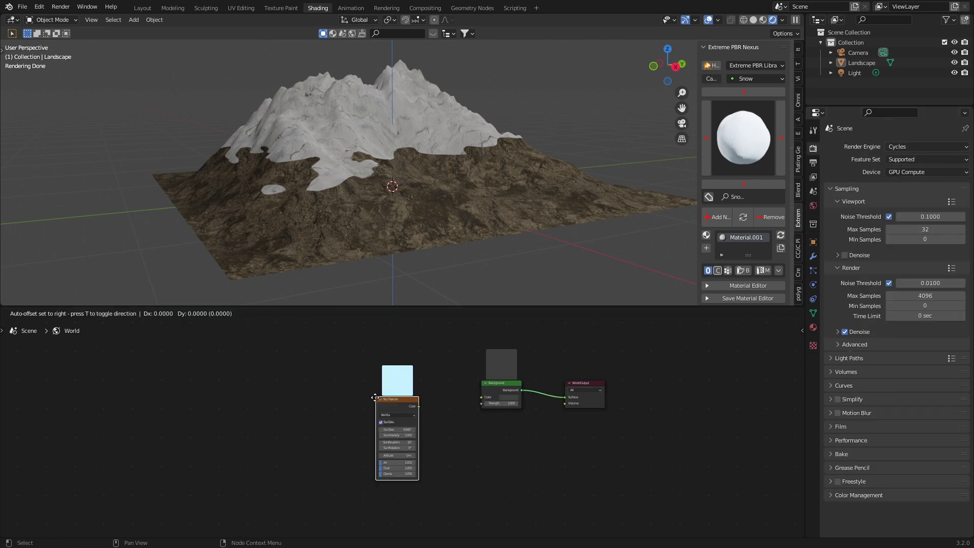
left_click(399, 387)
scroll(418, 406, "up", 6)
key("g")
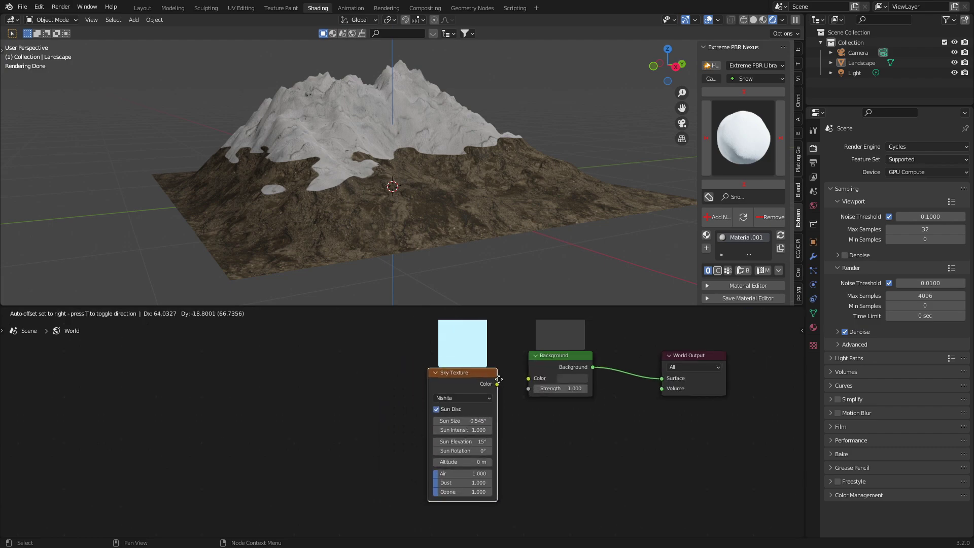
left_click(441, 371)
left_click_drag(437, 371, 528, 379)
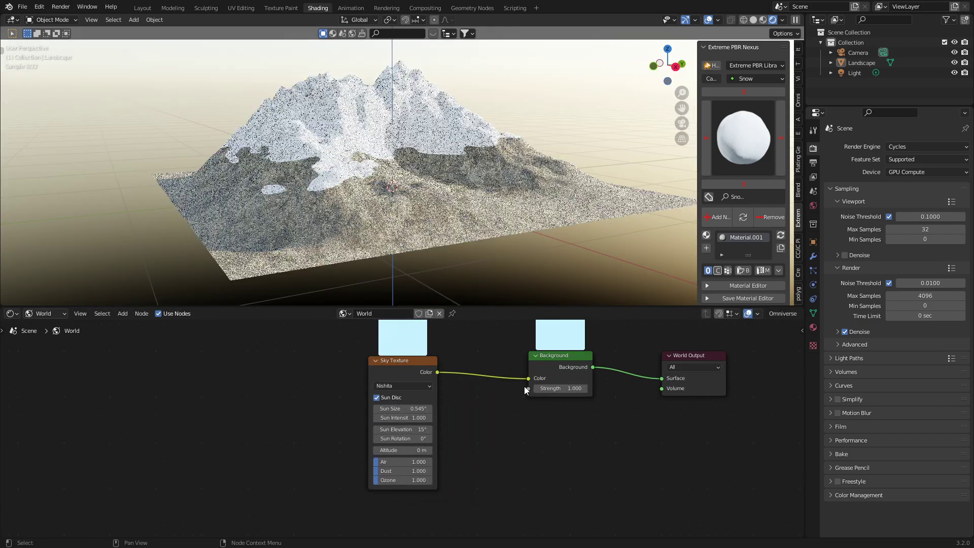
Set the Cycles film exposure to 0.1 to darken the sky-lit render
middle_click_drag(491, 250, 517, 239)
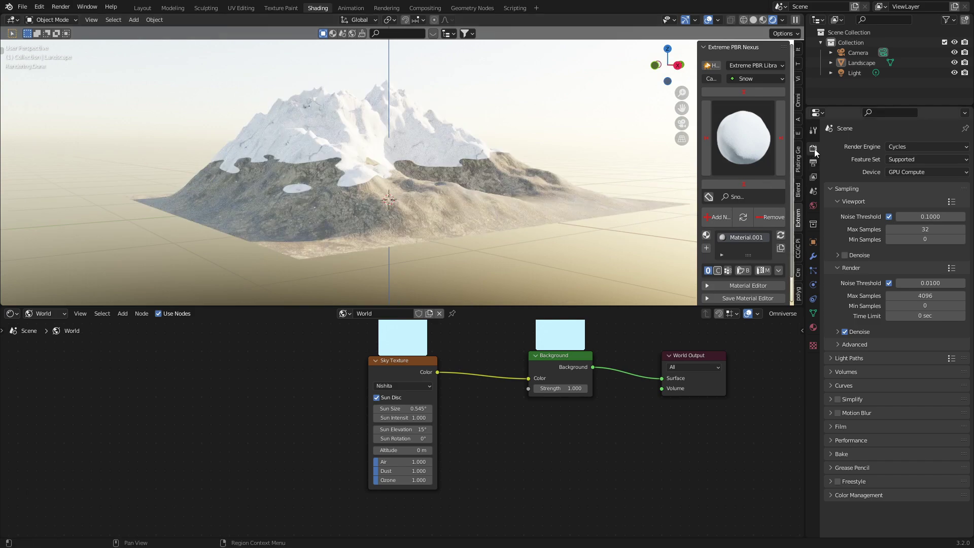
left_click(835, 427)
double_click(916, 440)
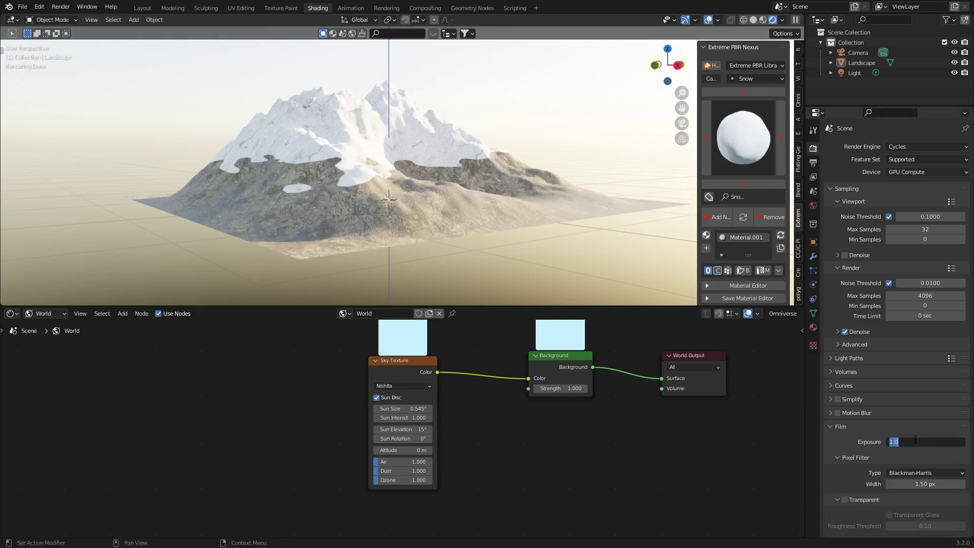
type(".1")
key("Return")
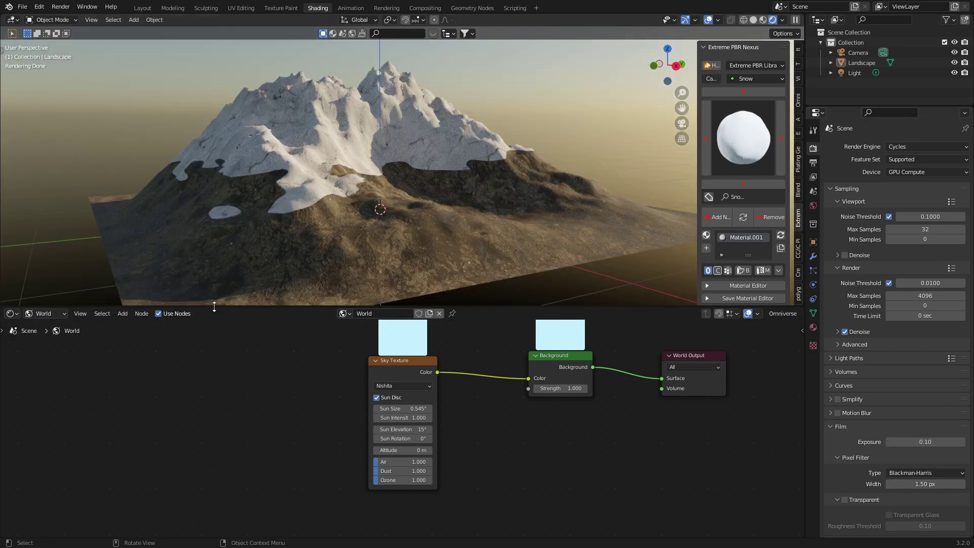
Switch the shader editor back to the landscape's object material nodes
left_click(65, 312)
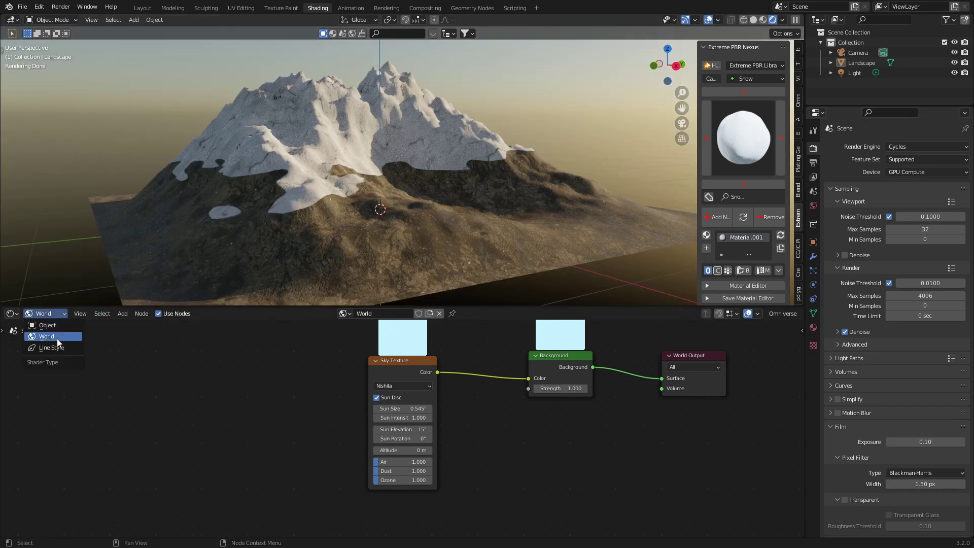
left_click(55, 315)
left_click(41, 326)
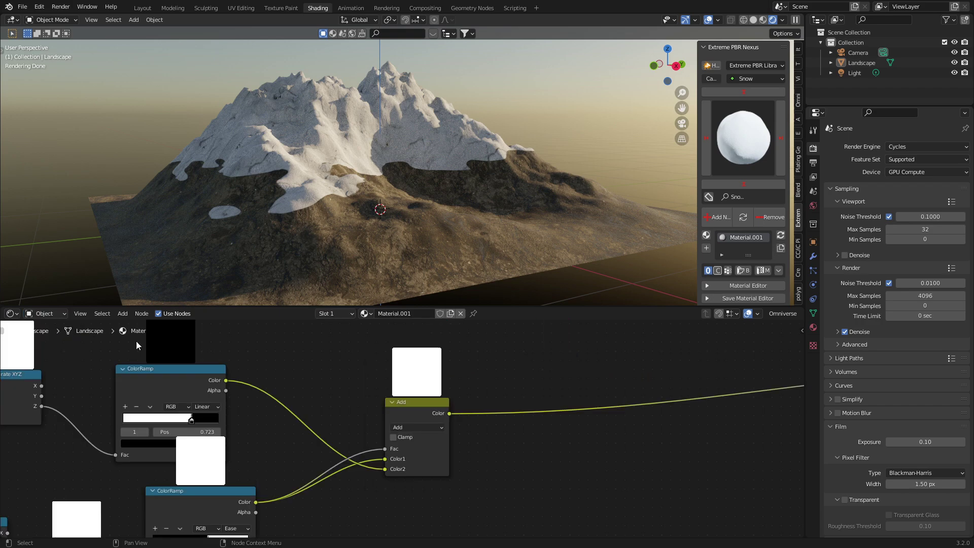
Soften the height mask's edge by moving its ColorRamp's white stop to about 0.609
middle_click_drag(260, 445, 485, 363)
middle_click_drag(374, 457, 367, 399)
scroll(416, 425, "up", 5)
scroll(416, 426, "up", 1)
left_click_drag(447, 375, 452, 376)
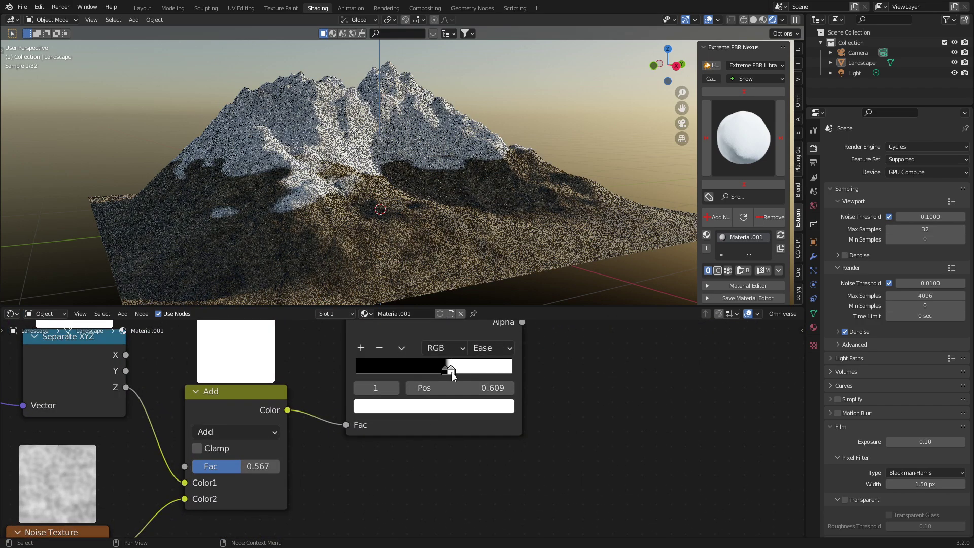
Set the Detail of the Noise Texture feeding the height mask to 5.5
middle_click_drag(347, 493, 466, 420)
scroll(447, 435, "down", 4)
scroll(443, 418, "up", 6)
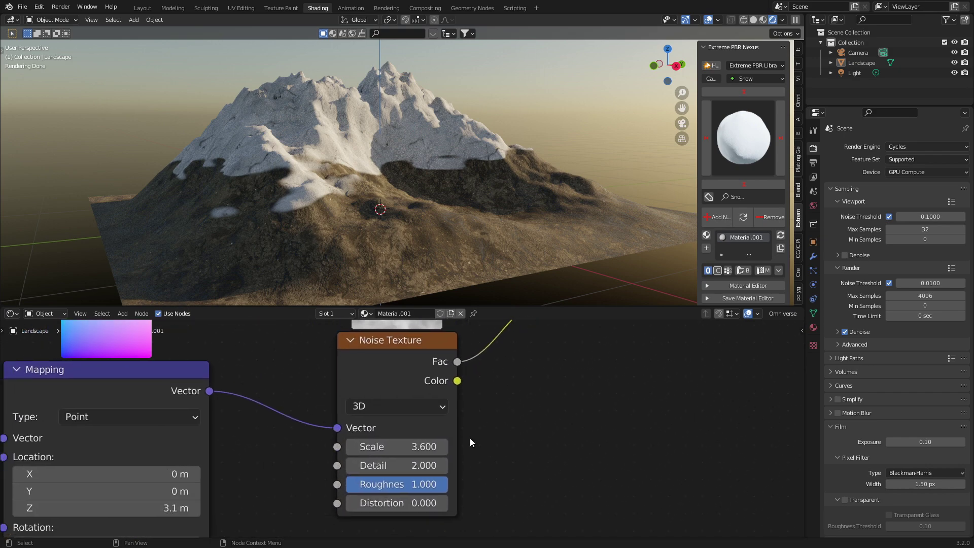
left_click_drag(408, 465, 568, 465)
scroll(400, 459, "down", 5)
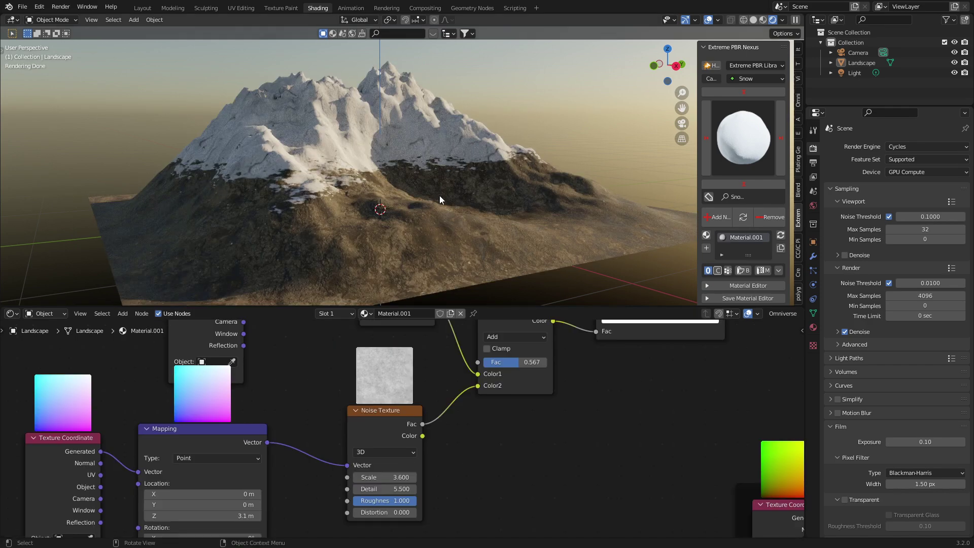
Widen the height mask's blend by setting its ColorRamp's white stop to about 0.605 and black stop to about 0.43
middle_click_drag(692, 323, 534, 412)
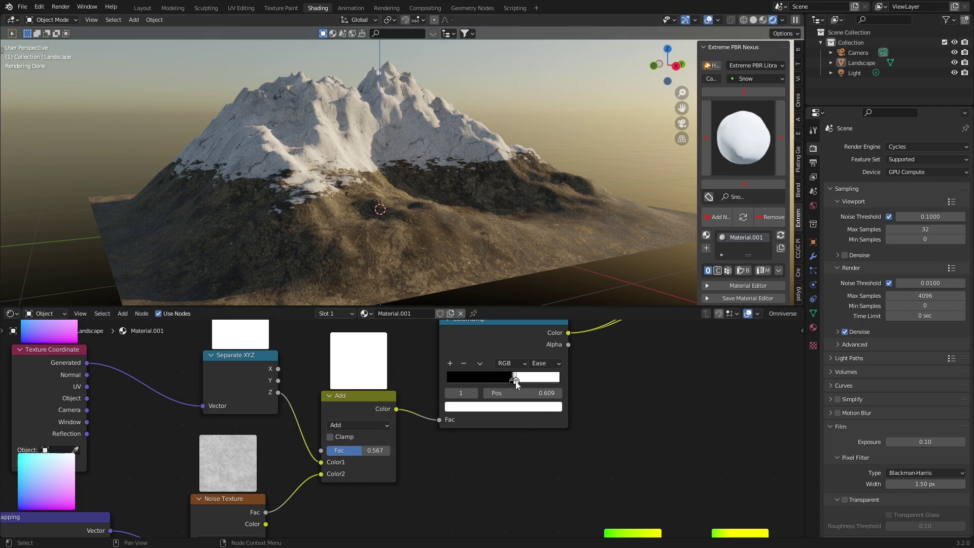
mouse_move(512, 384)
left_mouse_down()
mouse_move(495, 381)
mouse_move(516, 381)
left_mouse_up()
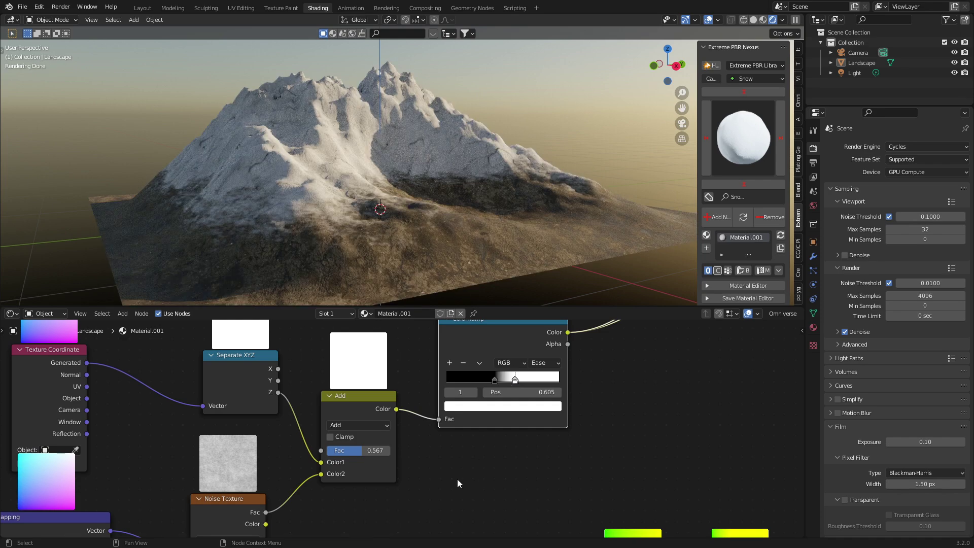
middle_click_drag(441, 486, 484, 404)
Hide the viewport overlays and inspect the whole rendered mountain from a distance
scroll(464, 255, "down", 4)
scroll(458, 254, "down", 2)
middle_click_drag(464, 255, 450, 255)
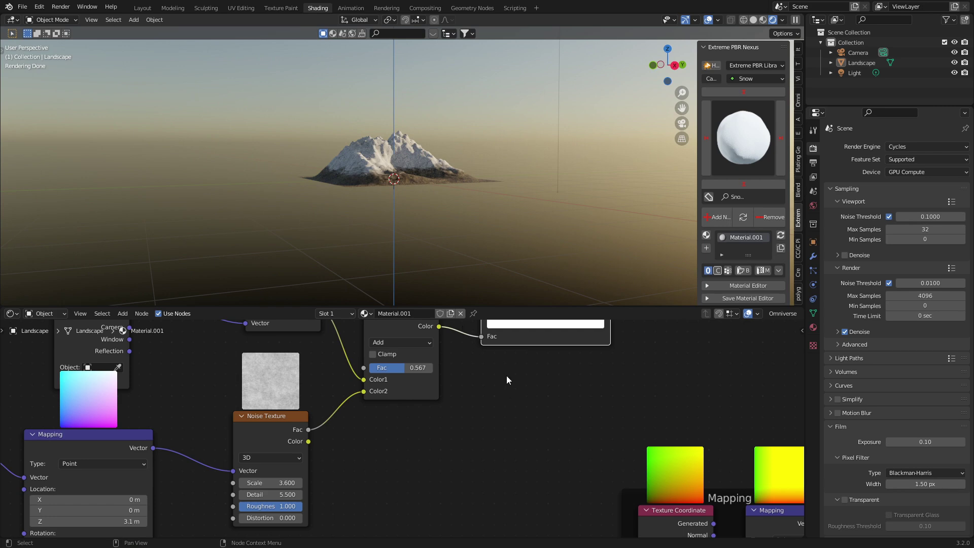
key("shift+alt+z")
scroll(504, 212, "up", 3)
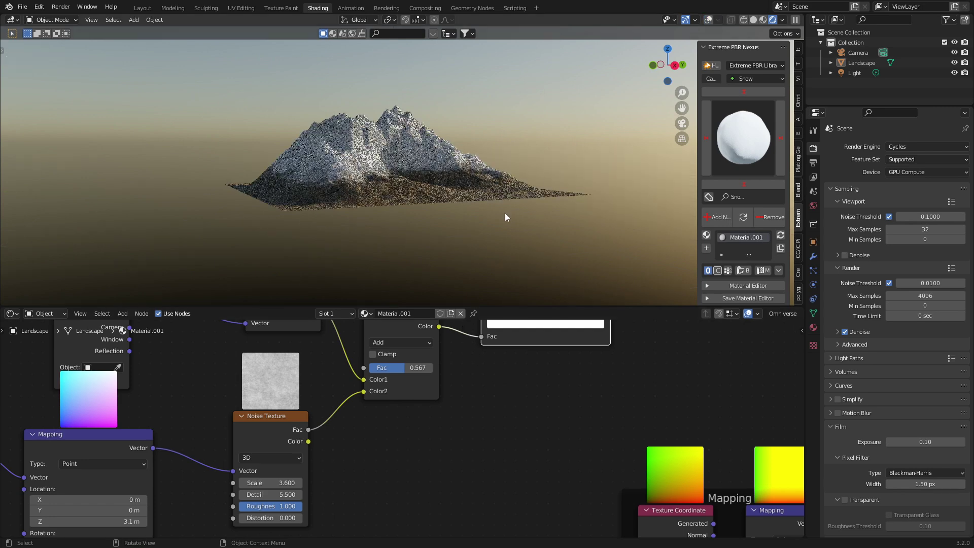
middle_click_drag(504, 212, 525, 219)
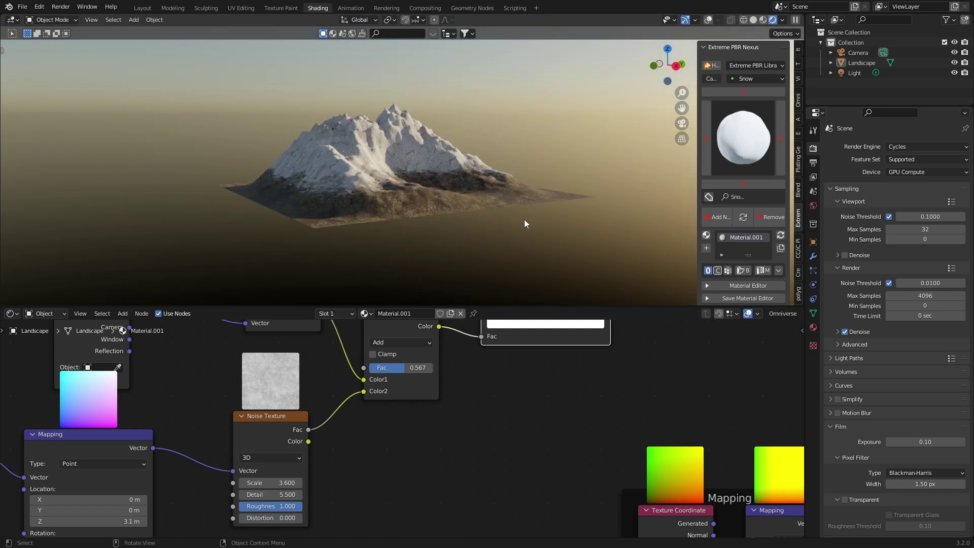